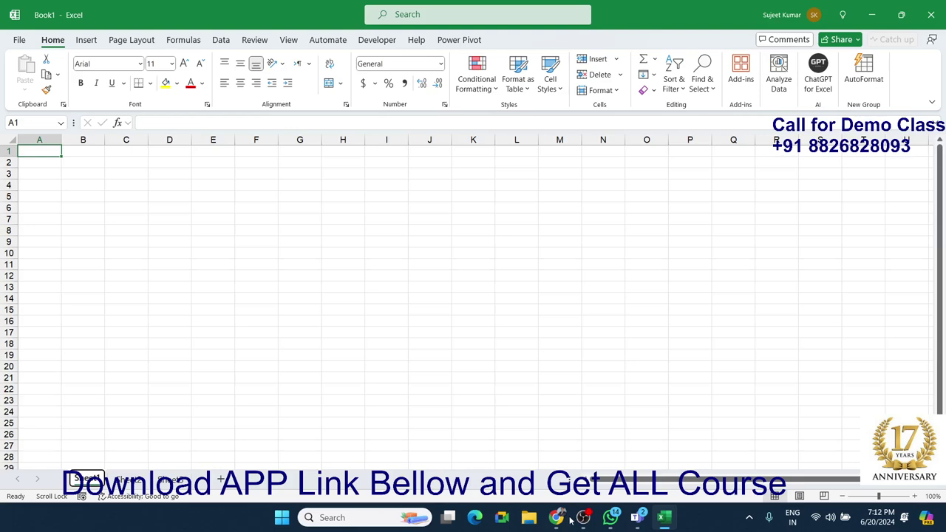
Enter 20 in cell B4.
click(271, 175)
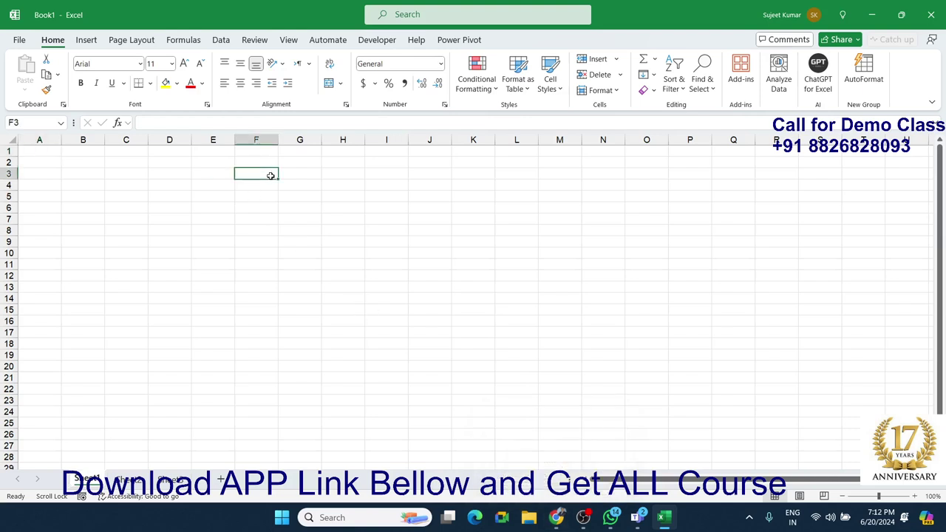
mouse_move(174, 148)
mouse_down()
mouse_move(465, 296)
mouse_move(706, 358)
mouse_up()
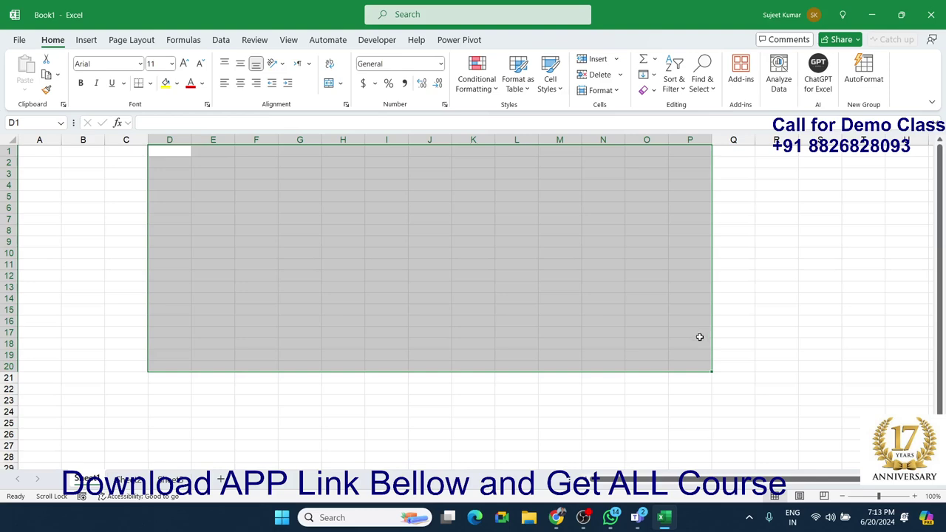
click(240, 263)
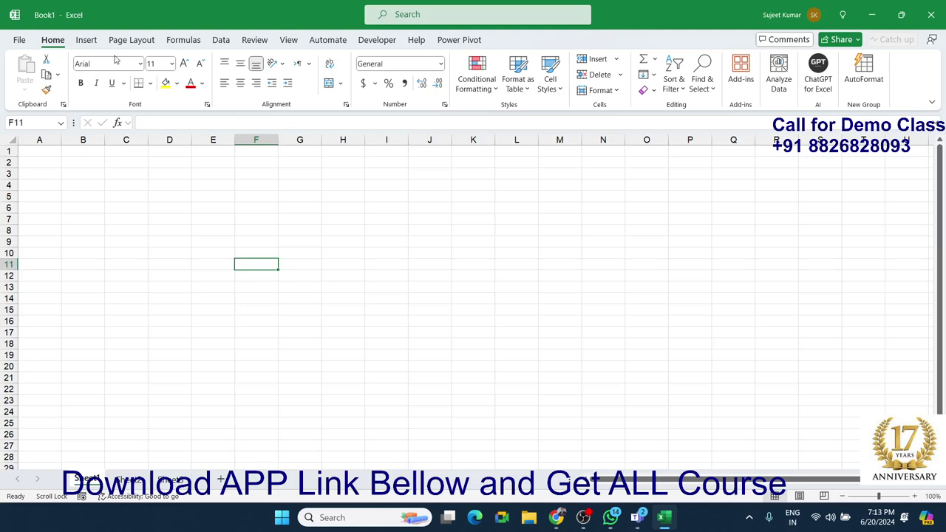
click(249, 163)
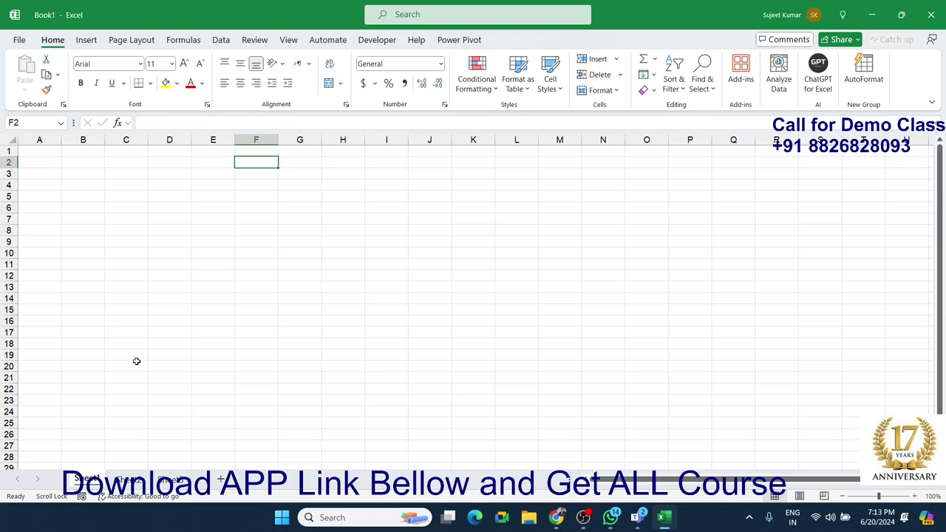
scroll(138, 357, up, 2)
scroll(138, 356, up, 3)
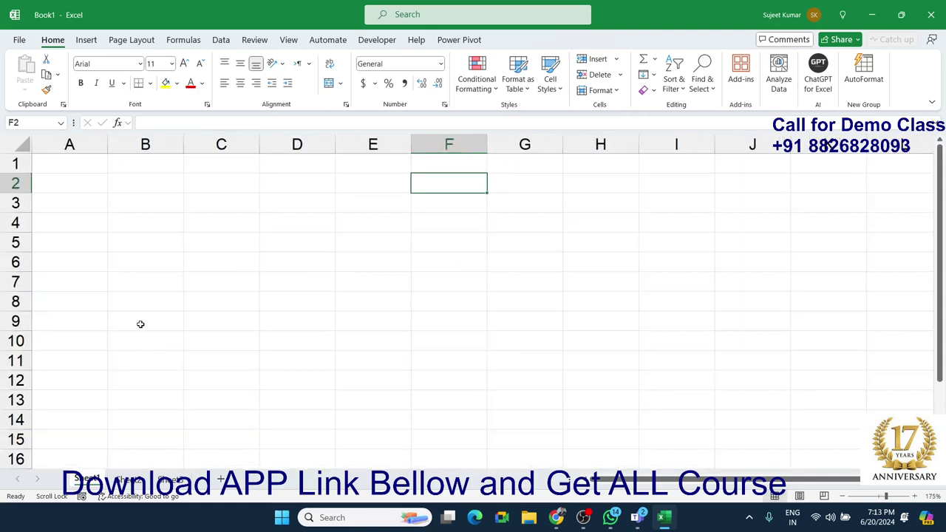
click(115, 221)
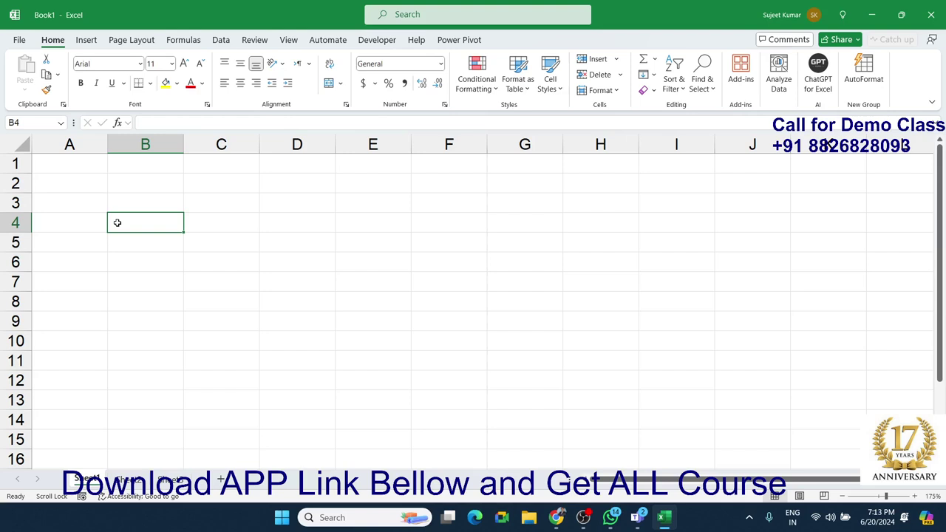
text(20)
Enter 30 in cell E4.
scroll(117, 223, right, 3)
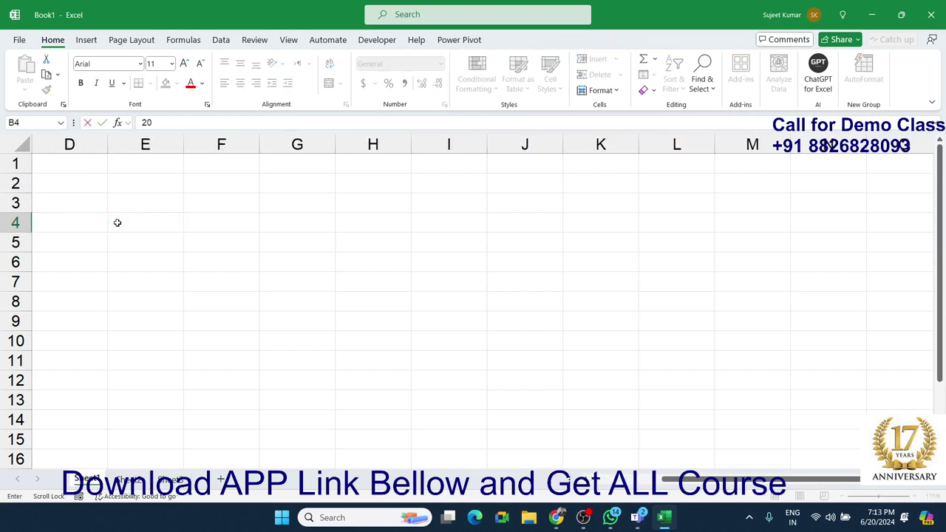
key(Left)
key(Right)
key(Right)
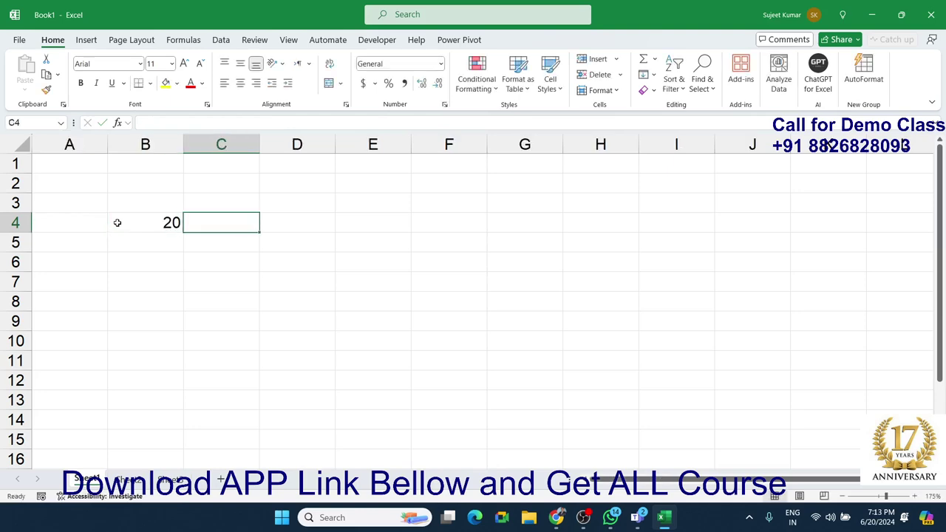
key(Right)
key(Right)
text(30)
key(Return)
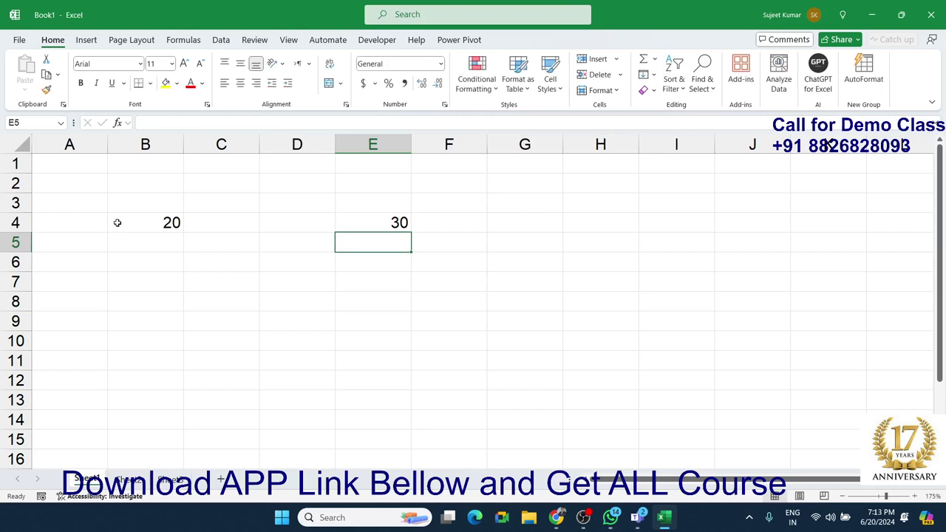
Copy B4, paste it over E4, then undo the paste so E4 keeps 30.
click(167, 223)
key(ctrl+c)
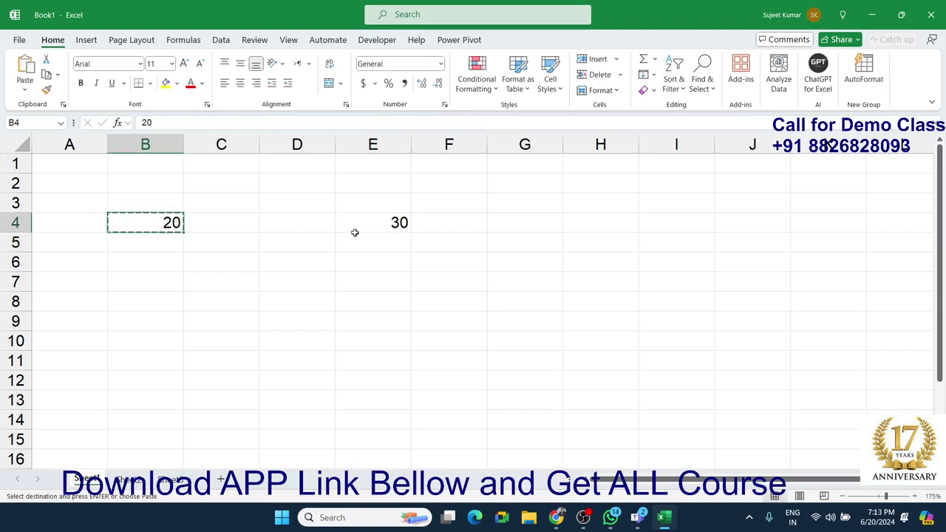
click(380, 224)
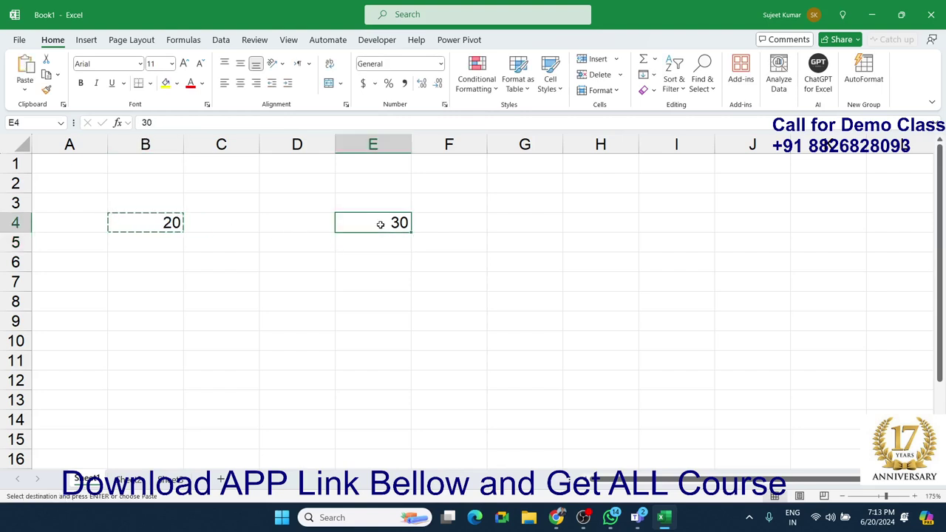
key(ctrl+v)
key(ctrl+z)
Paste Special B4's 20 onto E4 with Add, making E4 50.
right_click(379, 226)
click(424, 178)
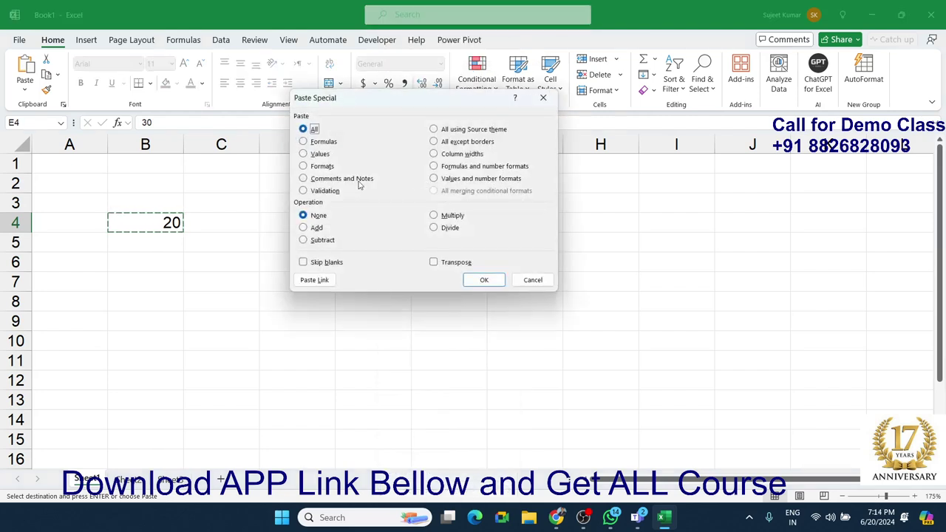
mouse_move(354, 105)
mouse_down()
mouse_move(469, 131)
mouse_move(504, 104)
mouse_up()
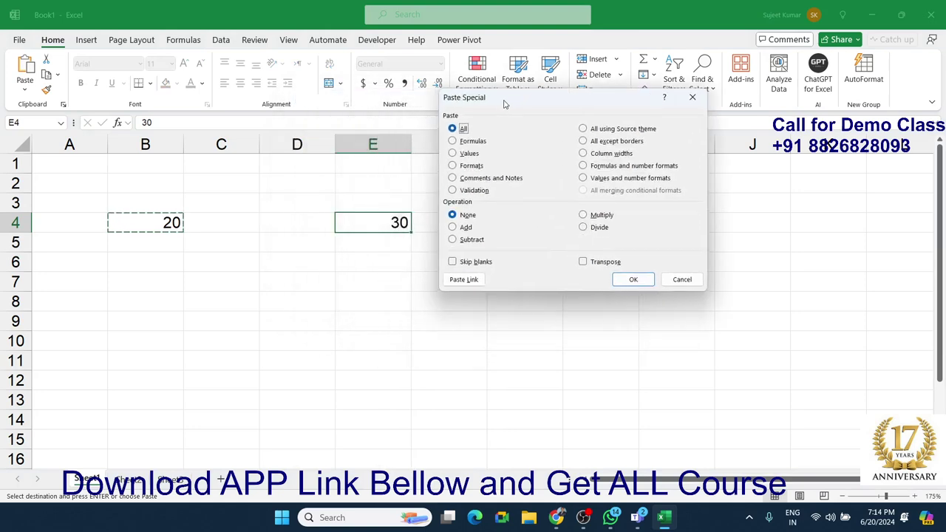
click(453, 226)
click(633, 281)
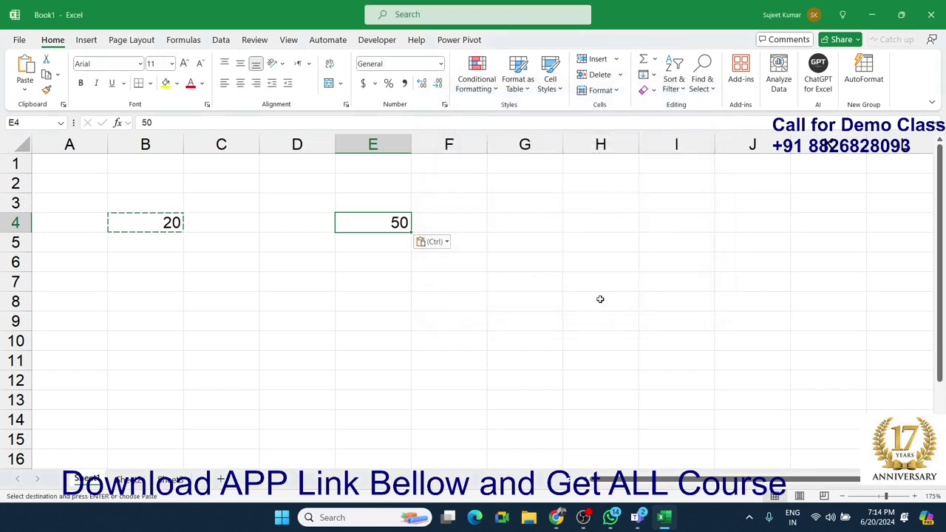
Paste Special onto E4 again with Multiply, making E4 1000.
right_click(394, 223)
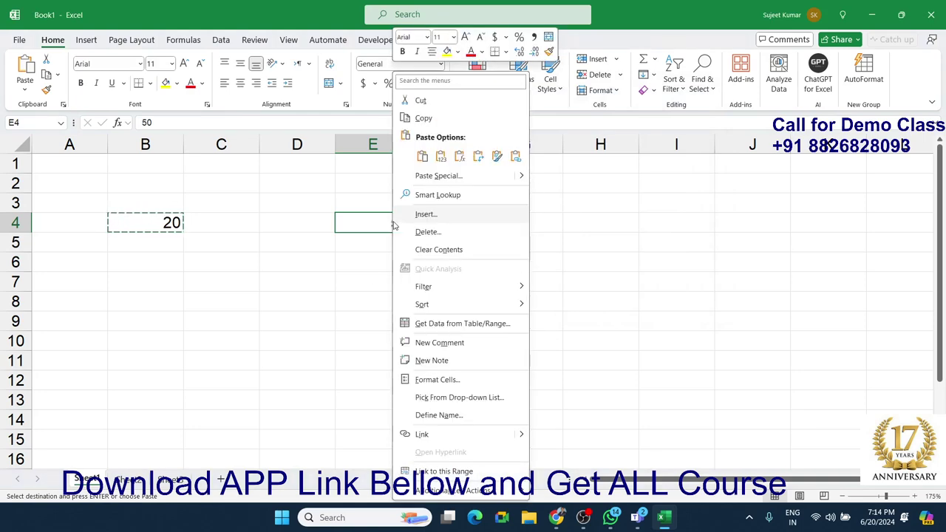
click(437, 176)
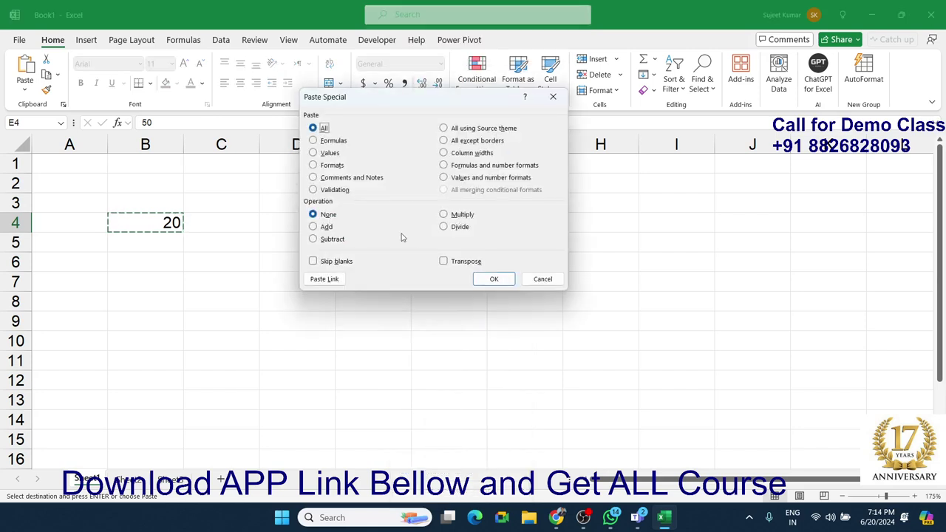
click(454, 226)
click(454, 215)
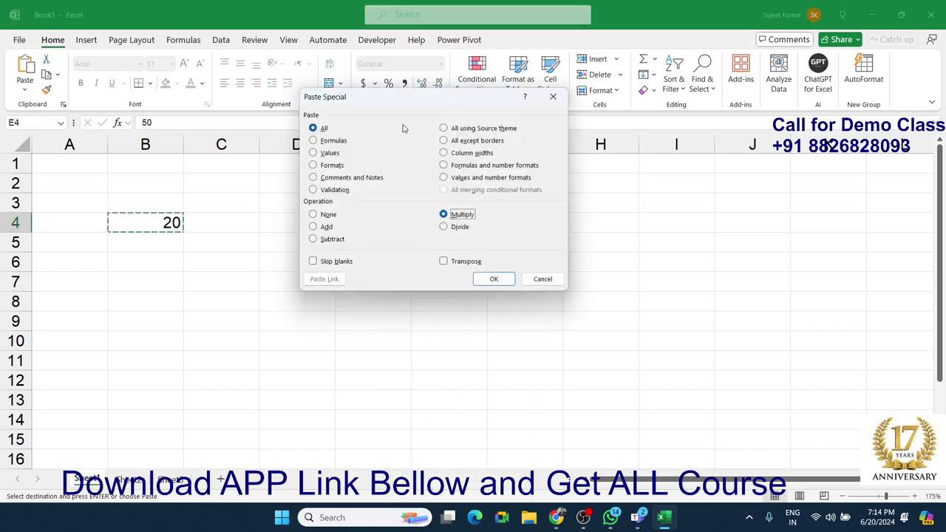
drag(432, 97, 571, 132)
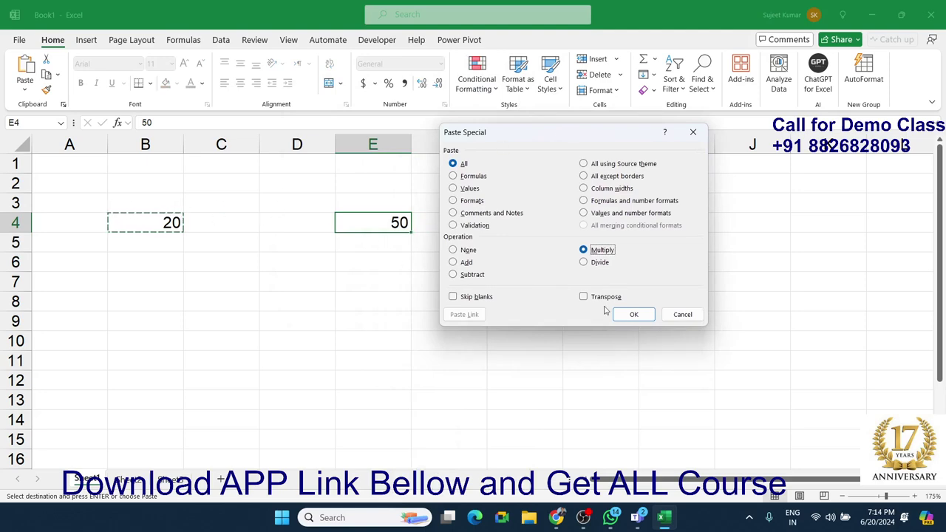
click(632, 316)
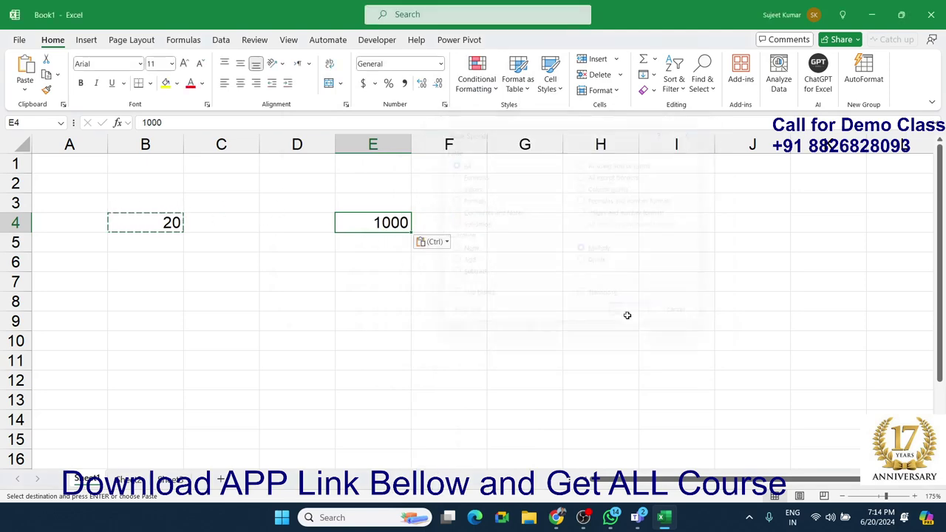
right_click(367, 223)
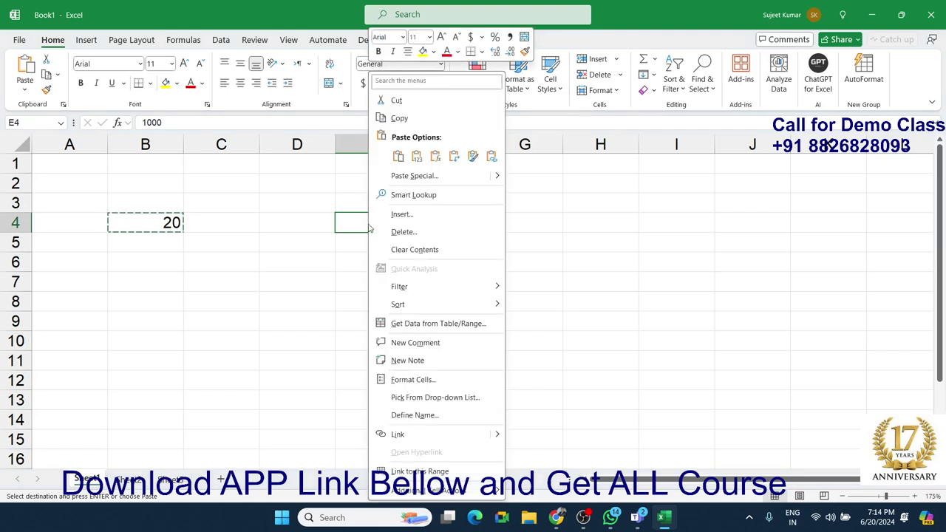
click(393, 177)
drag(385, 109, 576, 136)
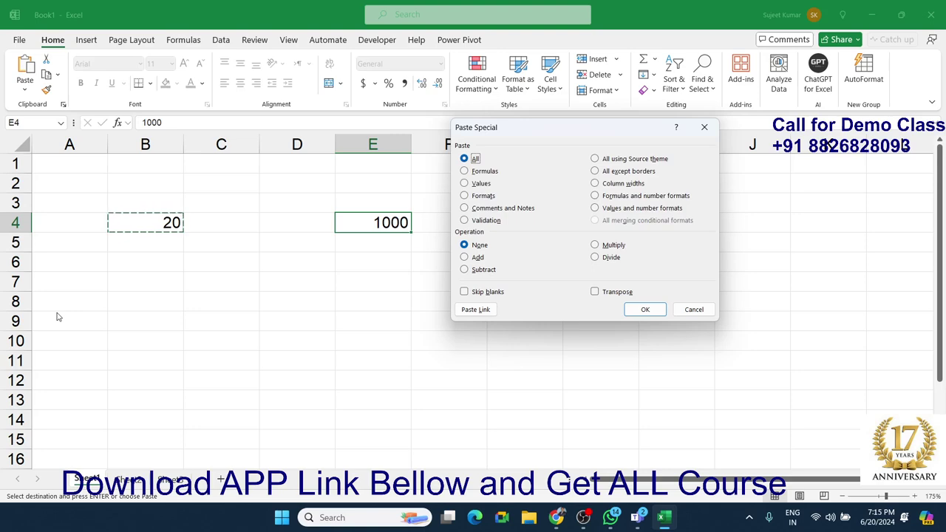
click(693, 310)
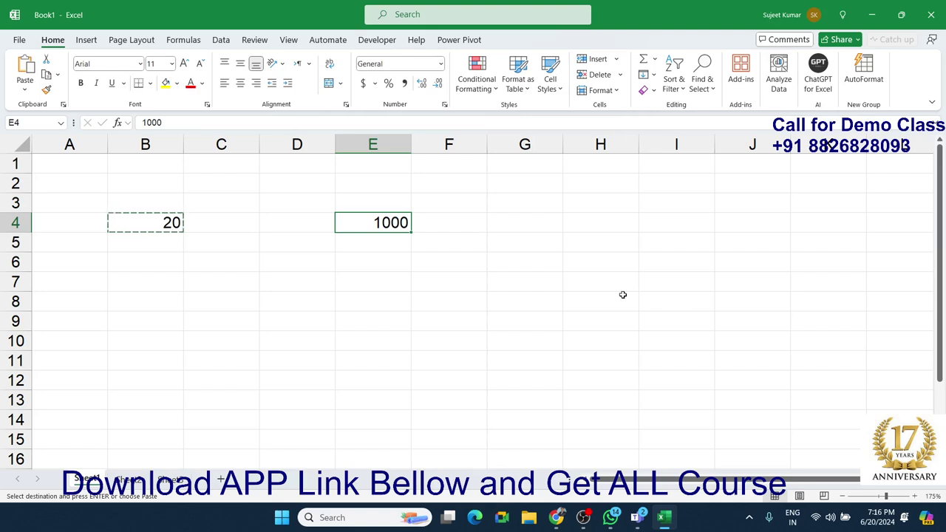
On the second worksheet, enter 20% in A1.
click(133, 479)
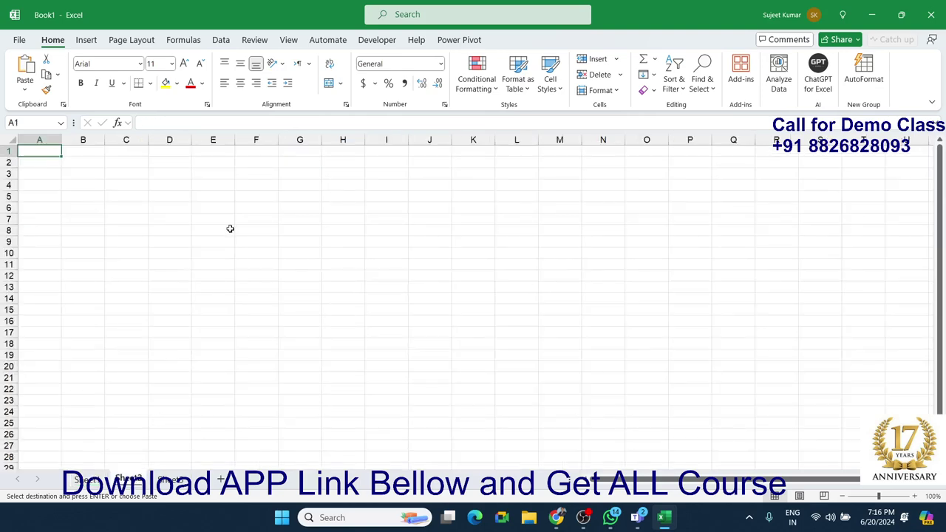
scroll(230, 239, up, 3)
scroll(230, 239, up, 3)
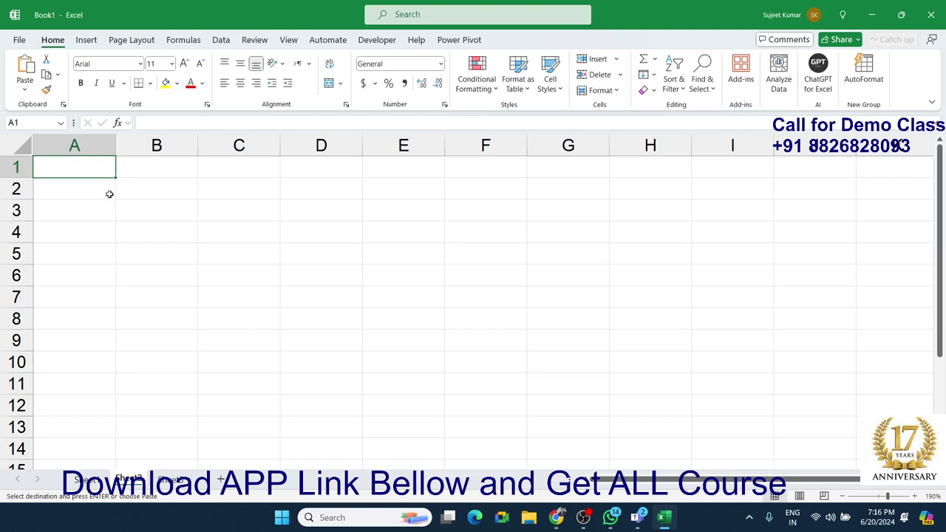
click(109, 193)
key(Up)
text(20%)
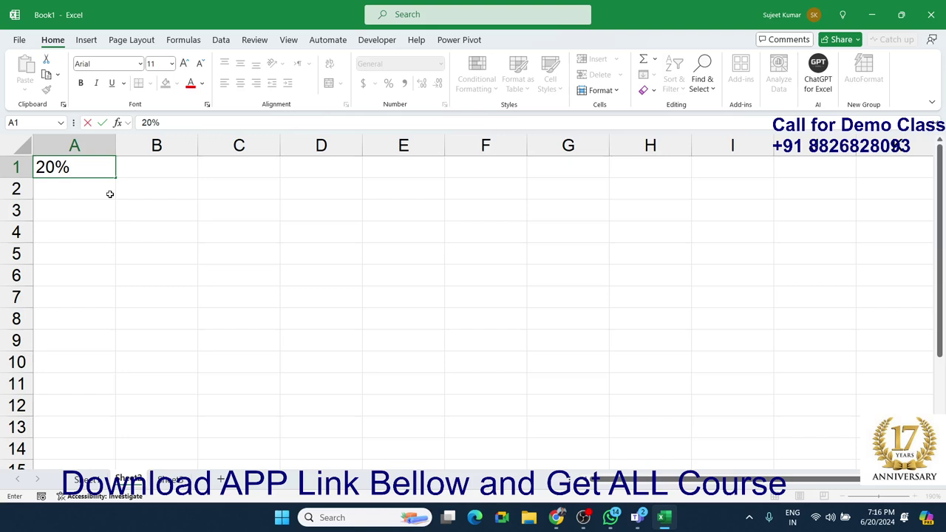
key(Return)
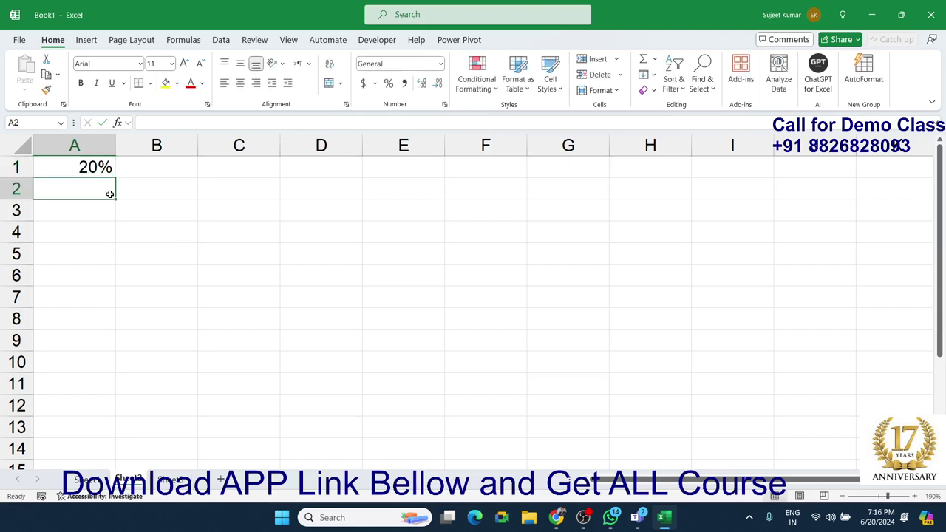
Enter 20 in B1 and format it as a percentage, showing 2000%.
key(Up)
key(Right)
text(20)
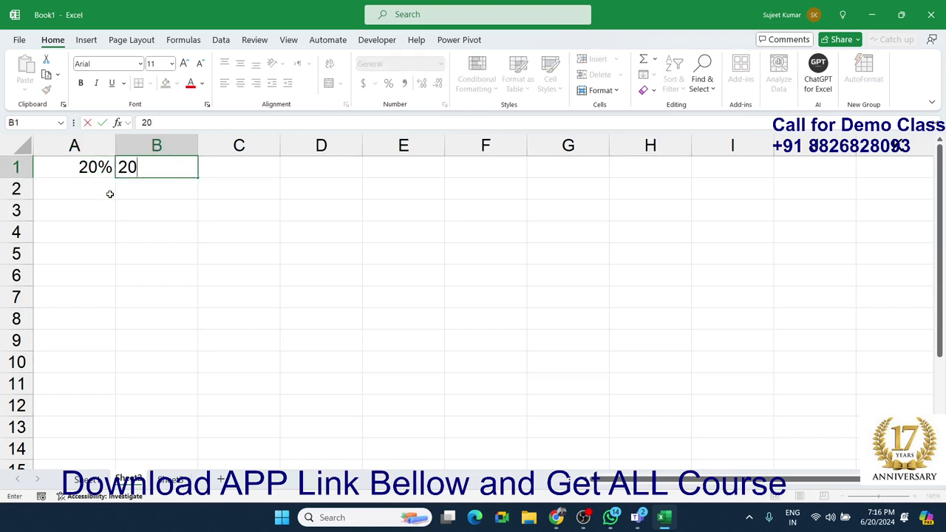
key(Return)
key(Up)
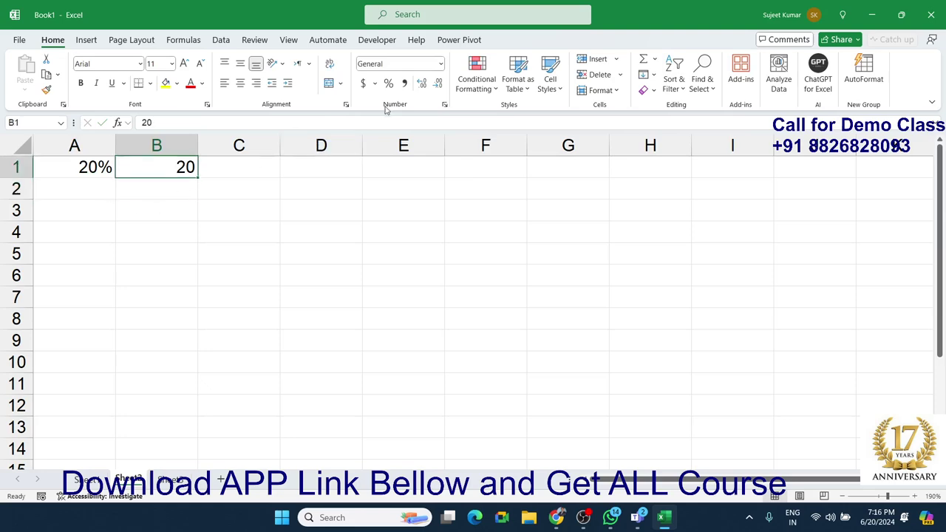
click(388, 84)
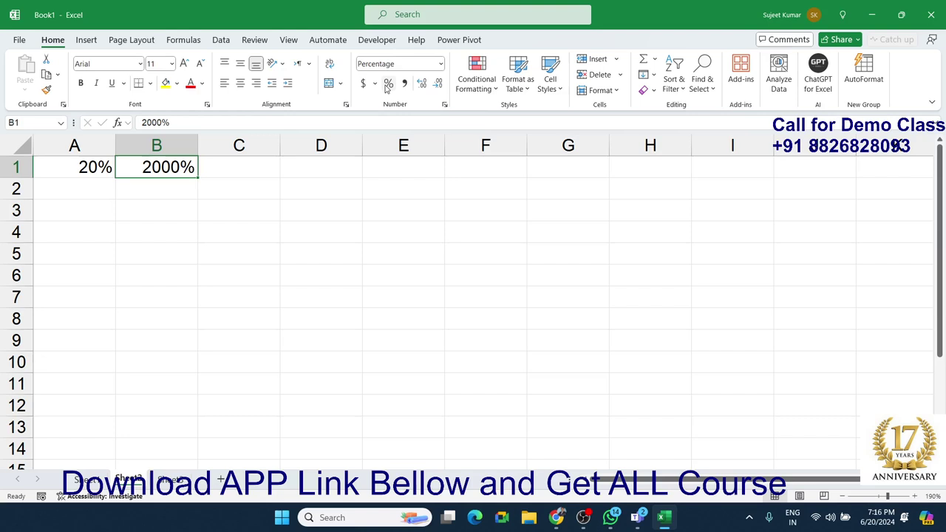
Note 1=100% in B2, then enter 0.2 in C1 formatted as 20%.
key(Down)
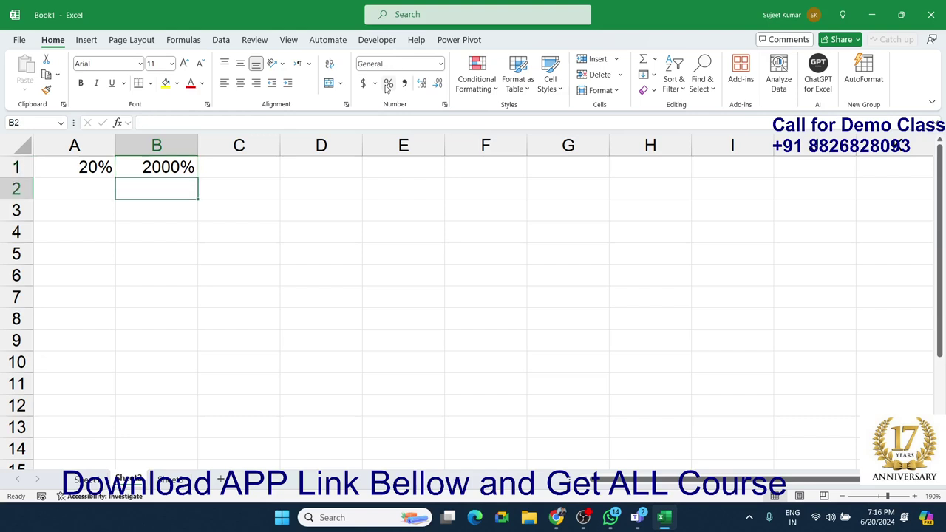
text(1=100)
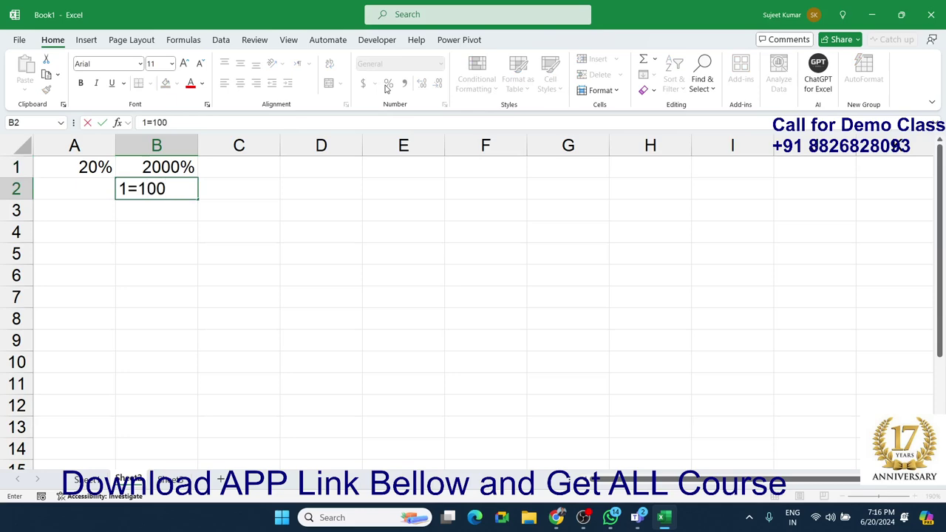
text(%)
key(Right)
key(Up)
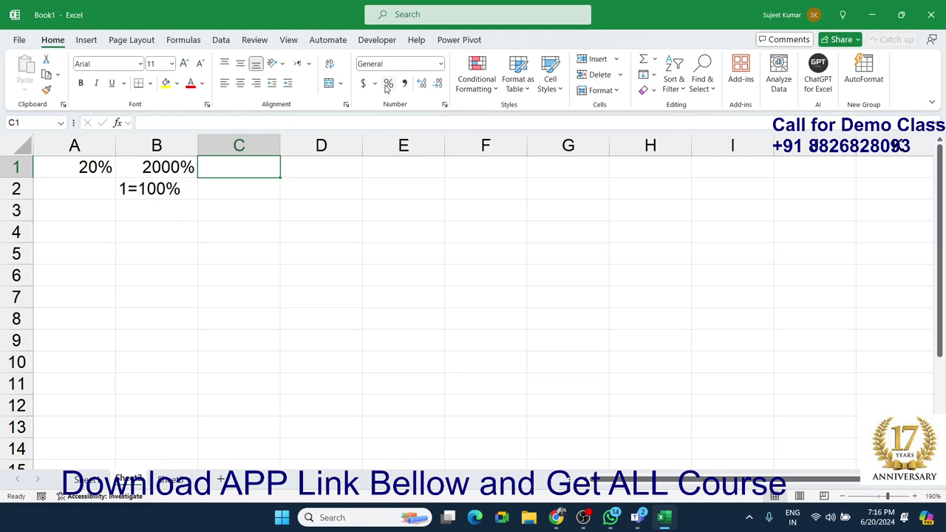
text(0)
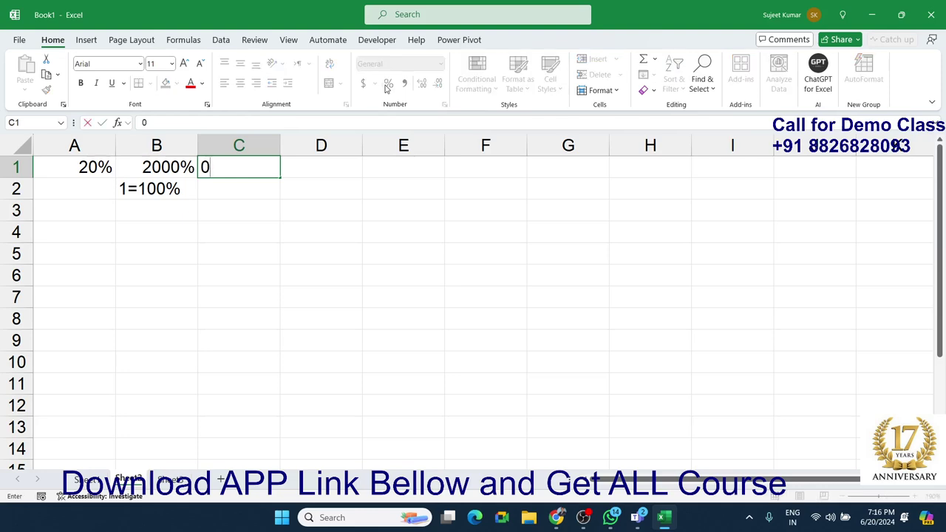
text(.2)
key(Return)
key(Up)
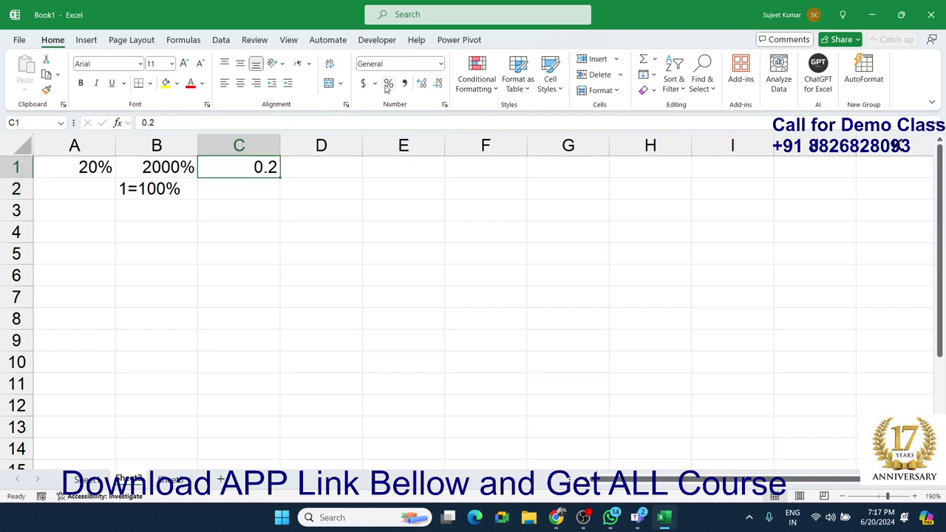
click(391, 84)
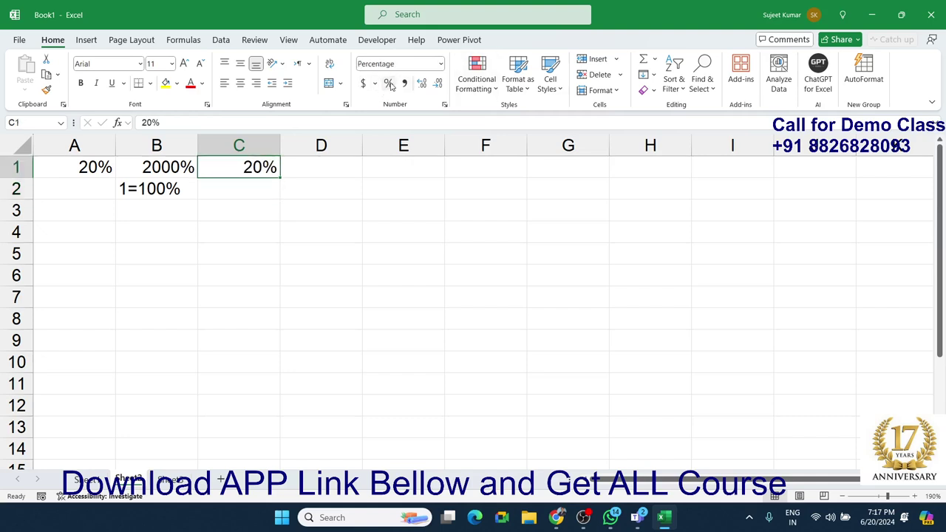
Label A7 with % and enter =RANDBETWEEN(10,90) in A8.
click(83, 253)
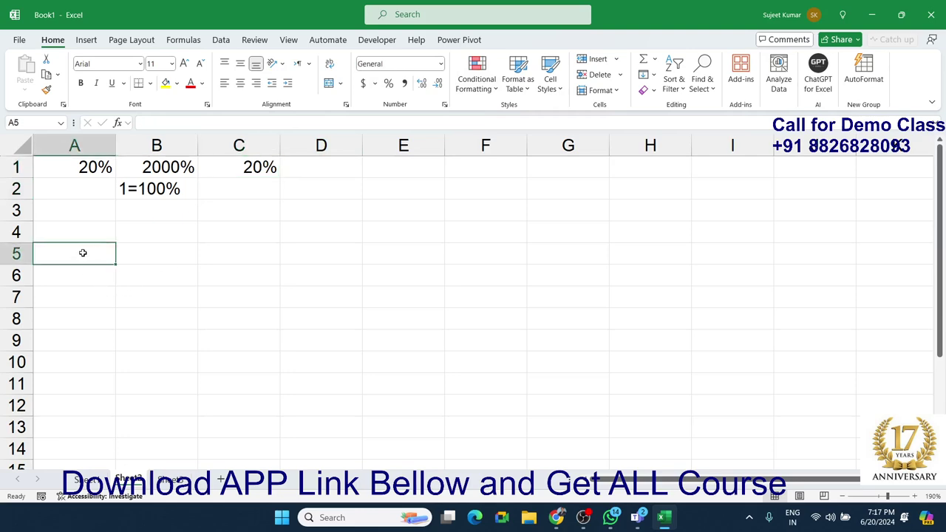
key(Down)
key(Down)
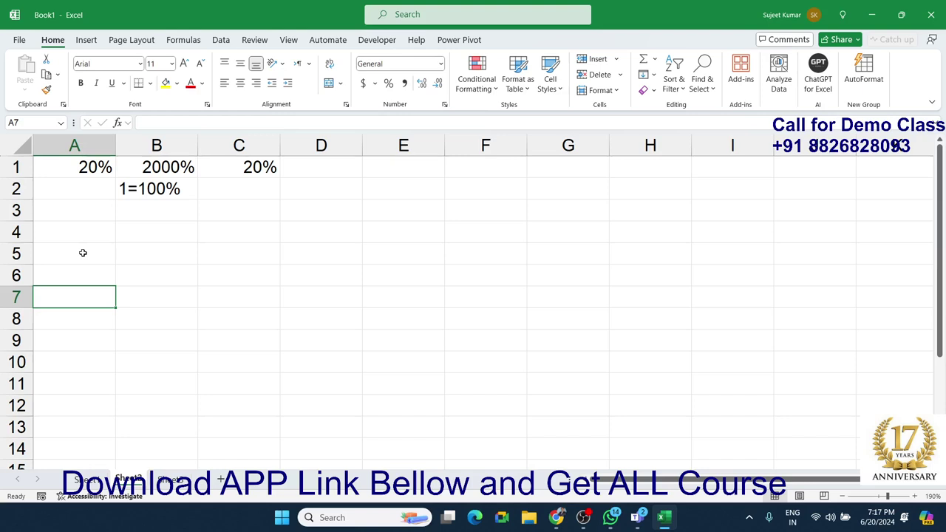
text(%)
key(Return)
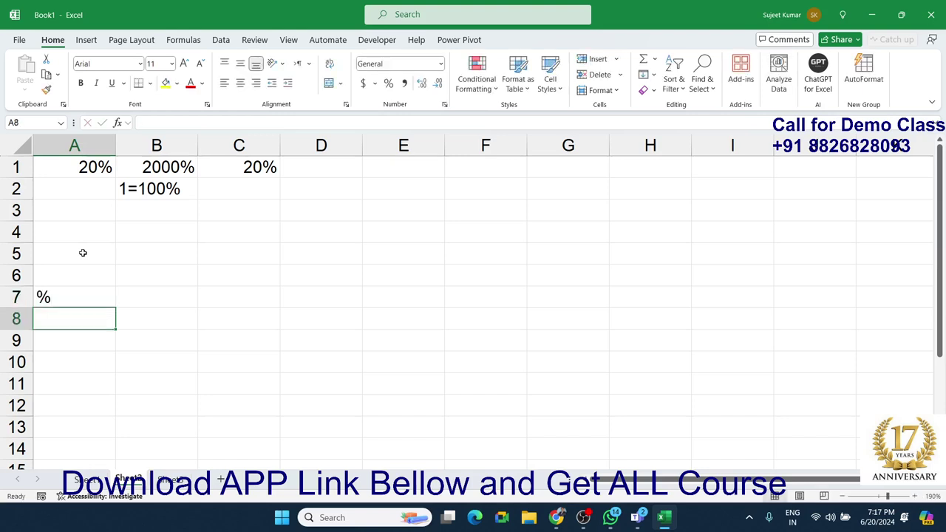
text(=ra)
key(Down)
key(Down)
key(Down)
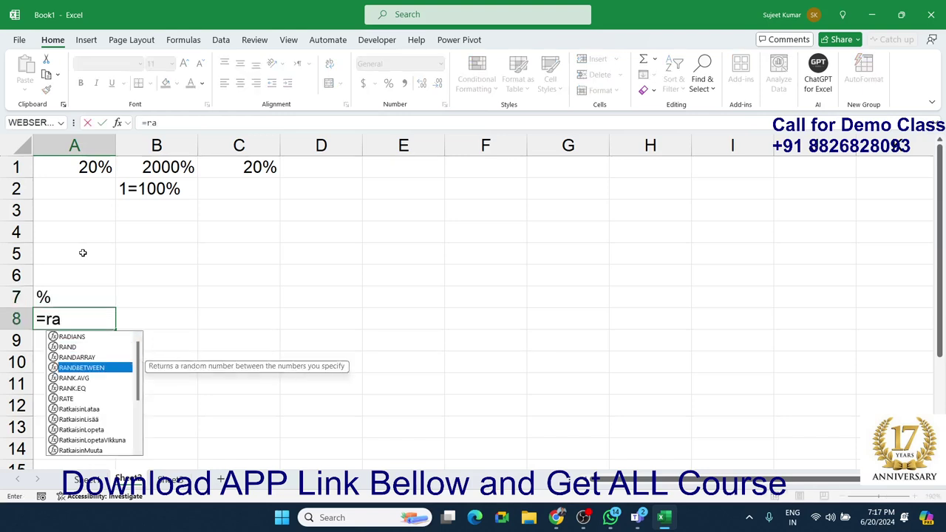
key(Tab)
text(10)
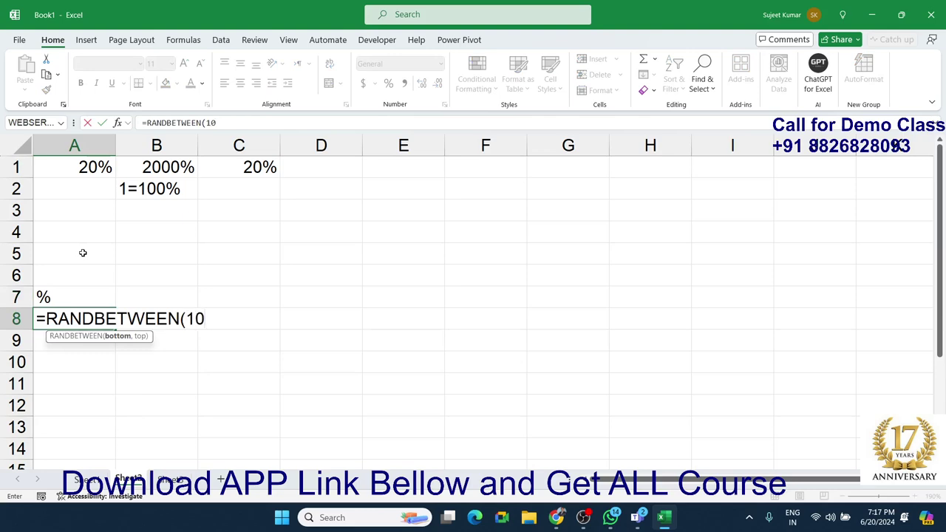
text(,90)
key(Return)
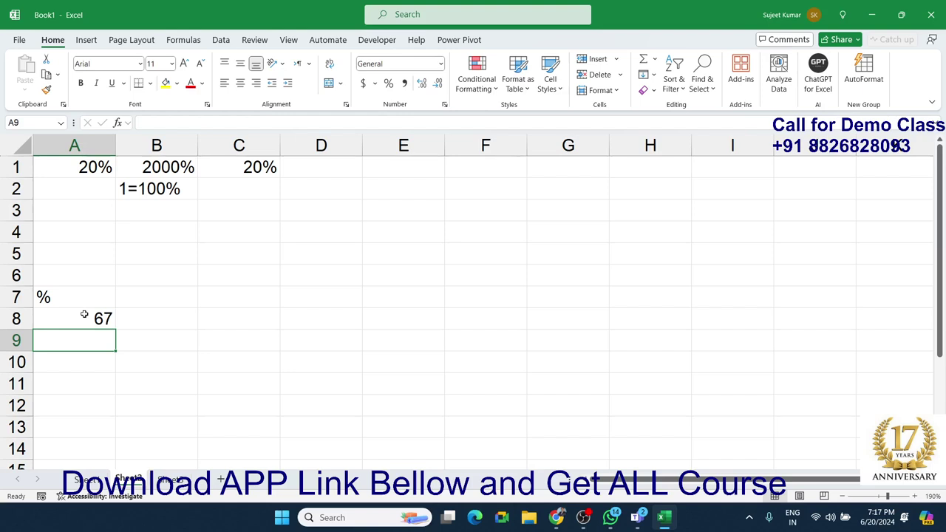
Fill the random formula across A8:G13 and paste it back as fixed values.
drag(84, 314, 556, 429)
key(ctrl+r)
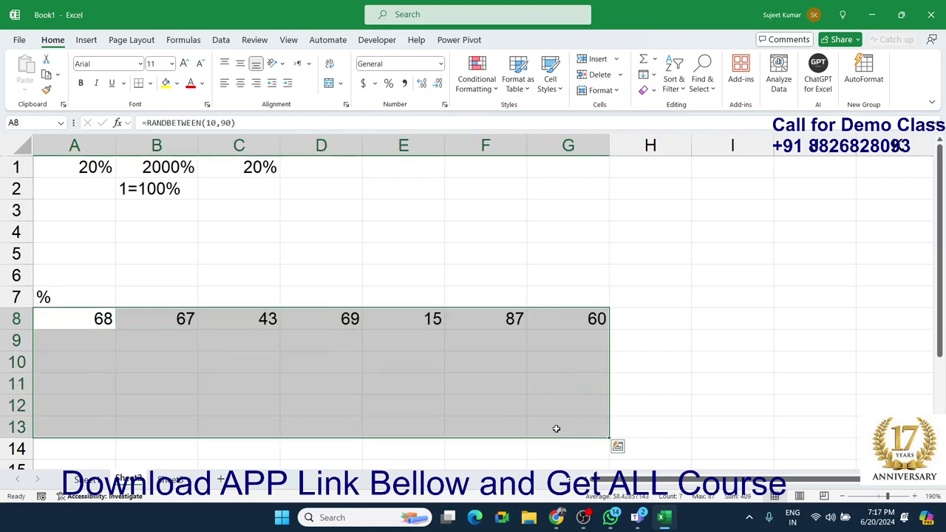
key(ctrl+d)
key(ctrl+c)
click(24, 90)
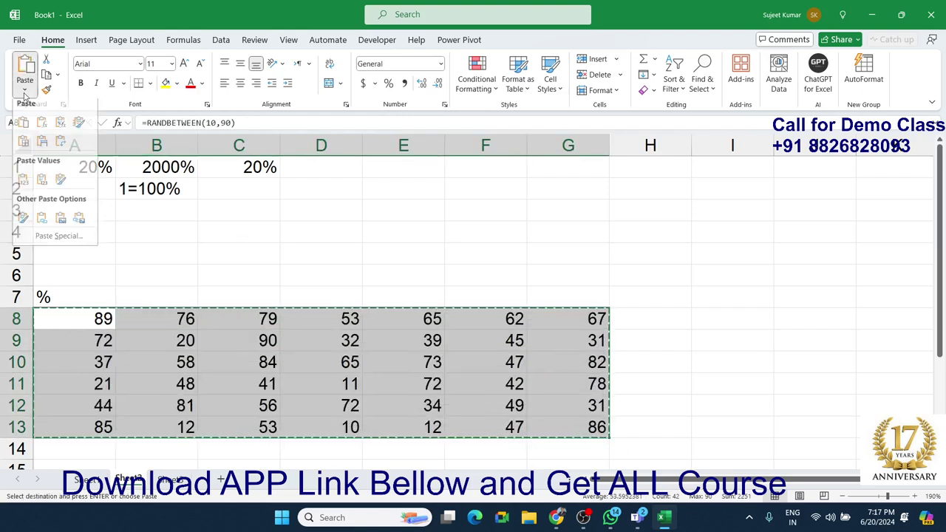
click(23, 179)
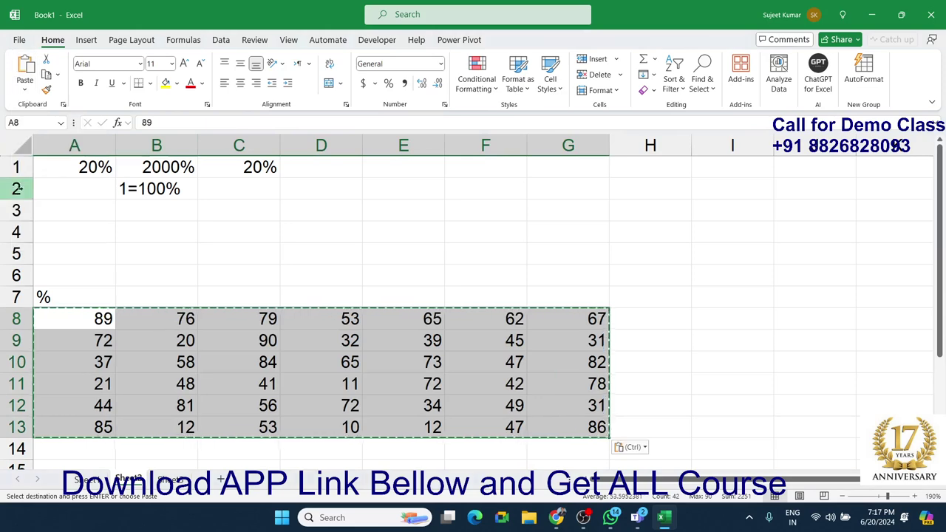
click(171, 342)
click(107, 322)
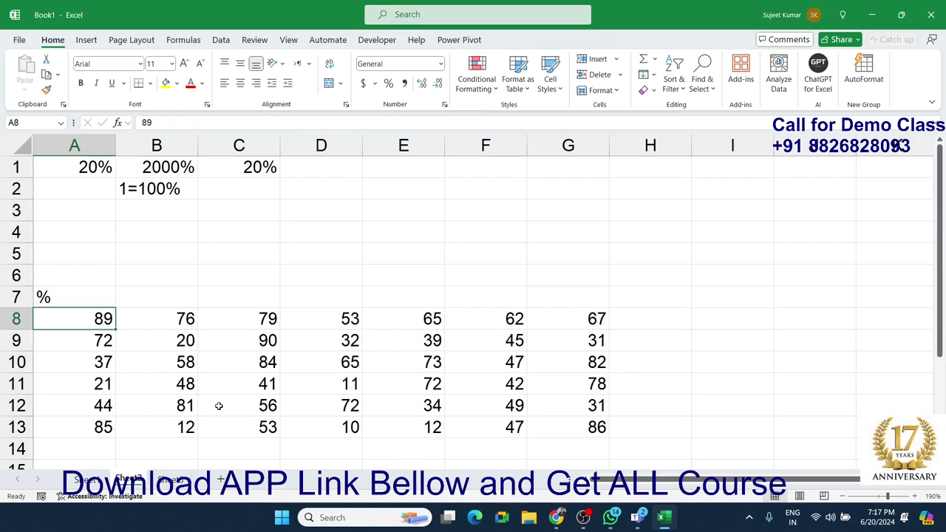
Enter 500 in cell C3.
click(251, 214)
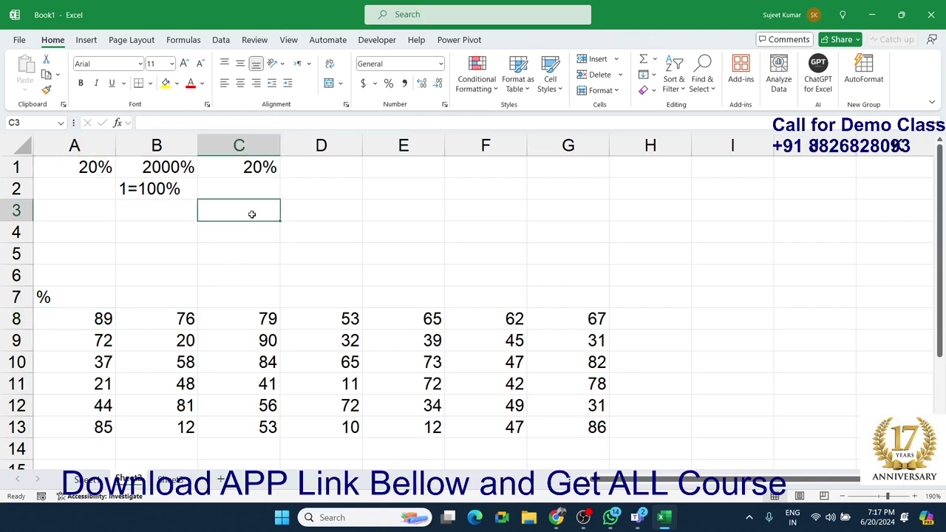
text(500)
key(Tab)
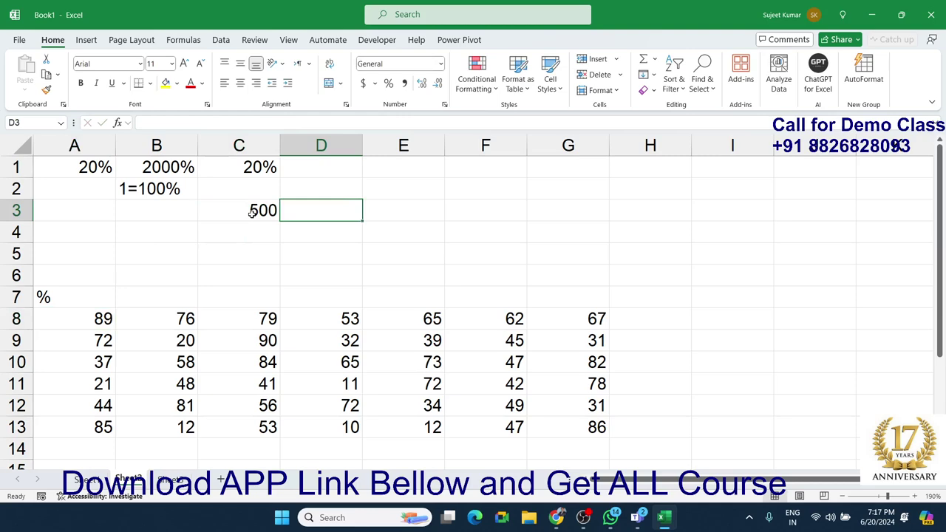
Enter 89% in D3 and =C3*D3 in E3, giving 445.
text(89%)
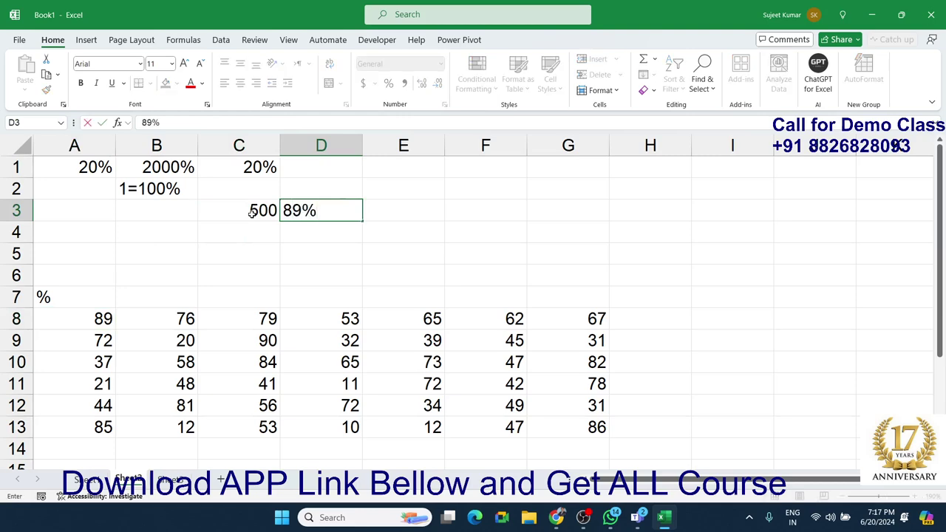
key(Tab)
text(=)
click(252, 212)
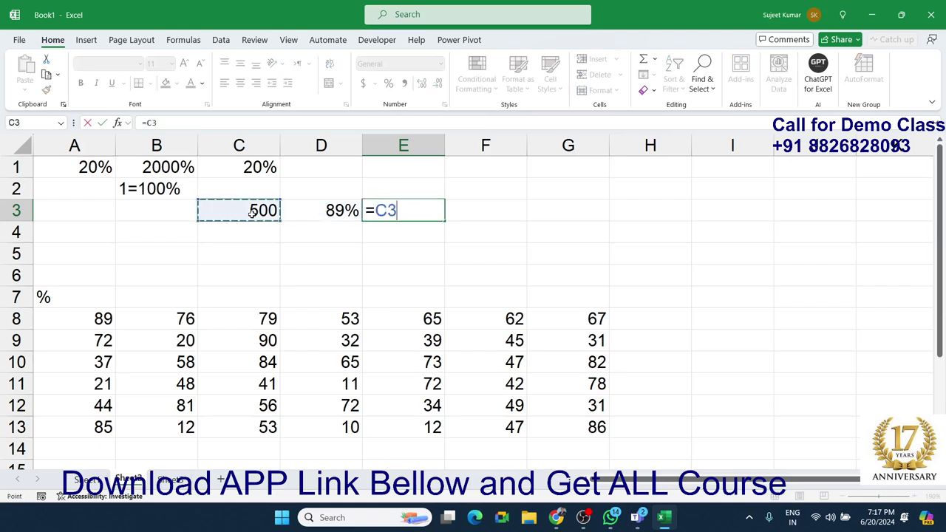
text(*)
key(Left)
key(Return)
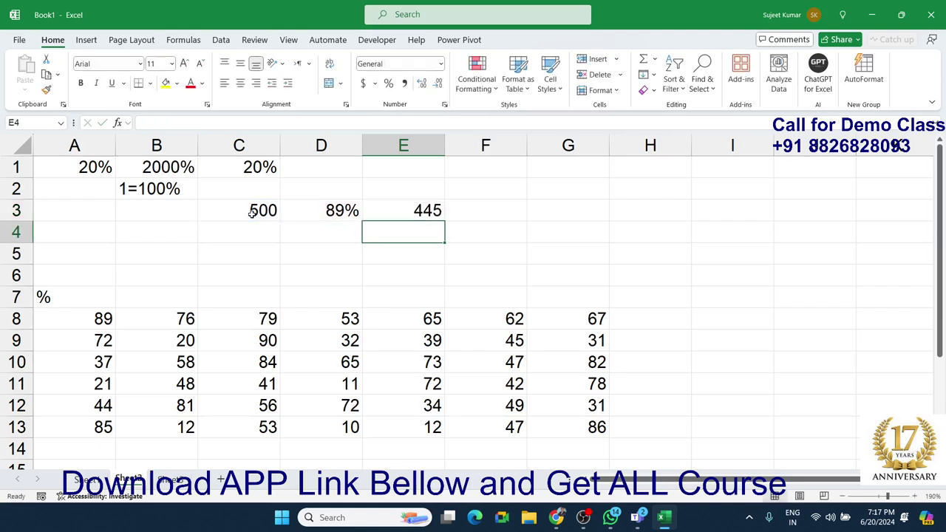
Enter 89 in D4 and =C3*D4 in E4, which gives 44500.
key(Left)
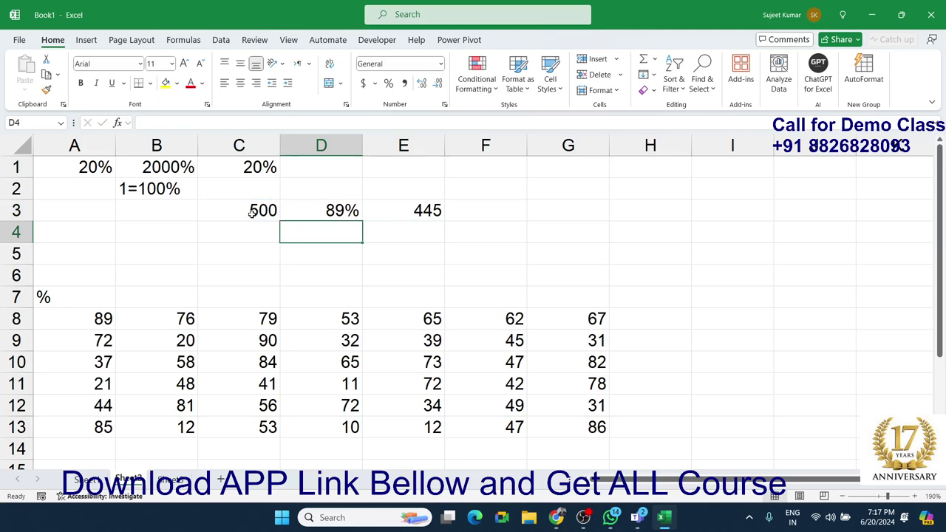
text(89)
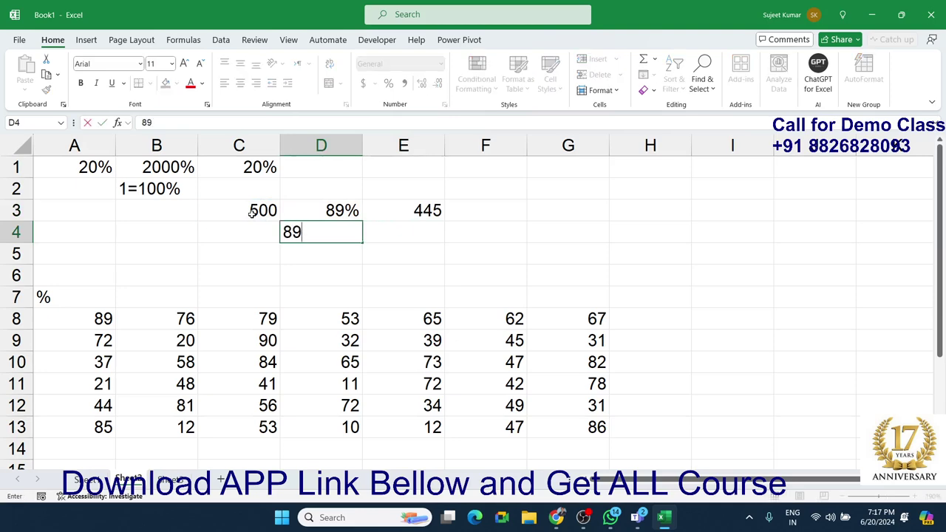
key(Tab)
text(=)
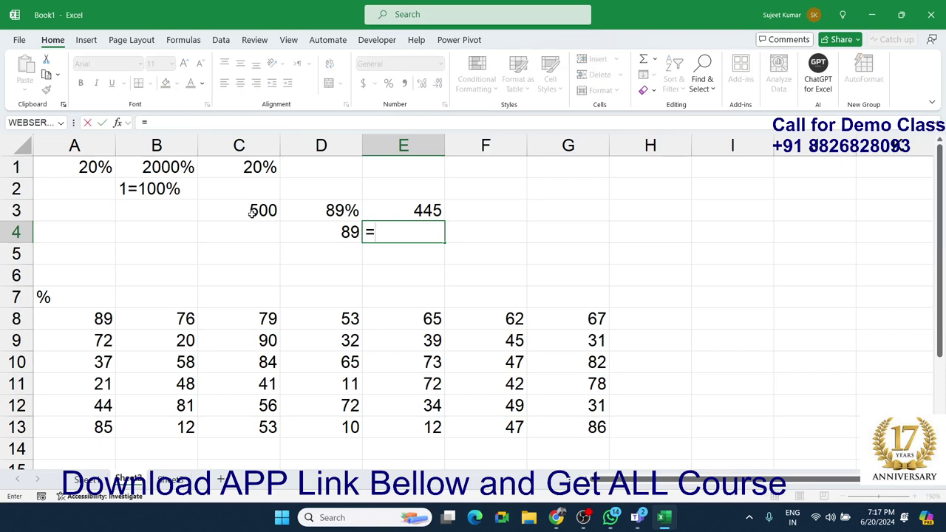
key(Left)
key(Left)
key(Up)
text(*)
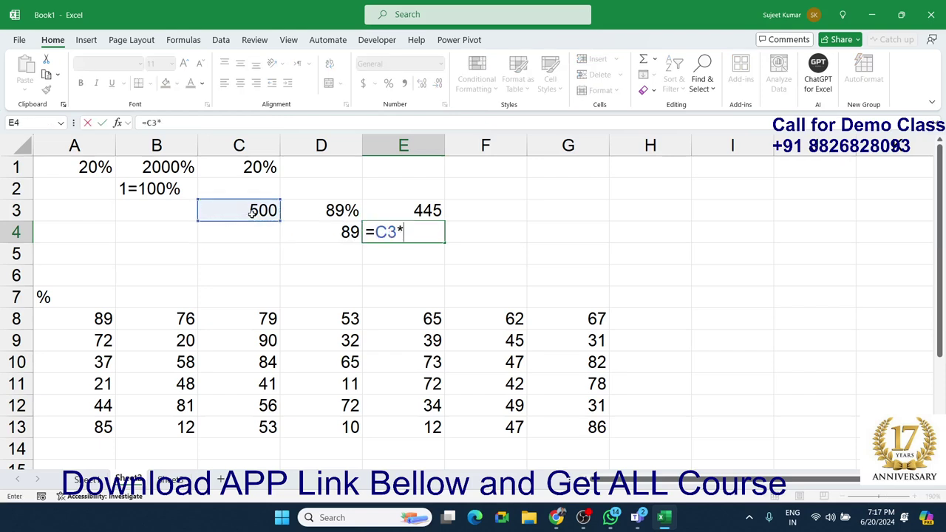
key(Left)
key(Return)
Edit E4's formula to =C3*D4/100 so it shows 445.
key(Up)
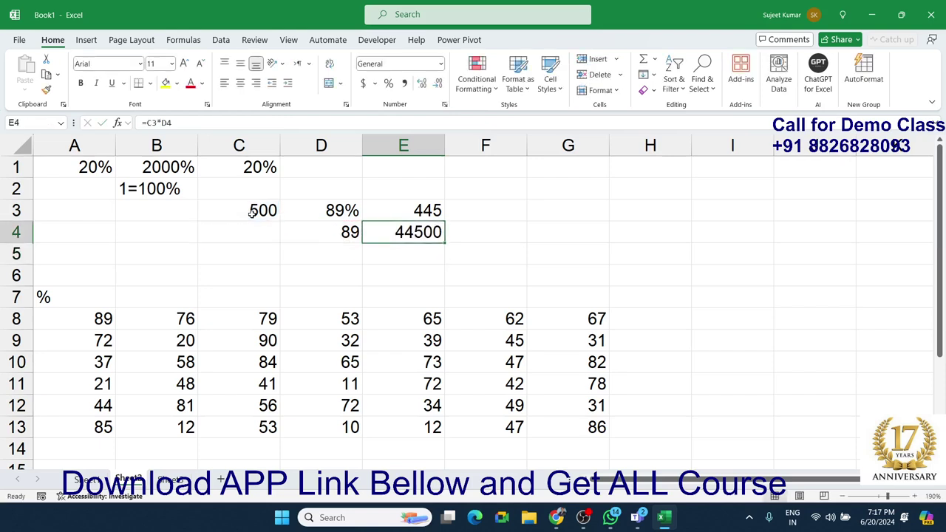
key(F2)
key(BackSpace)
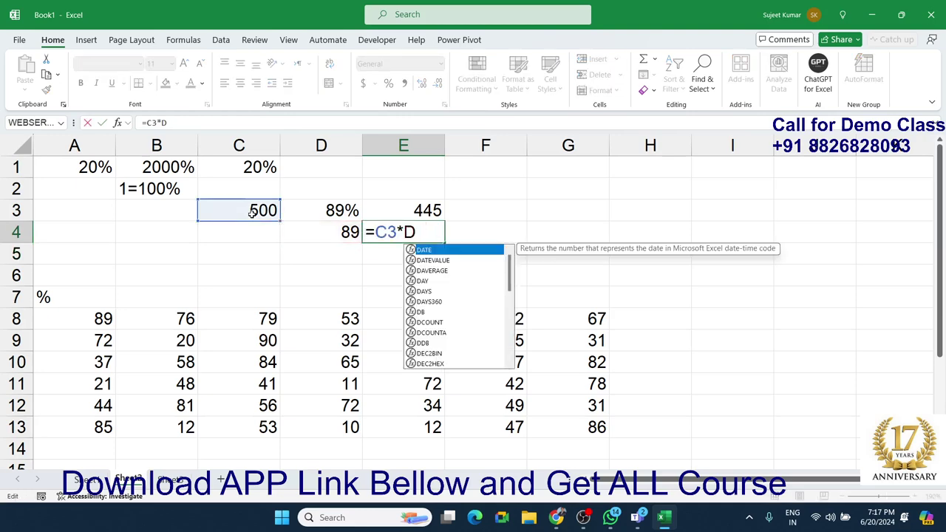
key(Escape)
key(Escape)
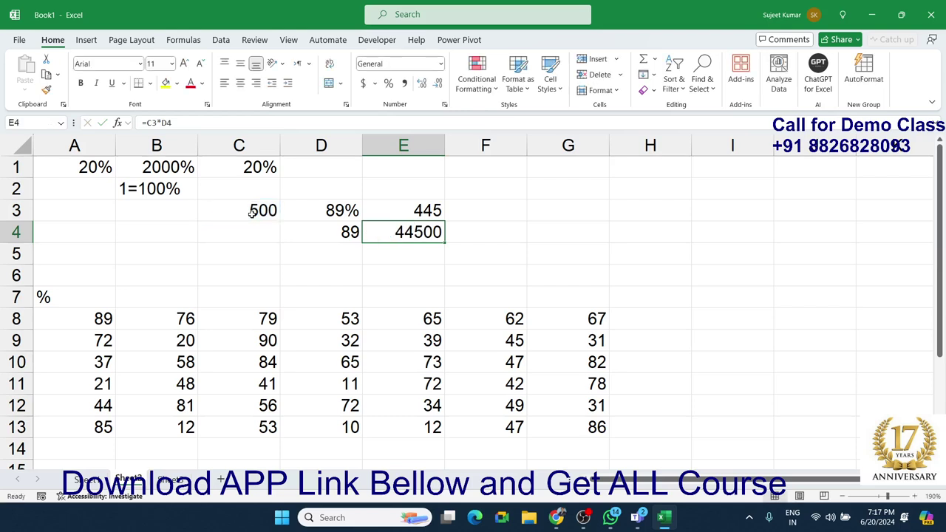
key(F2)
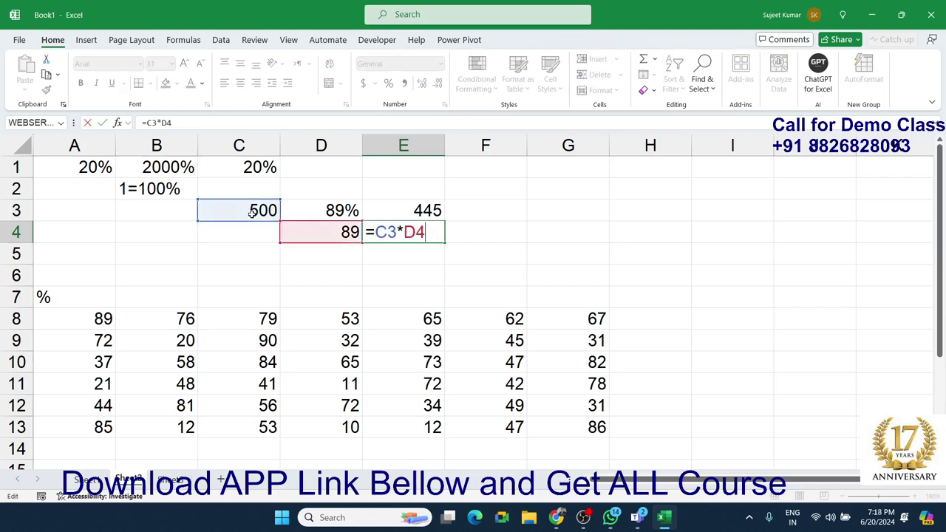
text(/100)
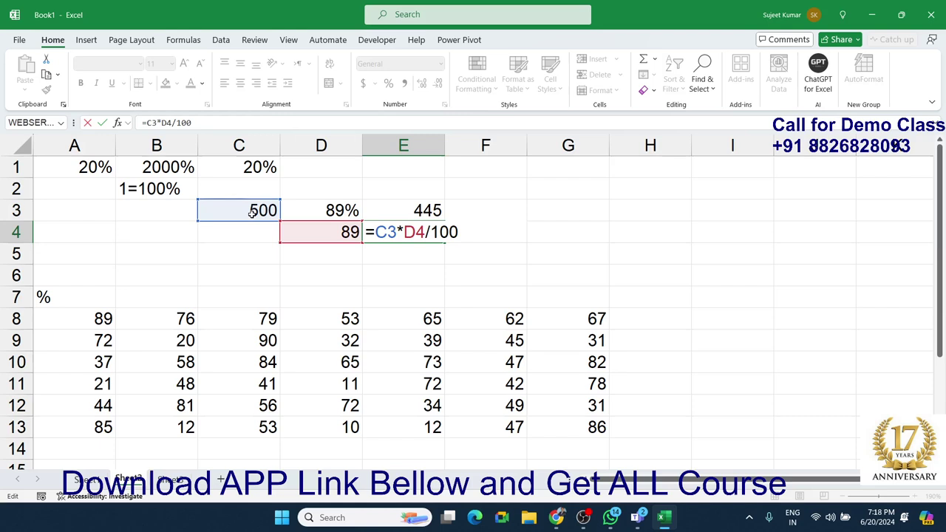
key(Return)
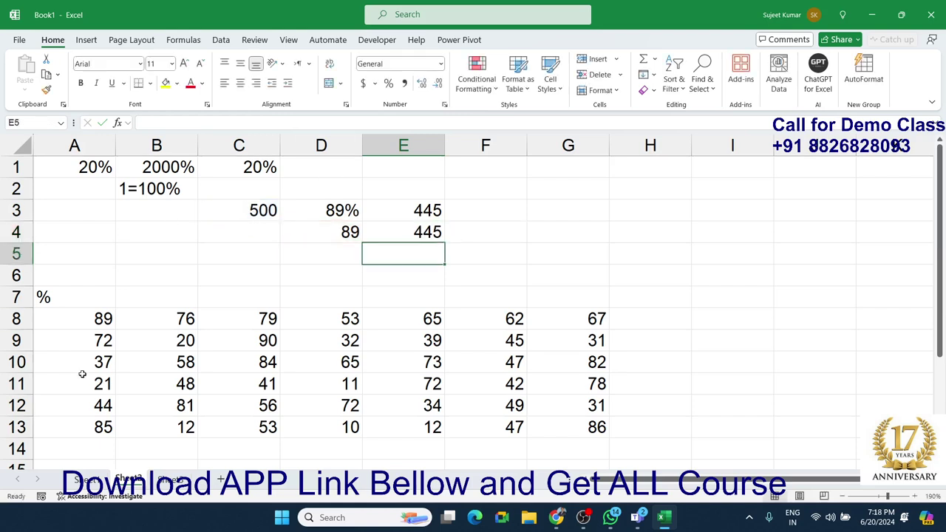
drag(88, 328, 581, 405)
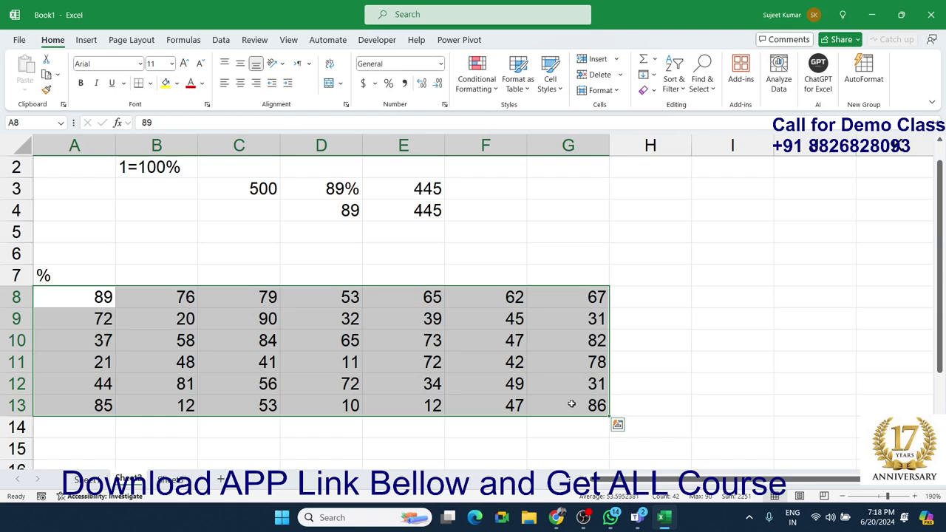
click(343, 335)
drag(85, 304, 569, 399)
click(184, 386)
click(103, 316)
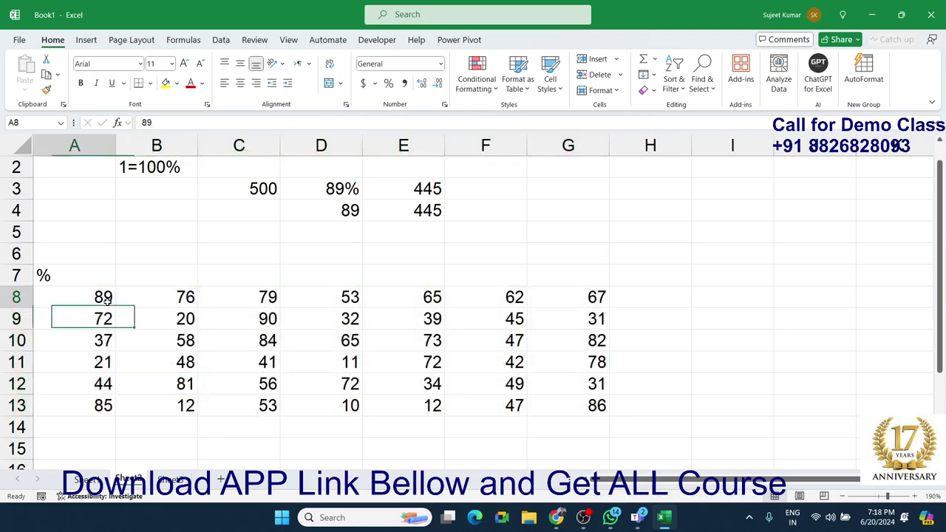
double_click(109, 302)
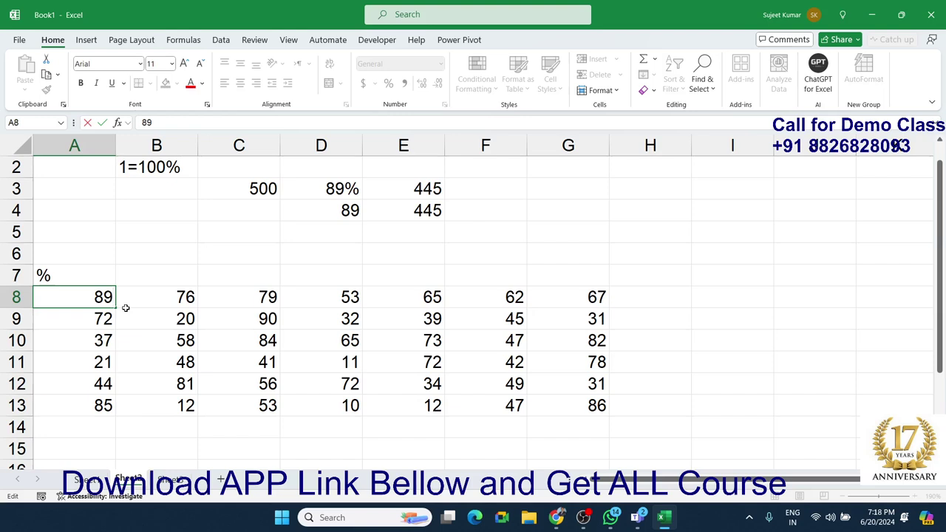
text(%)
key(Return)
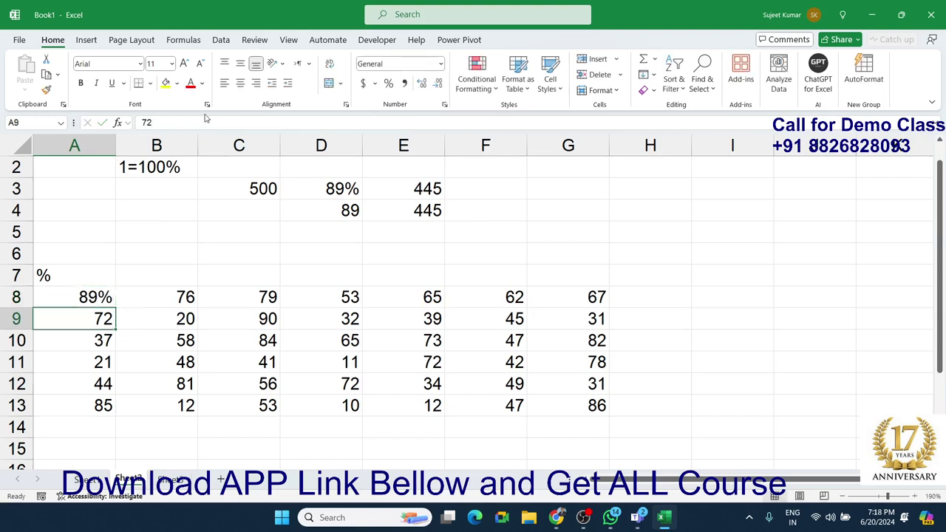
click(205, 121)
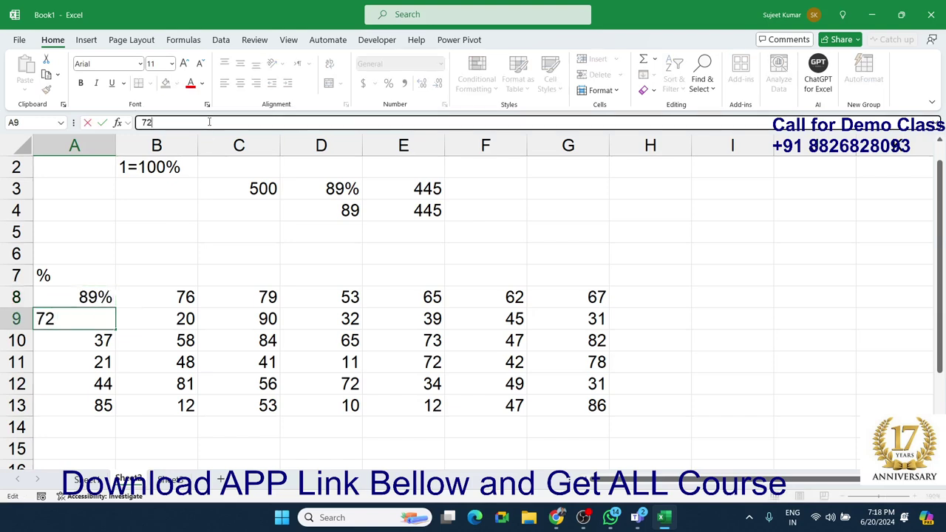
text(%)
key(Return)
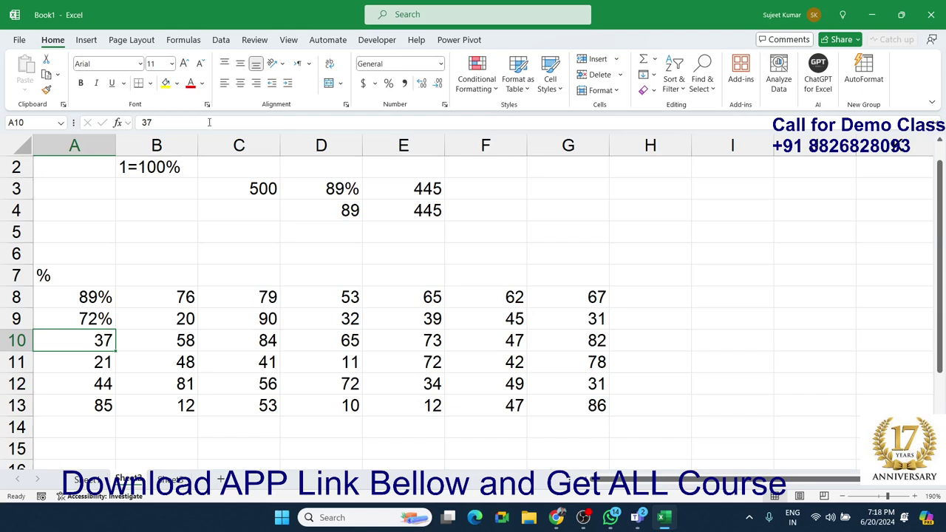
key(ctrl+z)
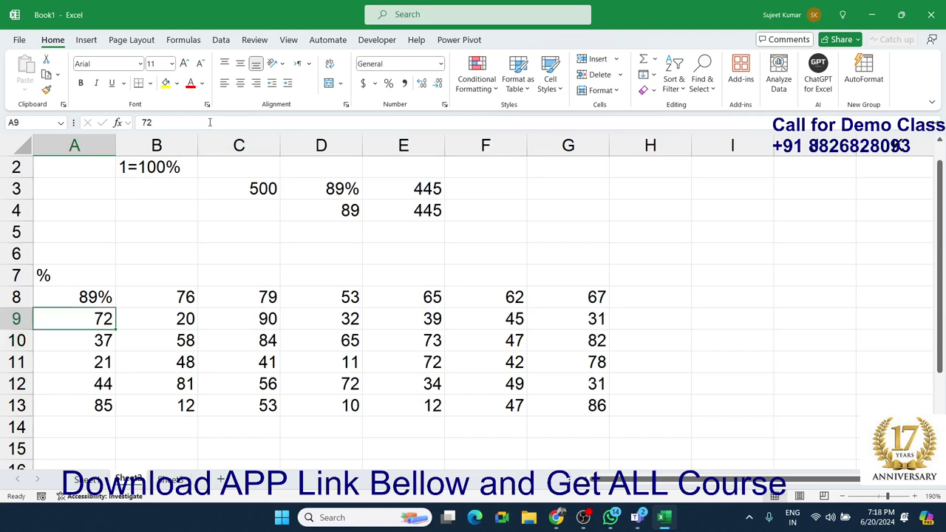
key(ctrl+z)
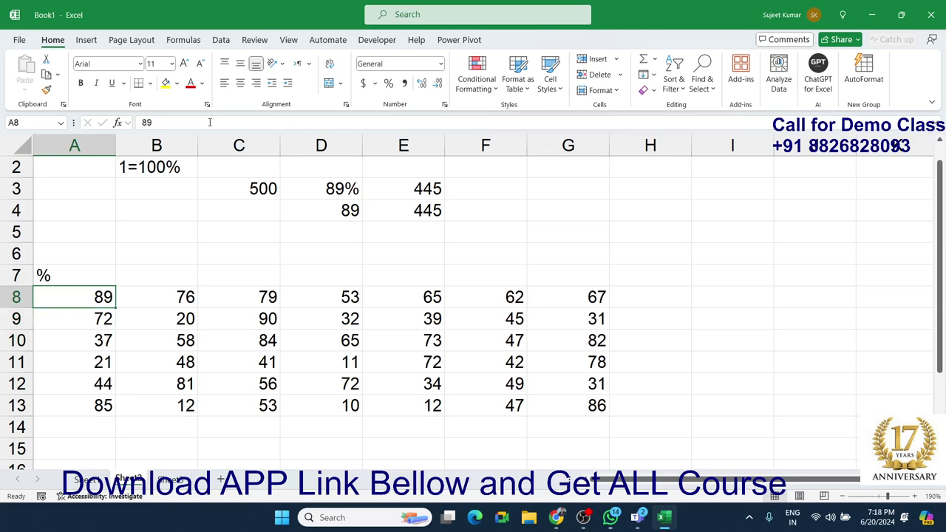
text(0.89)
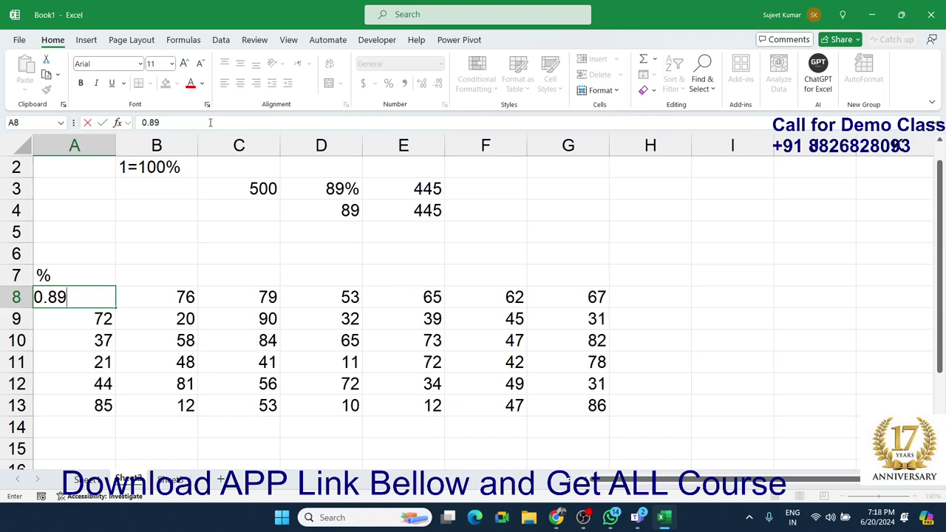
key(Return)
text(0.72)
key(Return)
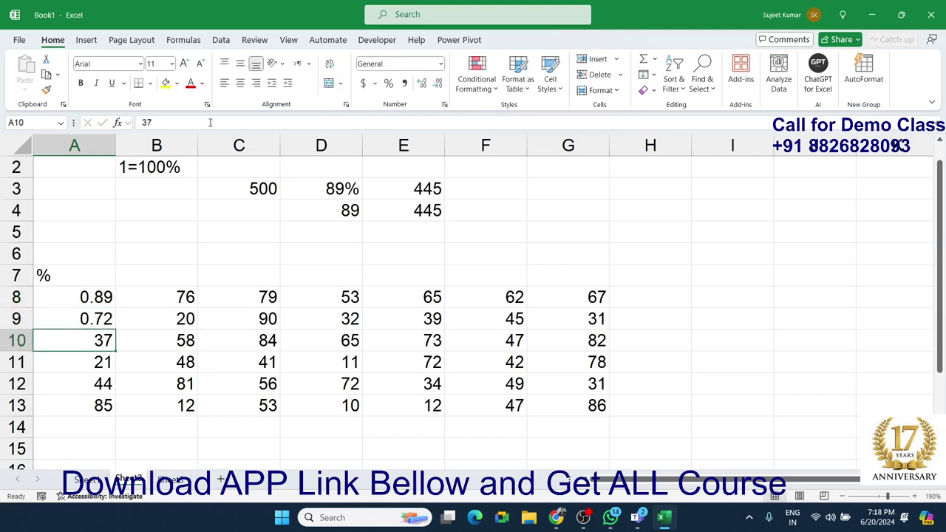
key(Up)
key(shift+Up)
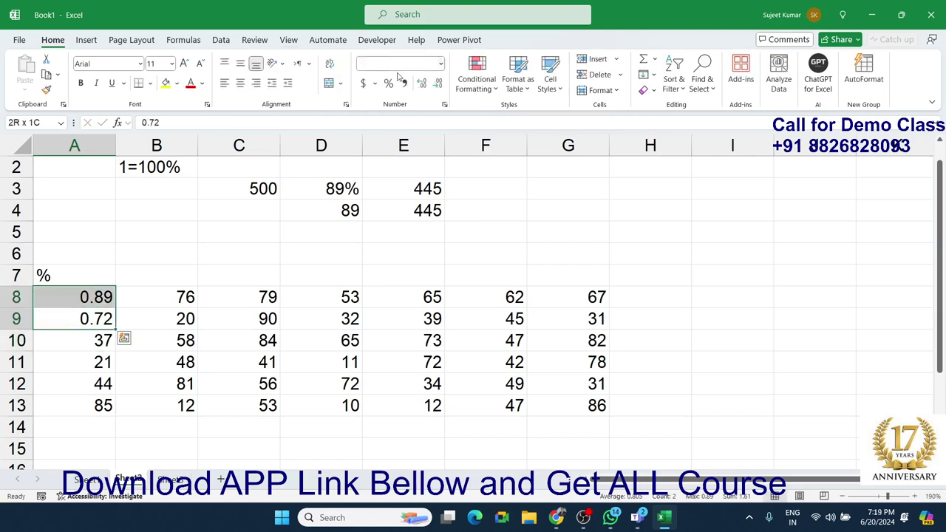
click(390, 83)
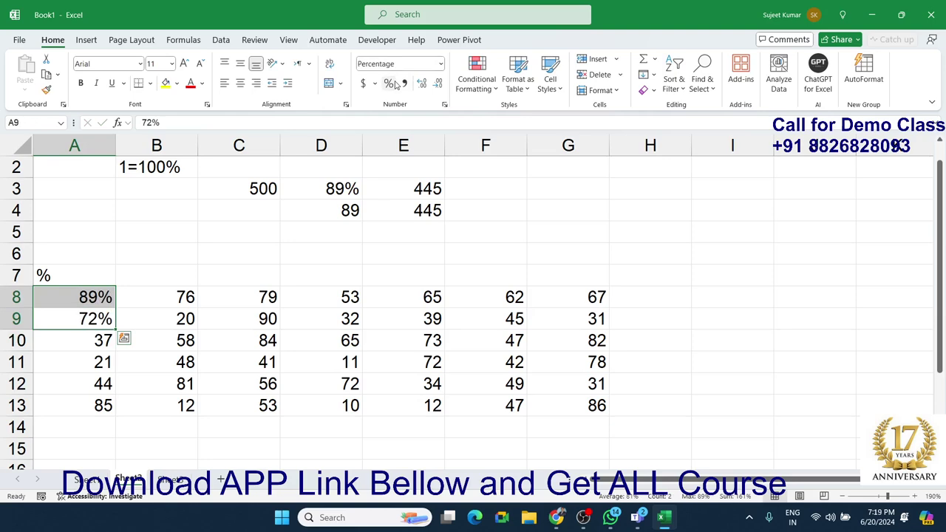
key(ctrl+z)
key(ctrl+z)
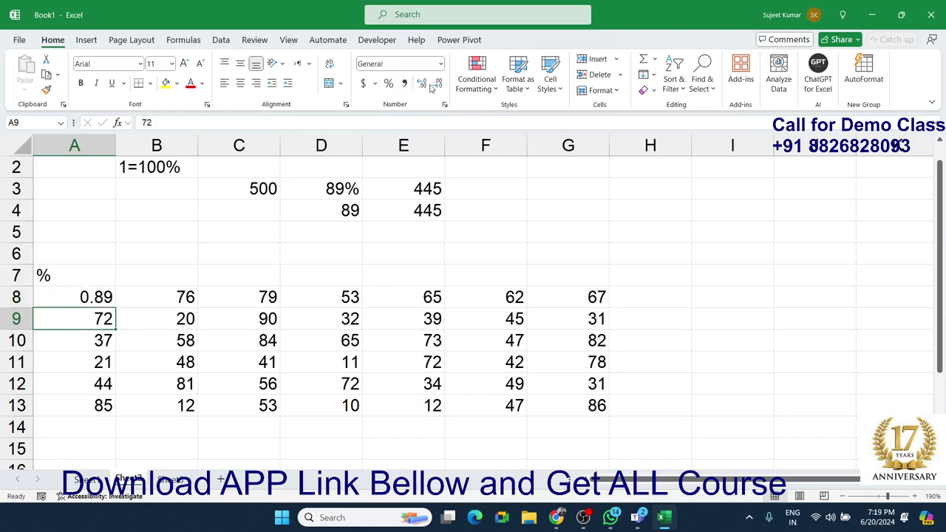
key(ctrl+z)
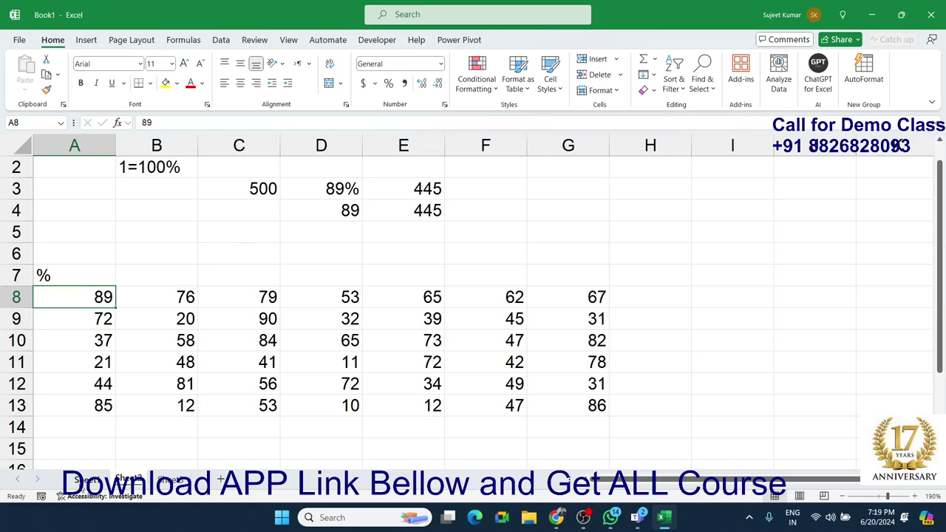
Check cells B4 and E4 on Sheet1, then return to Sheet2.
click(87, 480)
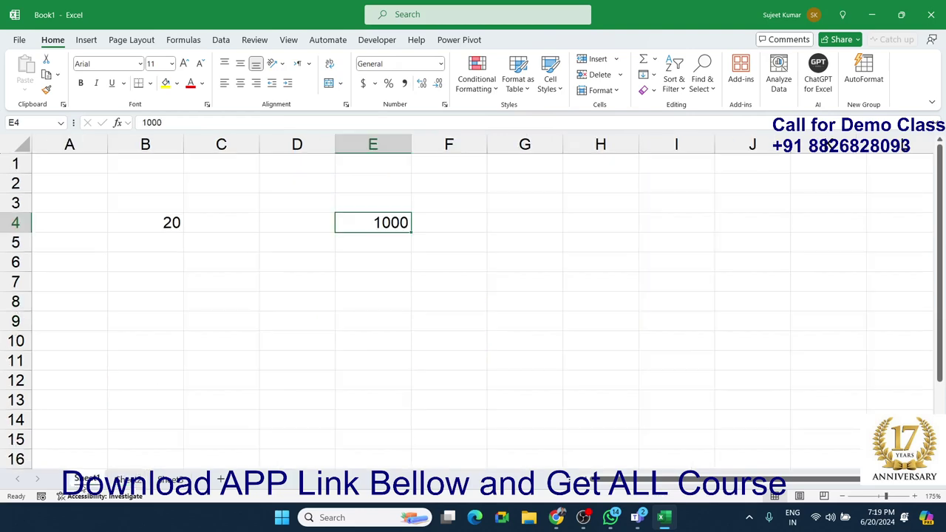
click(160, 221)
click(385, 222)
click(179, 223)
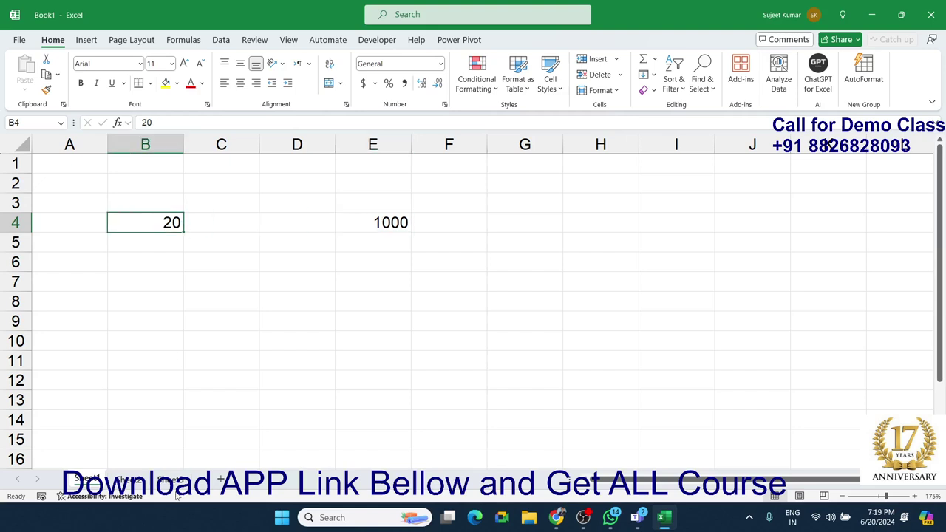
click(129, 479)
Enter 100 in H4 and copy it.
click(657, 205)
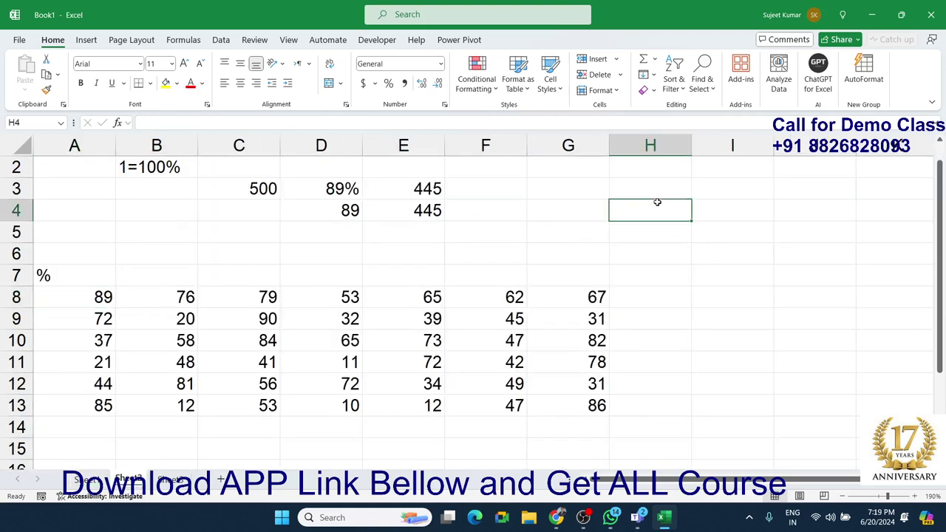
text(100)
key(Return)
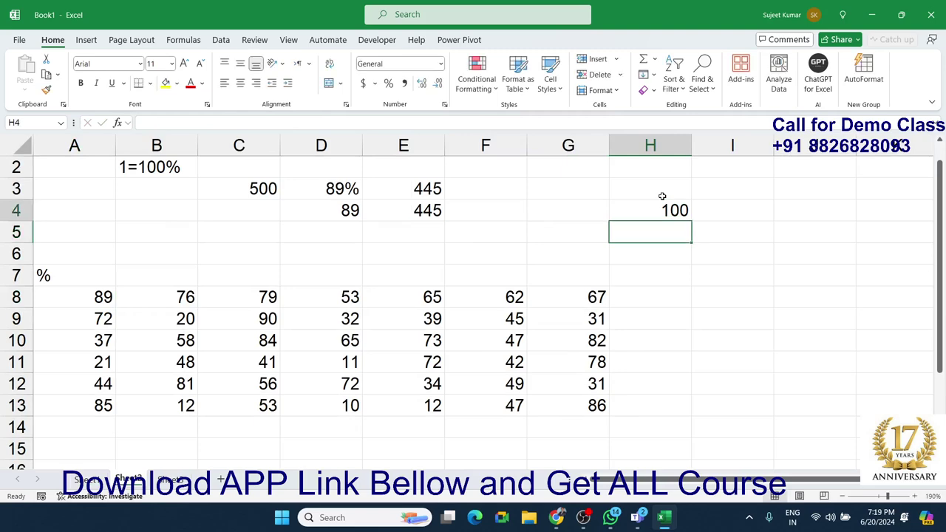
key(Up)
key(ctrl+c)
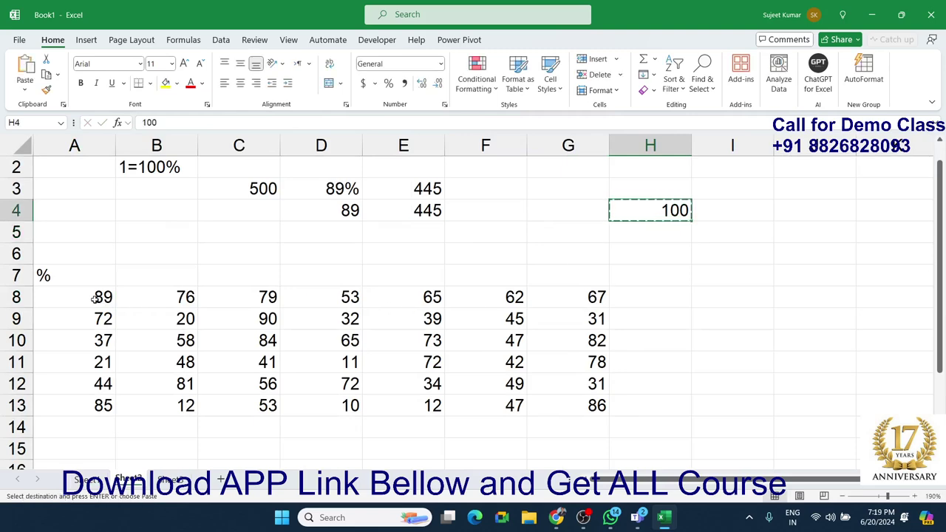
Paste Special Divide the A8:G13 marks by 100 and apply Percent Style.
mouse_move(95, 300)
mouse_down()
mouse_move(526, 389)
mouse_move(523, 399)
mouse_up()
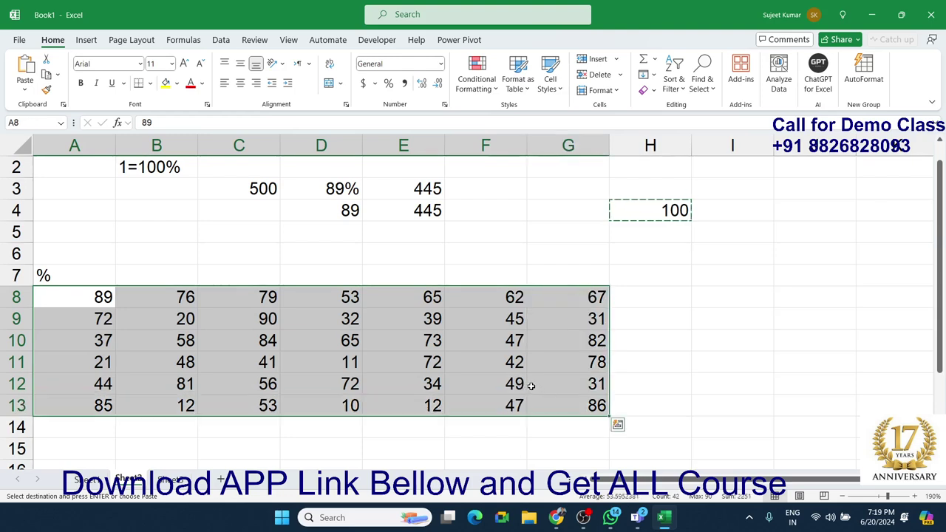
right_click(532, 388)
click(578, 175)
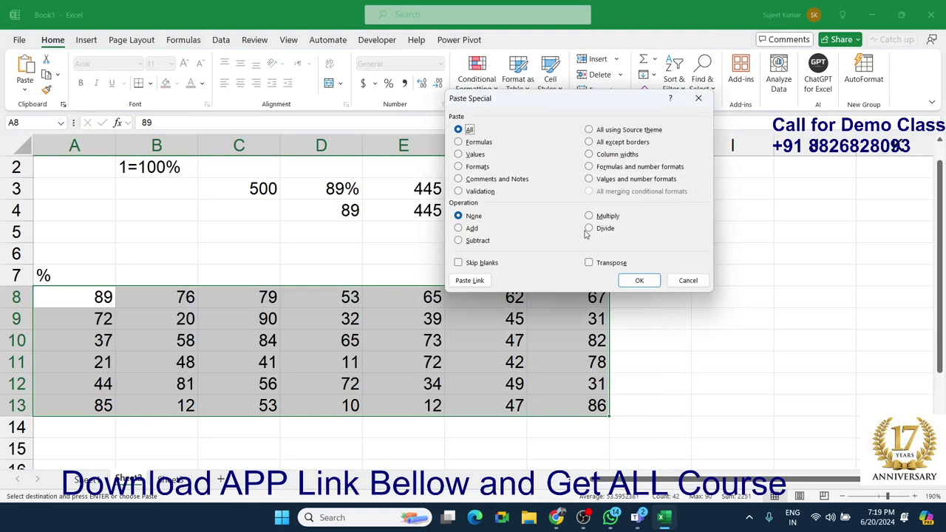
click(589, 229)
drag(553, 106, 288, 74)
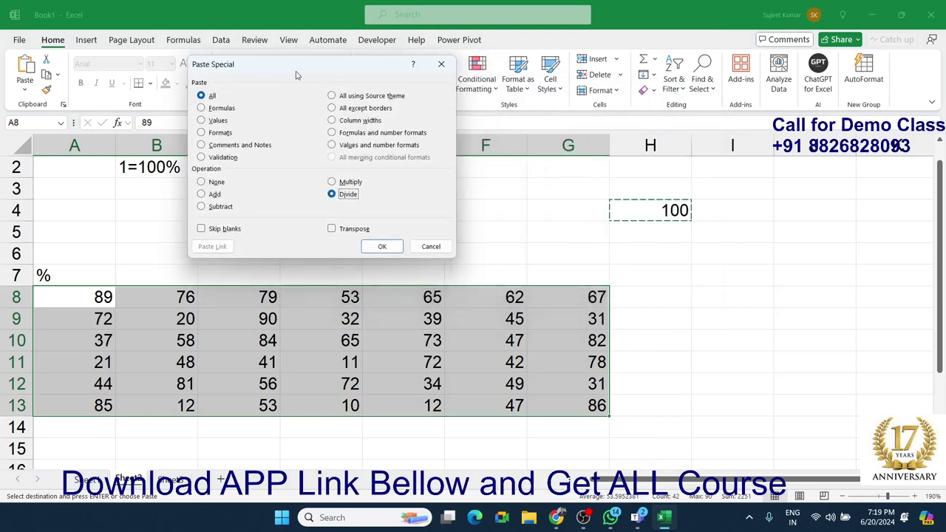
click(373, 249)
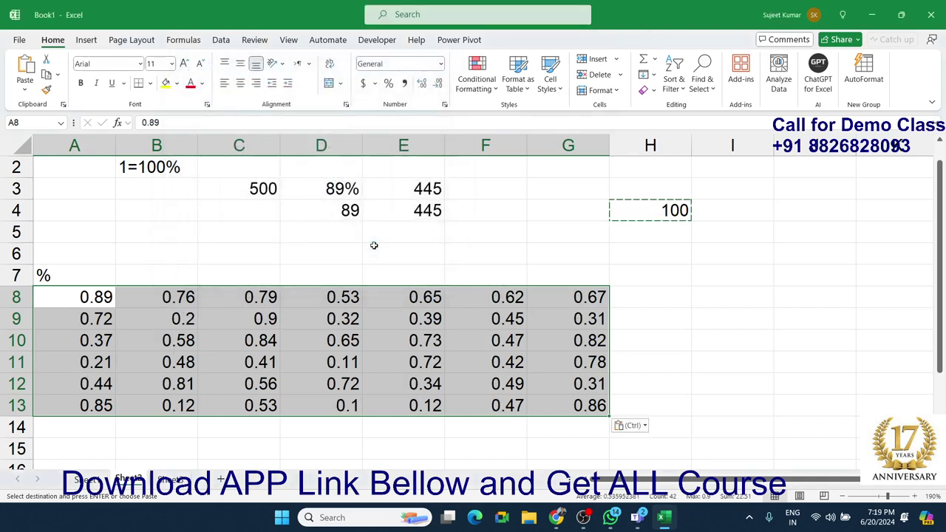
click(389, 83)
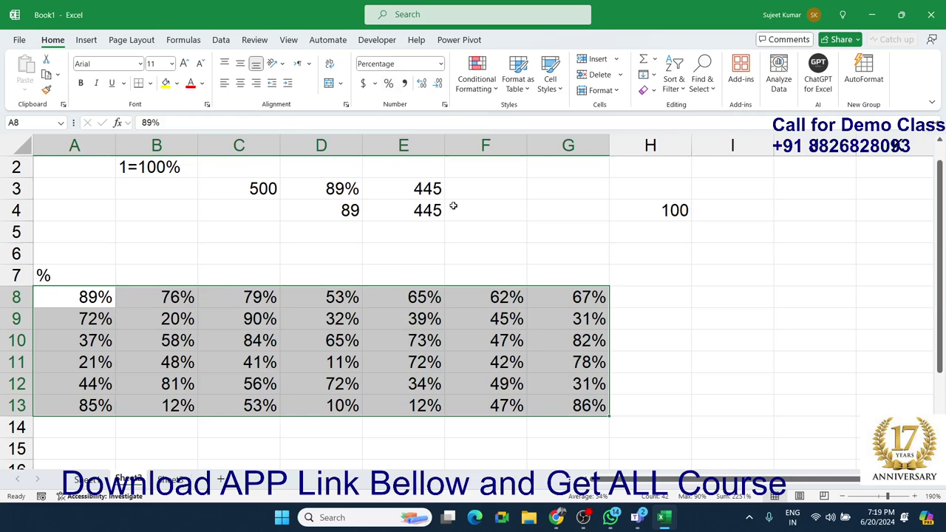
Switch to Sheet1 and then back to the Sheet2 marks table.
click(83, 480)
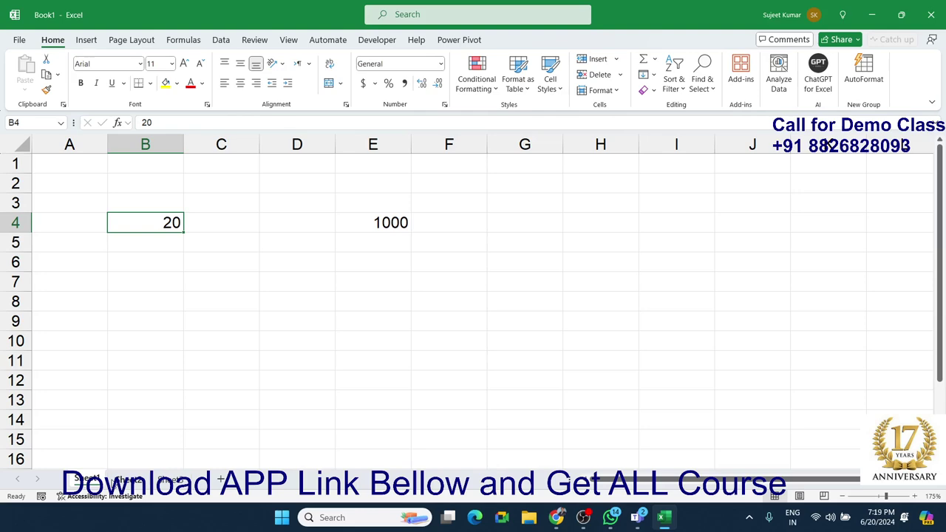
click(128, 479)
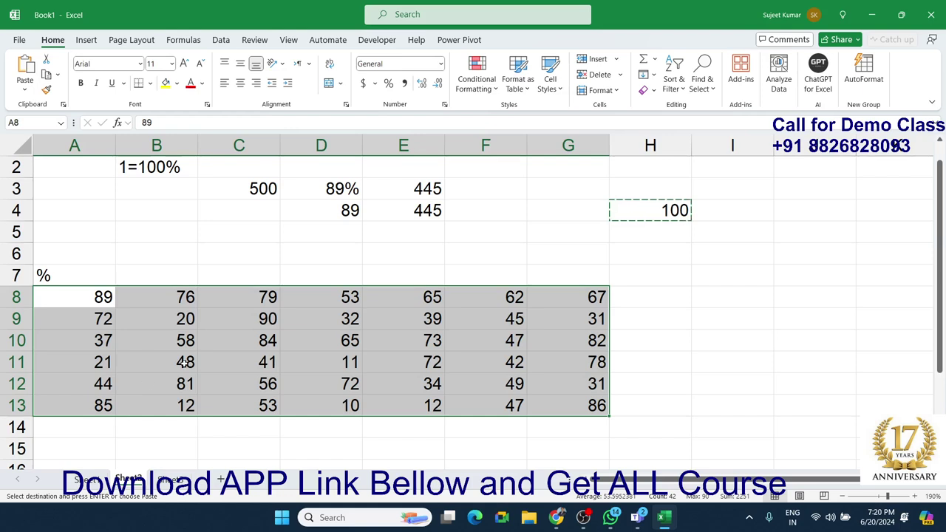
Copy the 100 from H4 again.
drag(506, 245, 569, 256)
click(570, 256)
click(655, 211)
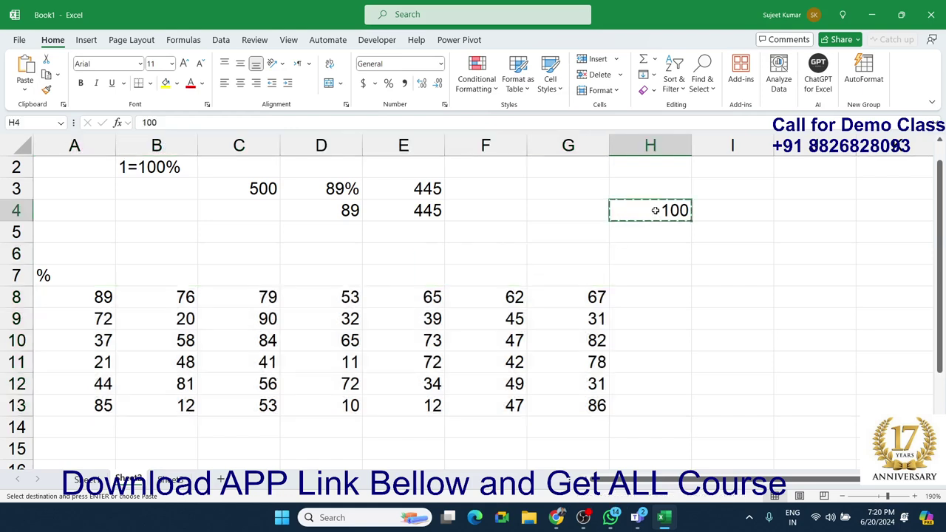
key(Escape)
click(661, 247)
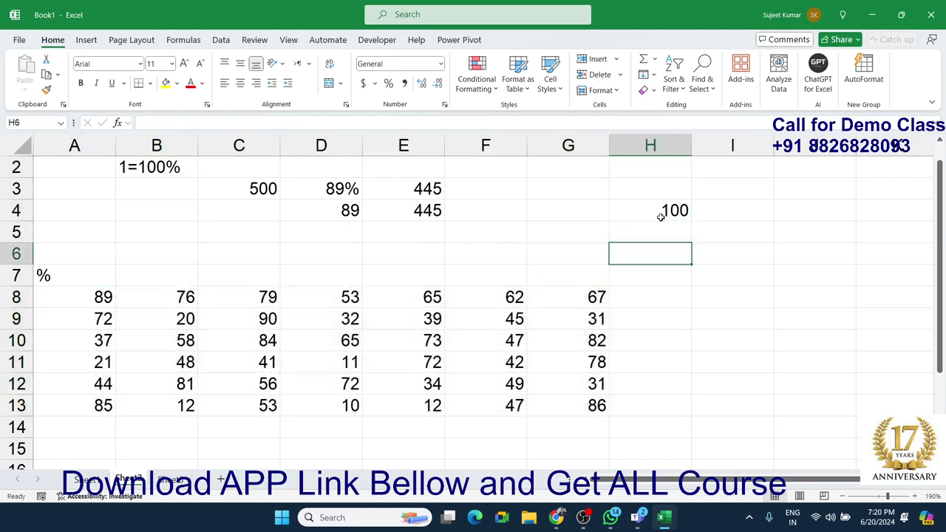
click(661, 216)
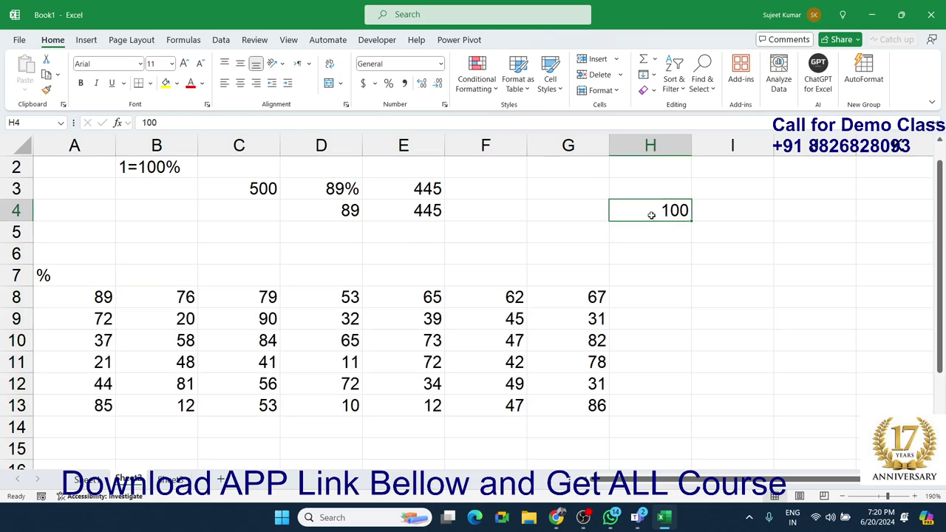
key(ctrl+c)
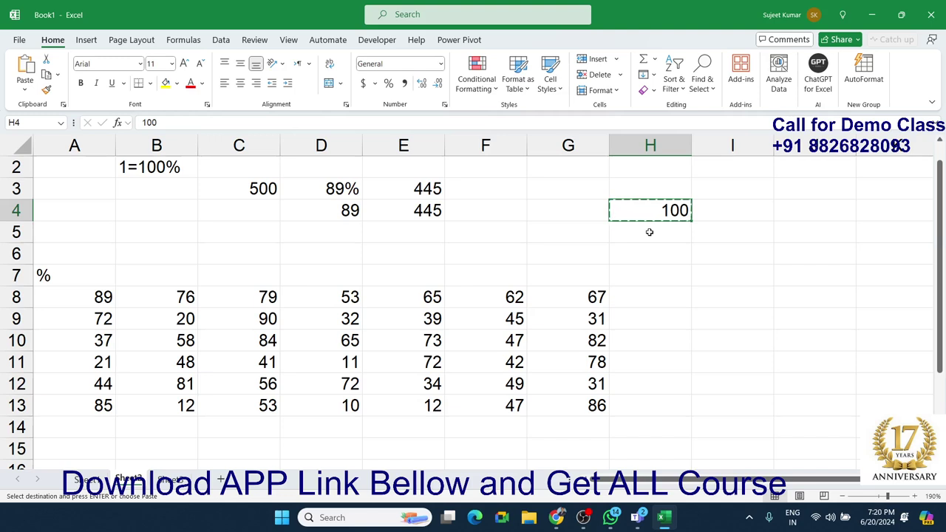
Paste Special Divide A8:G13 by 100, turning marks into decimals like 0.89.
click(156, 335)
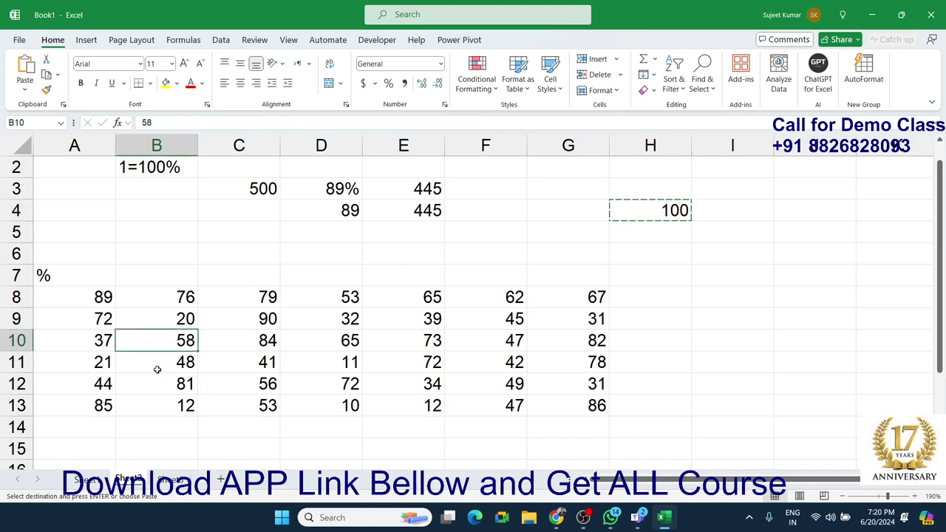
mouse_move(84, 304)
mouse_down()
mouse_move(245, 301)
mouse_move(540, 355)
mouse_move(564, 405)
mouse_up()
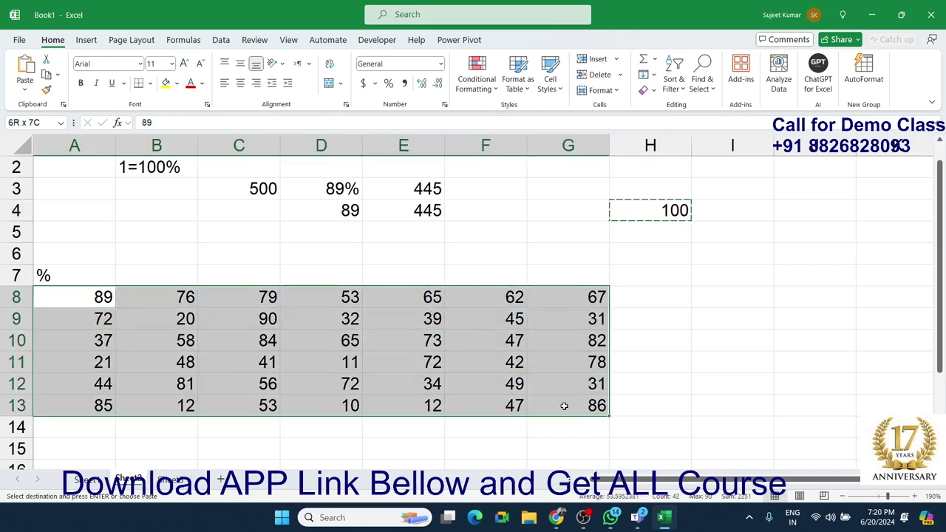
right_click(539, 375)
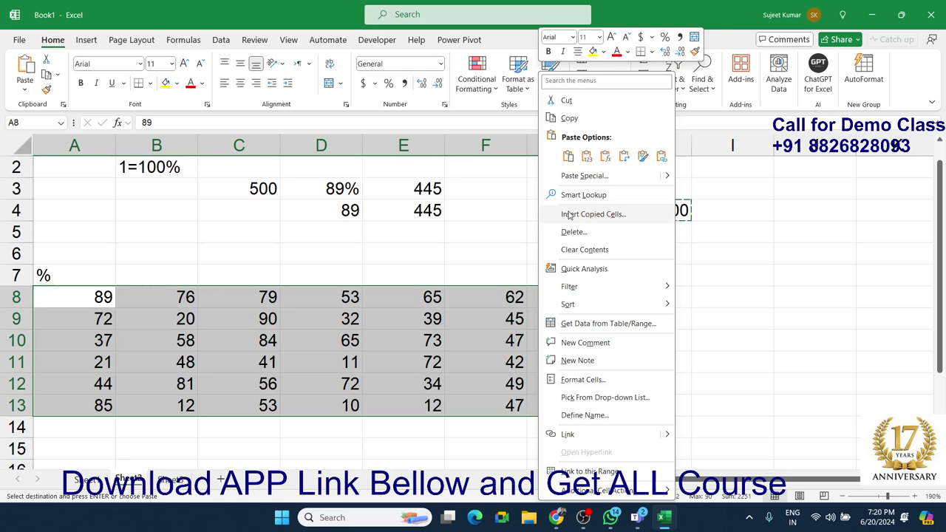
click(574, 176)
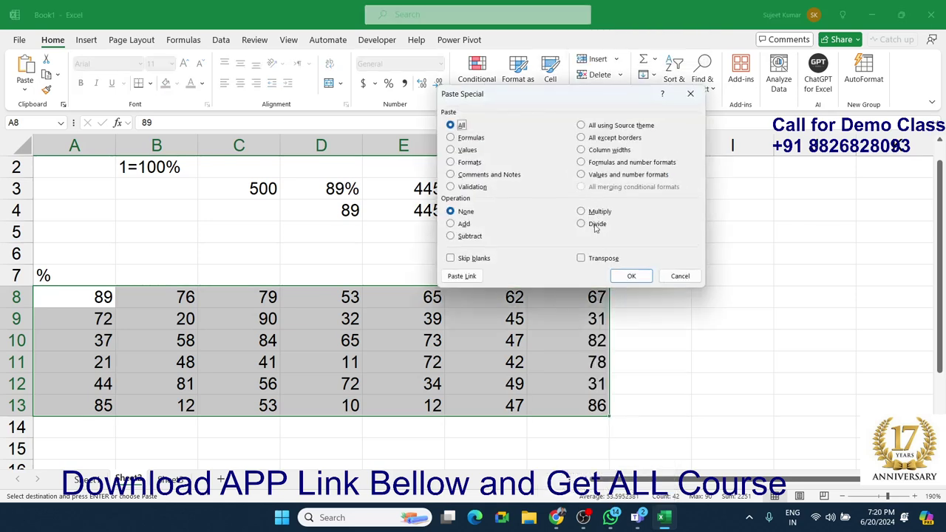
click(595, 225)
drag(548, 99, 342, 78)
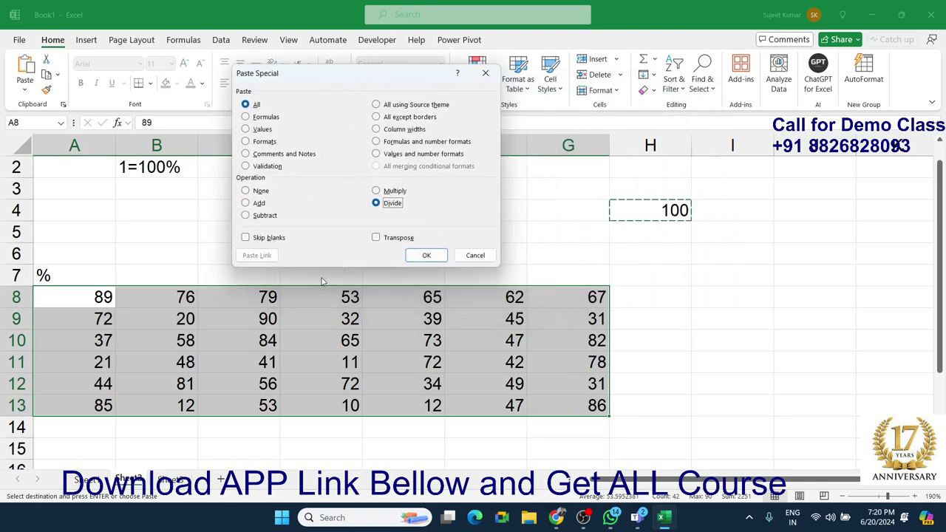
click(423, 255)
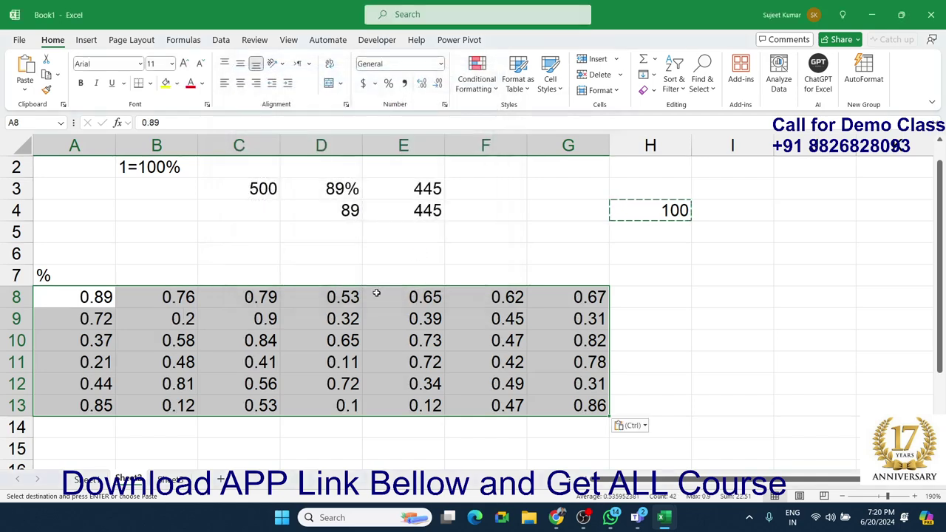
scroll(376, 293, up, 1)
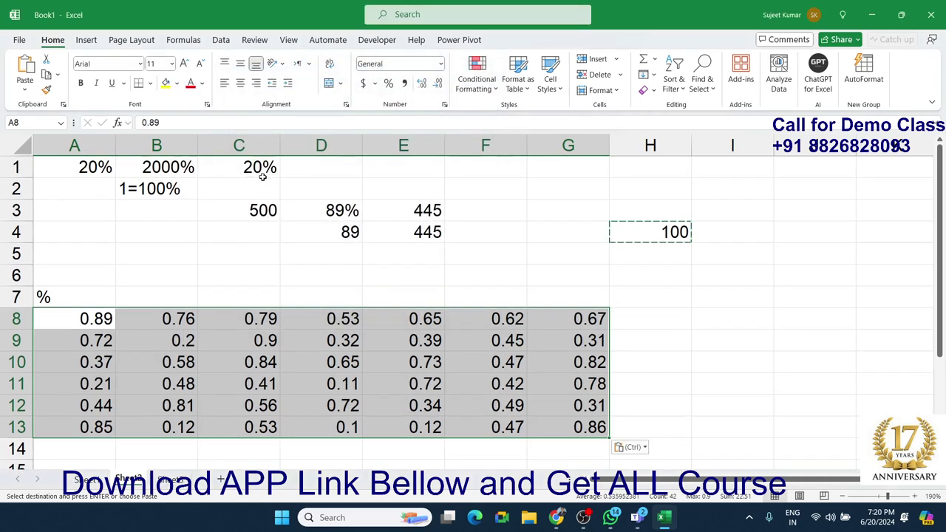
Apply Percent Style to A8:G13 so the marks read 89%, 76%, 79% and so on.
click(386, 86)
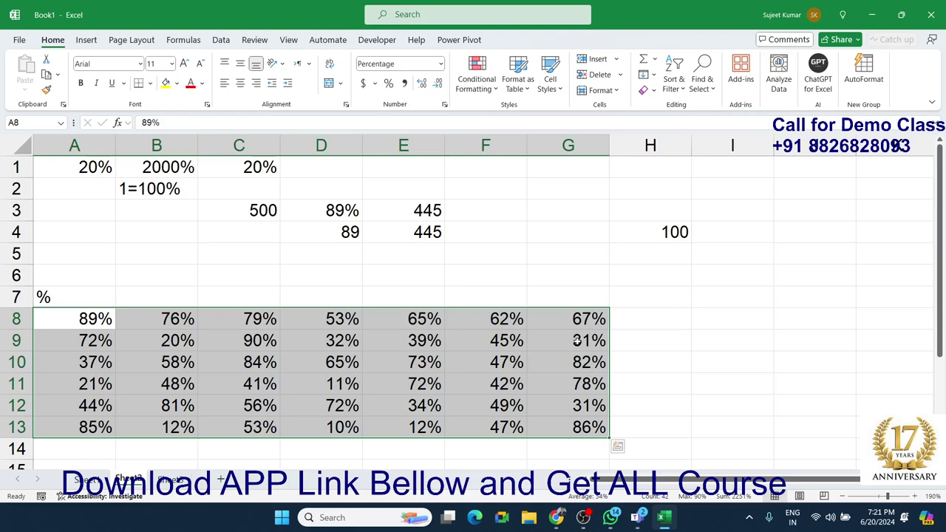
click(673, 81)
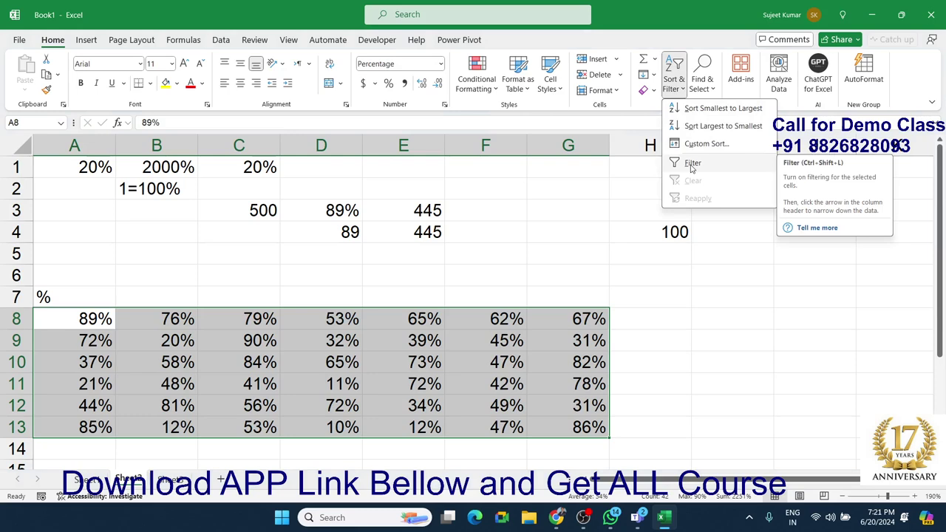
Search 'shortcut', read the 'Keyboard shortcuts in Excel' article, close it, then go to Sheet3.
click(486, 16)
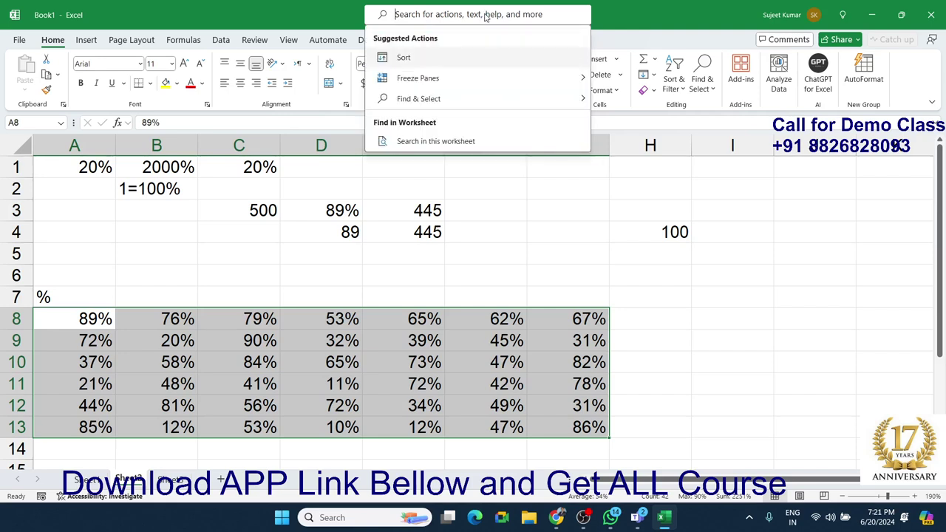
text(sho)
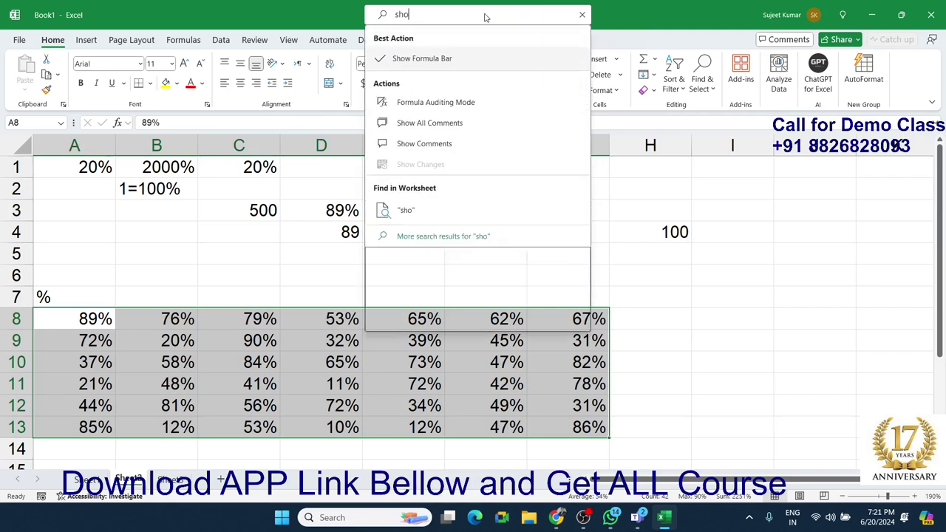
text(rt)
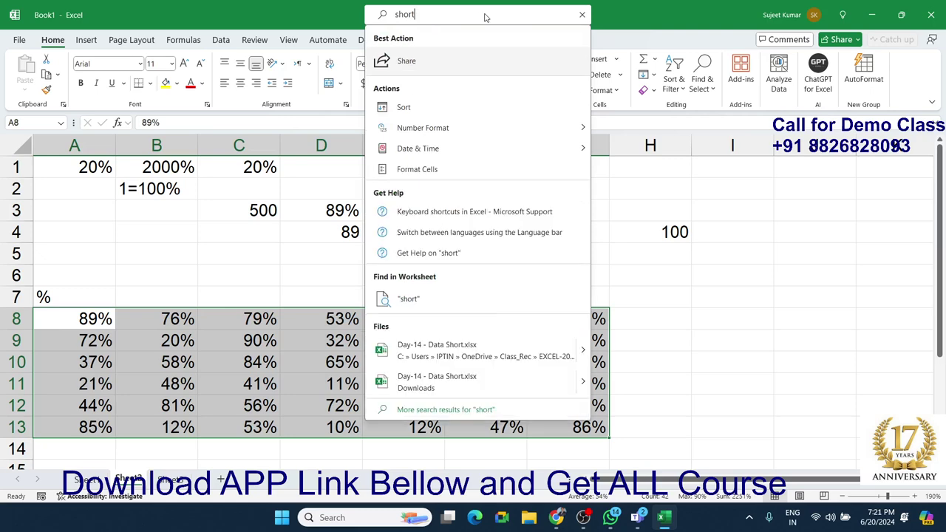
text(cut)
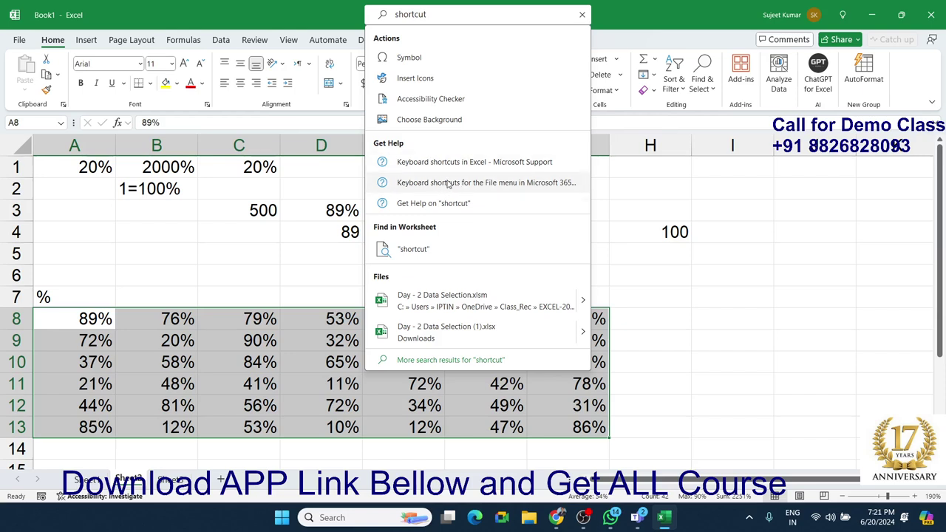
click(451, 173)
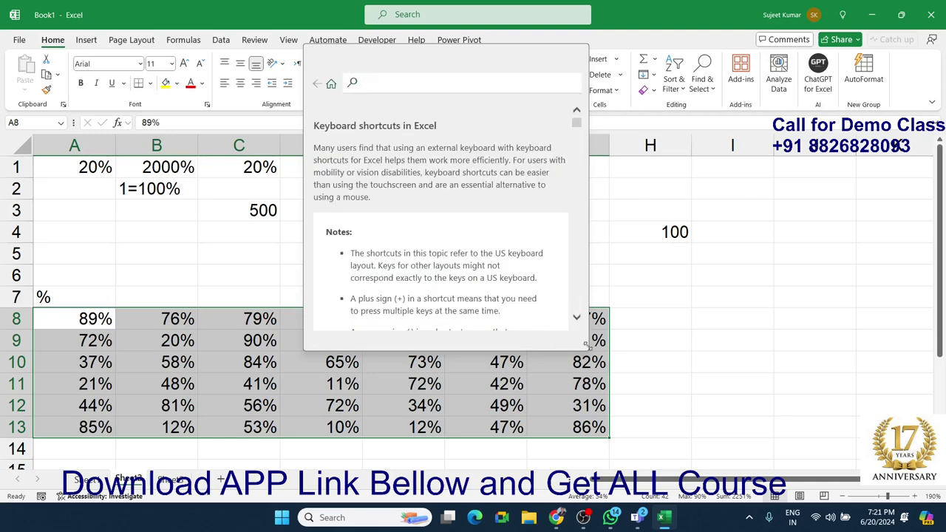
drag(588, 349, 682, 447)
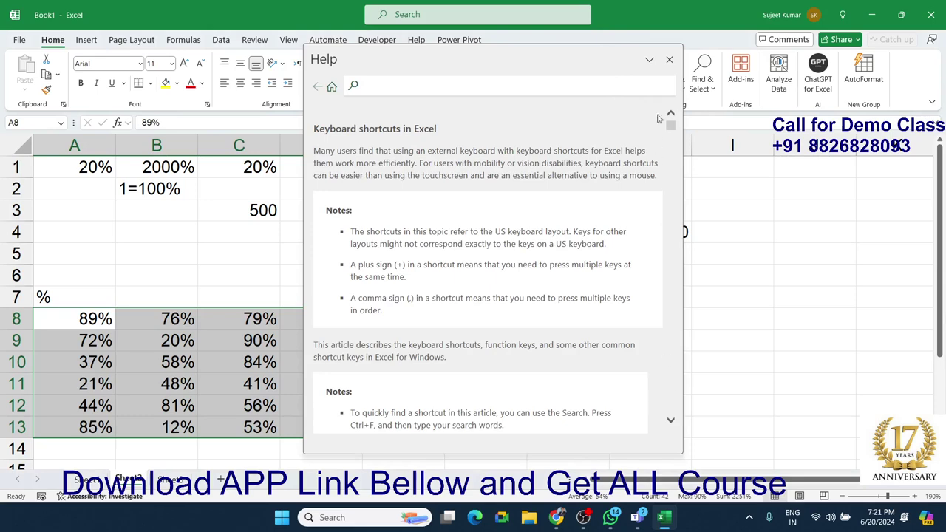
click(669, 60)
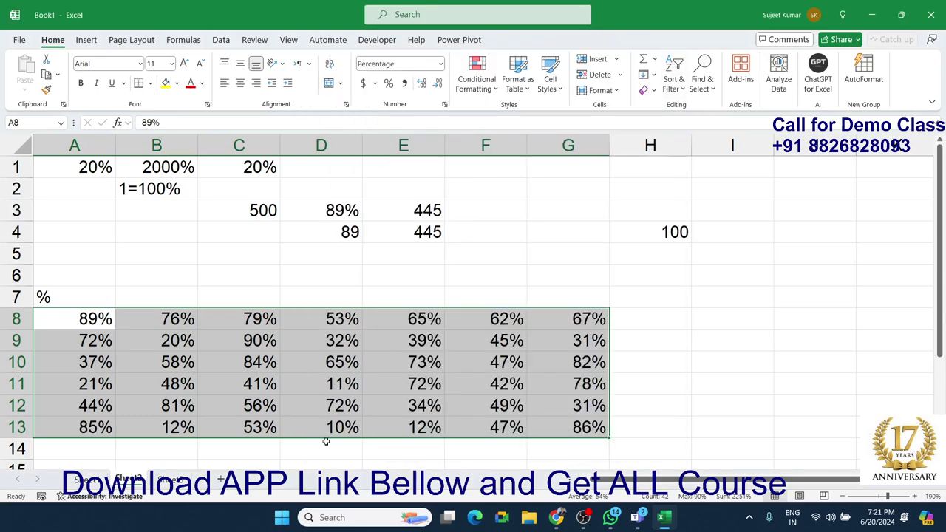
click(170, 480)
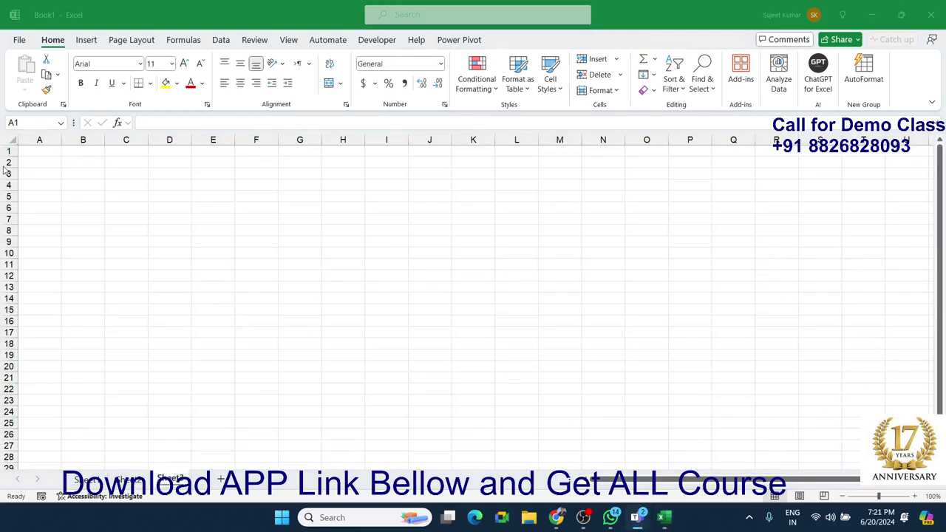
Enter the Name header in A1 and fill the names from A2 down to A9.
click(42, 153)
scroll(51, 177, down, 1)
scroll(51, 178, up, 1)
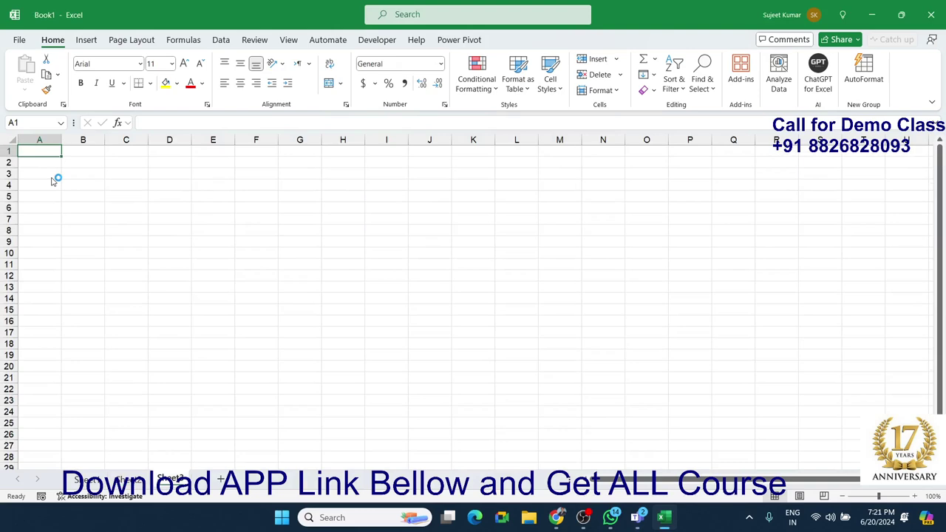
text(=)
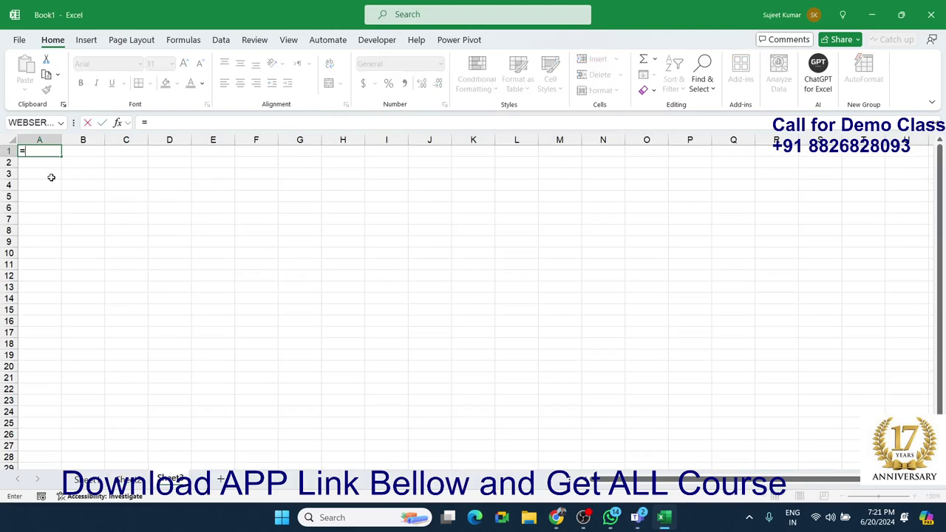
key(BackSpace)
text(N)
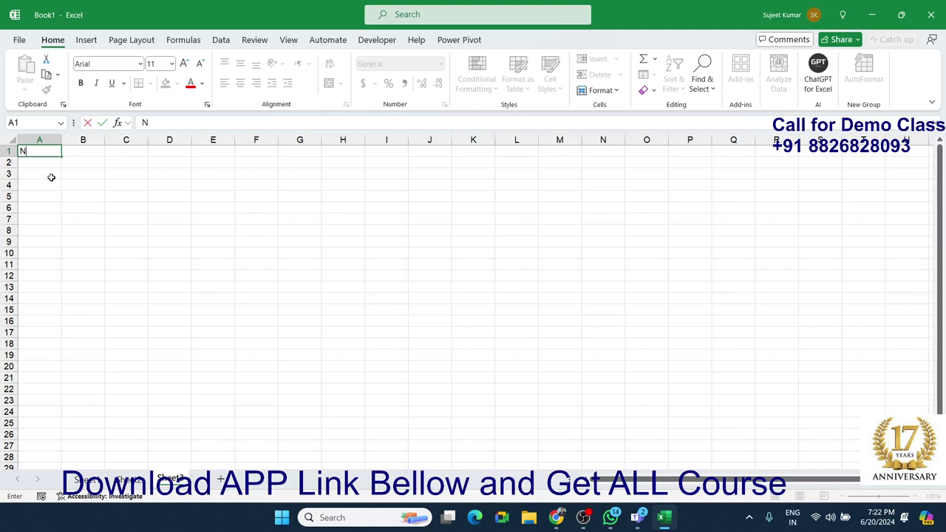
text(ame)
key(Return)
text(Puja)
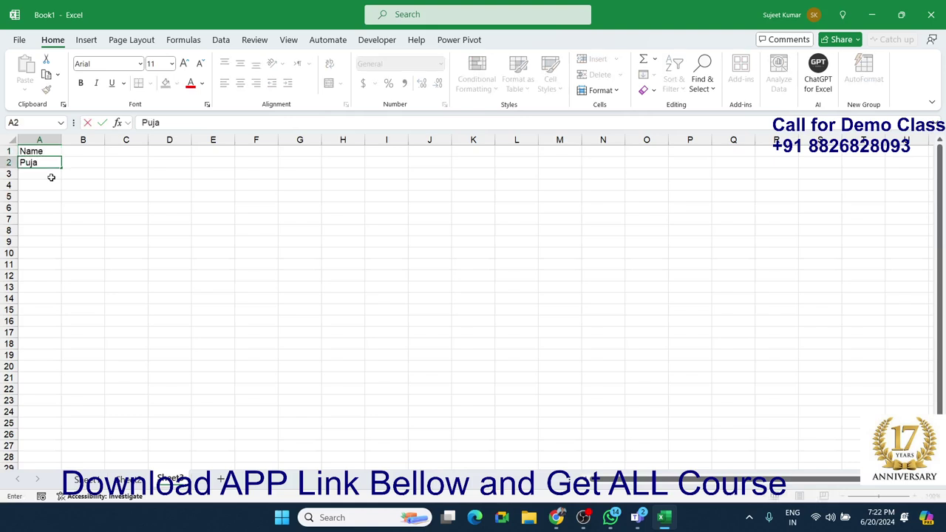
click(30, 185)
click(50, 163)
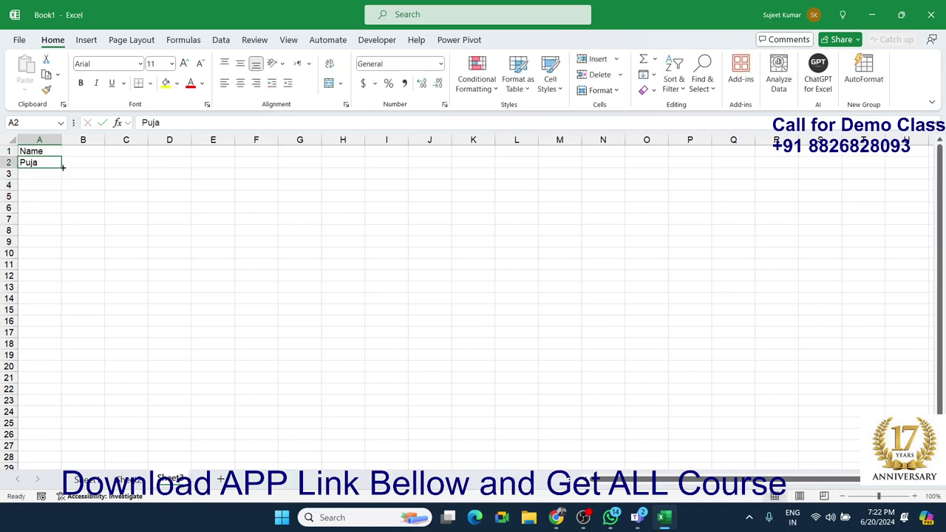
drag(62, 168, 65, 247)
Put JAN in B1 and fill the month headers across to DEC in M1.
click(81, 155)
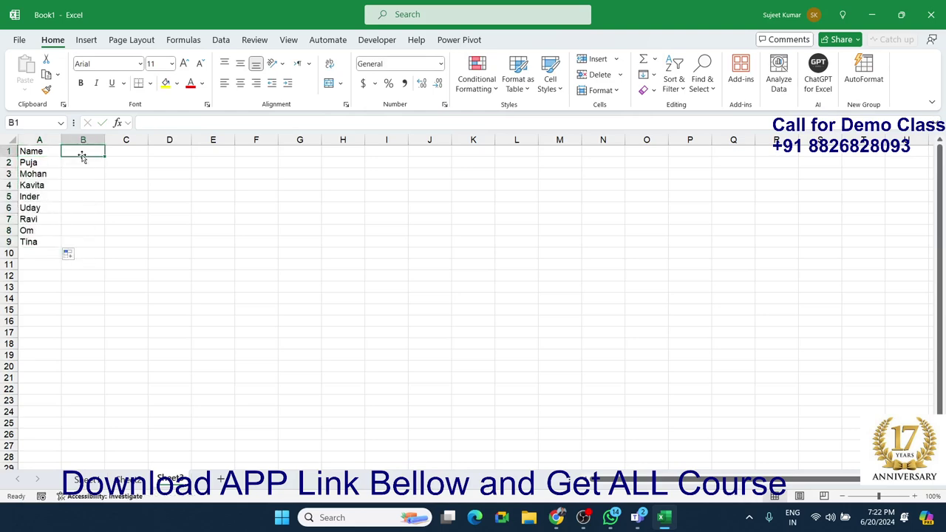
text(JAN)
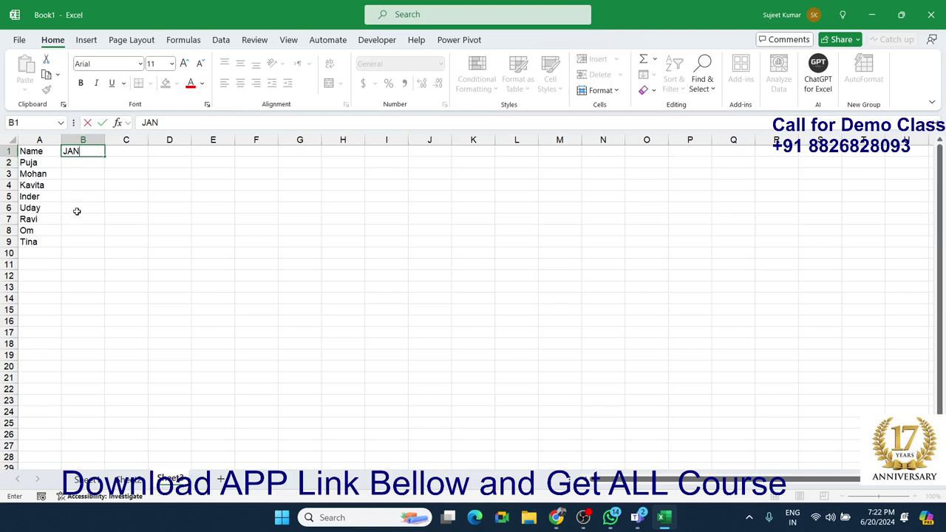
click(88, 166)
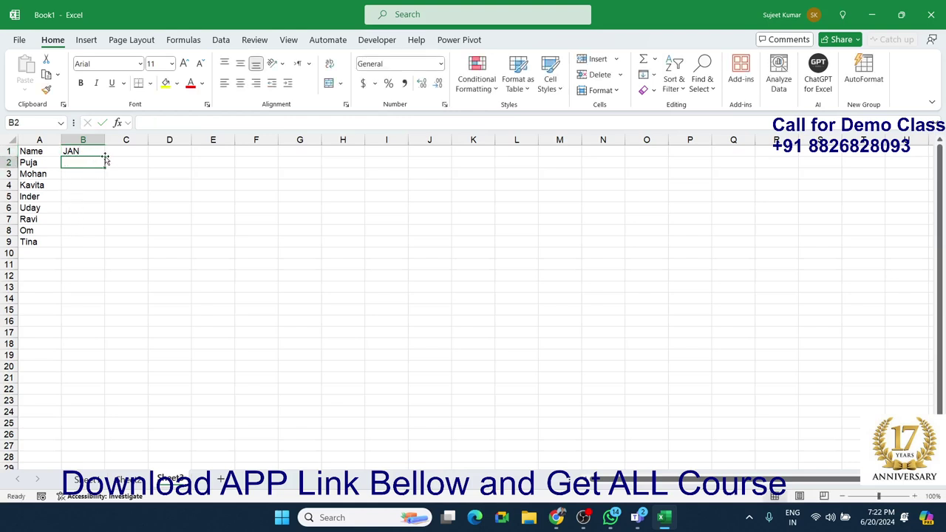
click(89, 152)
mouse_move(104, 156)
mouse_down()
mouse_move(408, 185)
mouse_move(597, 178)
mouse_move(591, 169)
mouse_up()
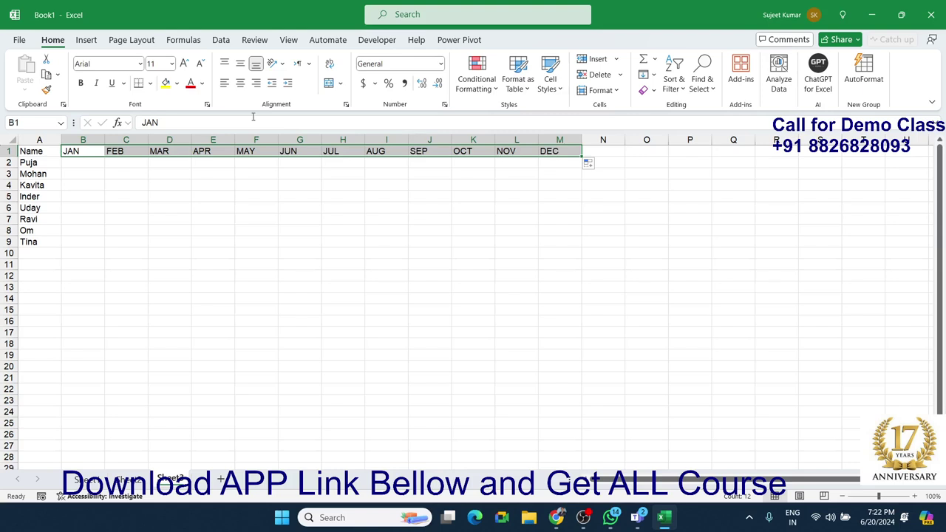
Enter the formula =RANDBETWEEN(10,90) in B2.
click(93, 162)
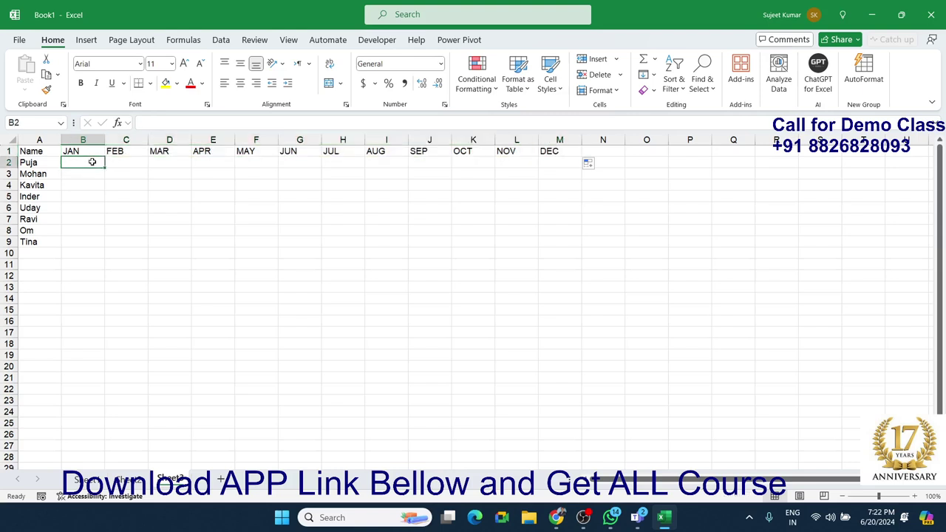
text(=ra)
key(Down)
key(Down)
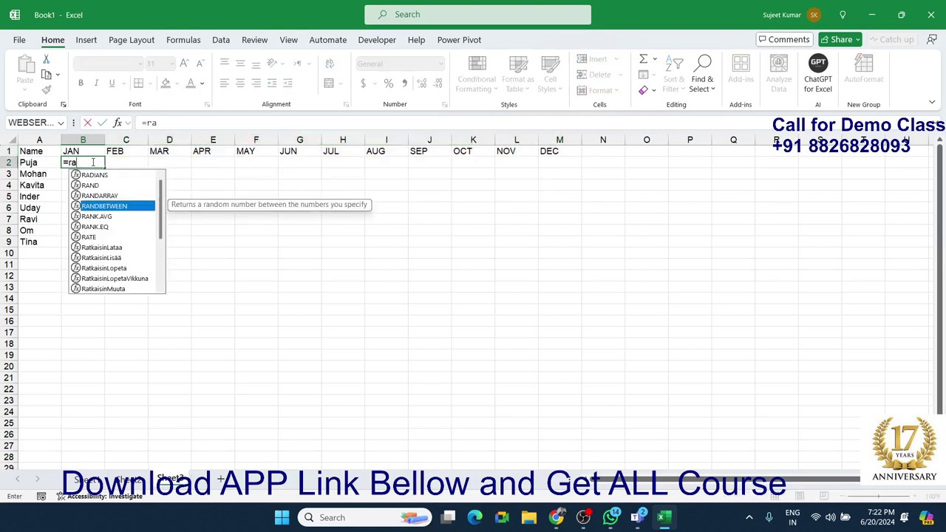
key(Escape)
key(BackSpace)
key(Down)
key(Down)
key(Down)
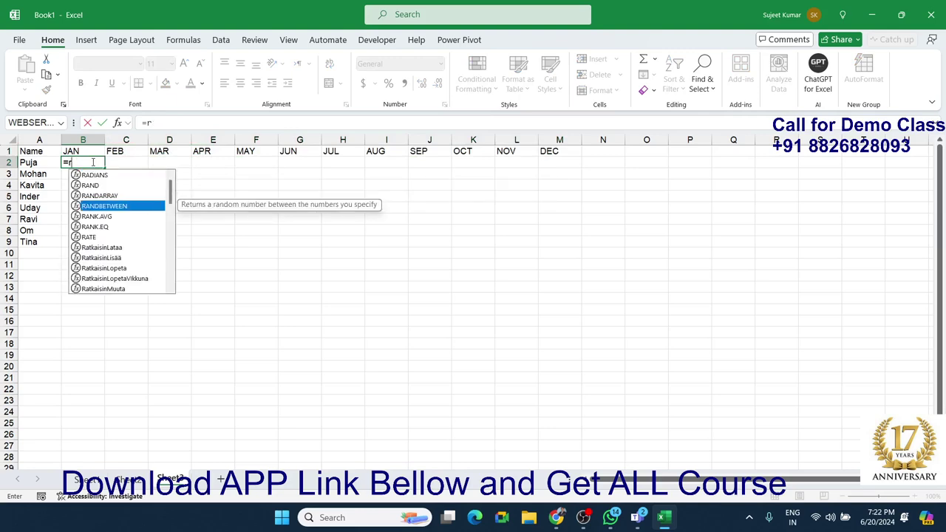
key(Escape)
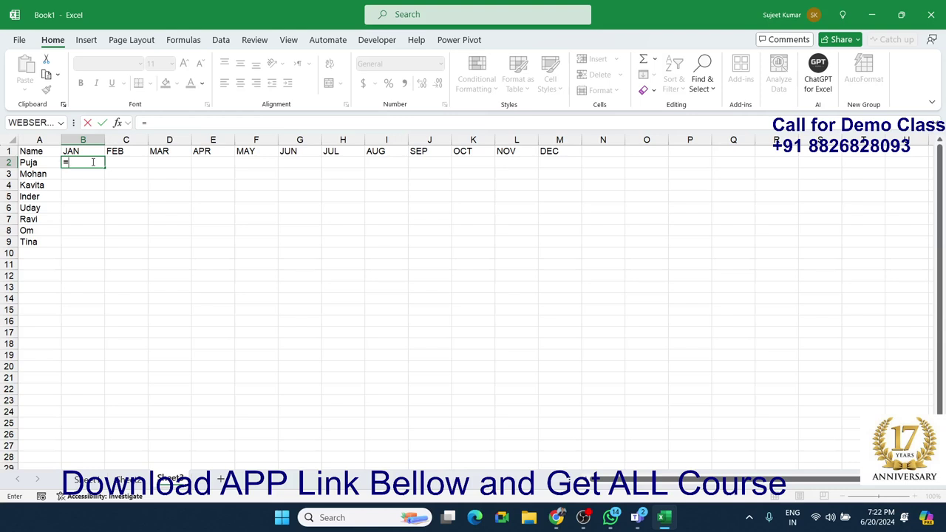
text(ra)
key(Down)
key(Down)
key(Down)
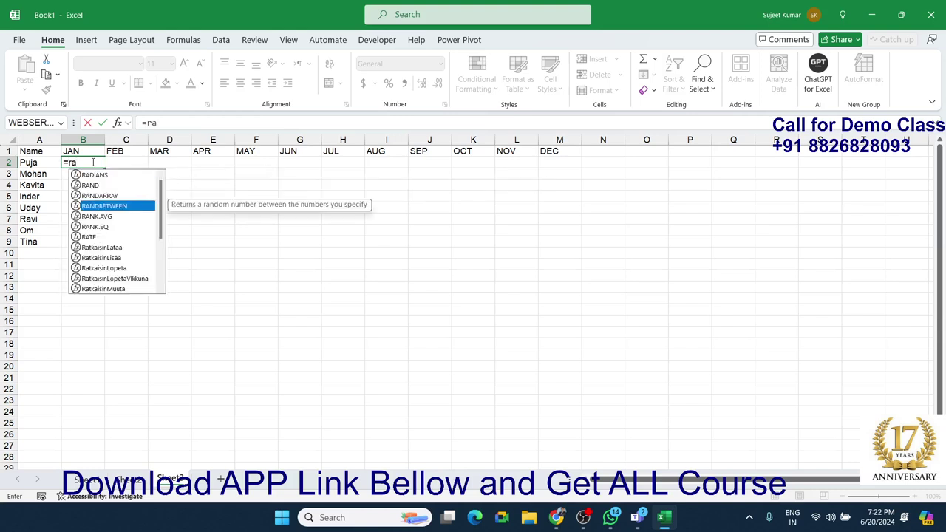
key(Tab)
text(10,)
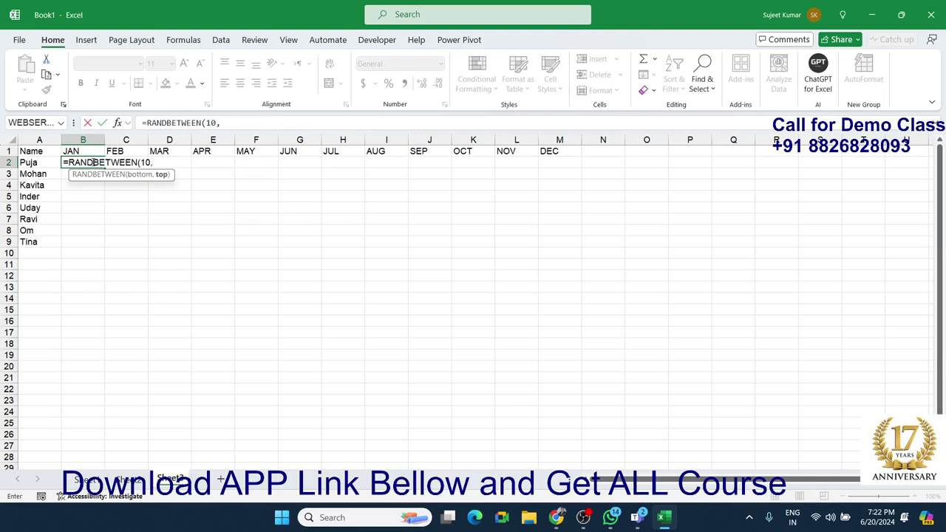
text(90)
key(Return)
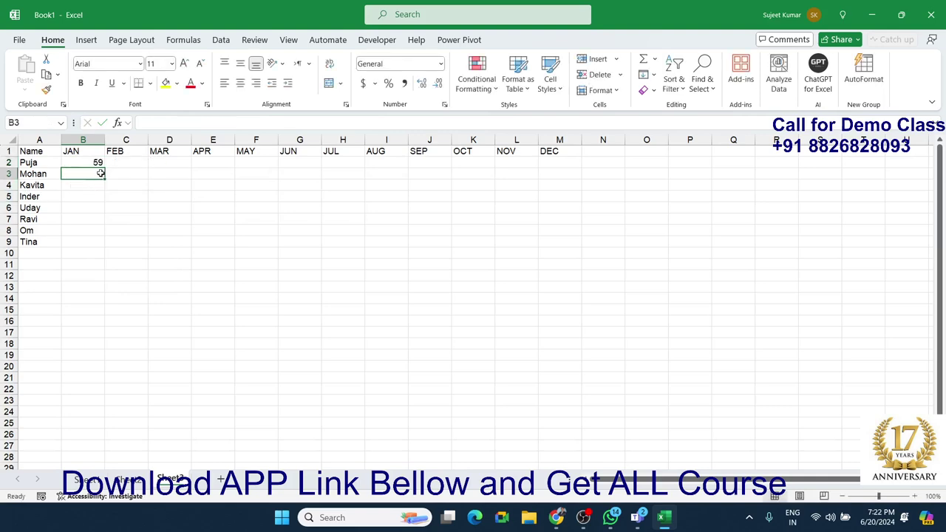
Fill the formula over B2:M9 and paste the marks back as fixed values.
mouse_move(99, 164)
mouse_down()
mouse_move(584, 239)
mouse_move(564, 239)
mouse_up()
key(ctrl+r)
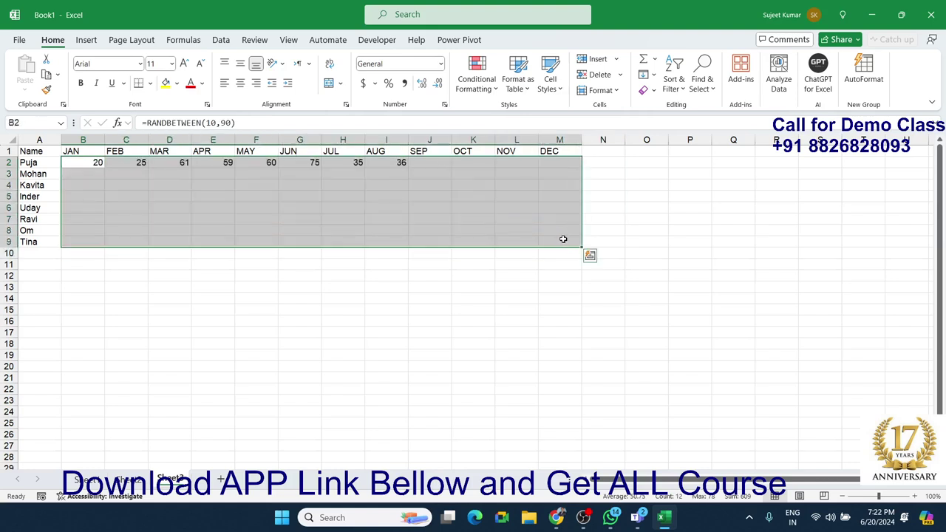
key(ctrl+d)
key(ctrl+c)
click(26, 91)
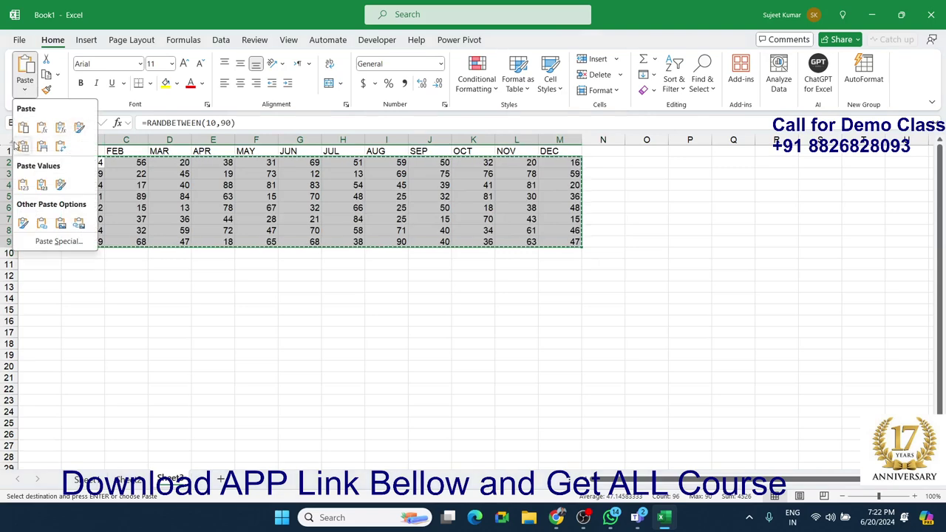
click(22, 189)
click(122, 185)
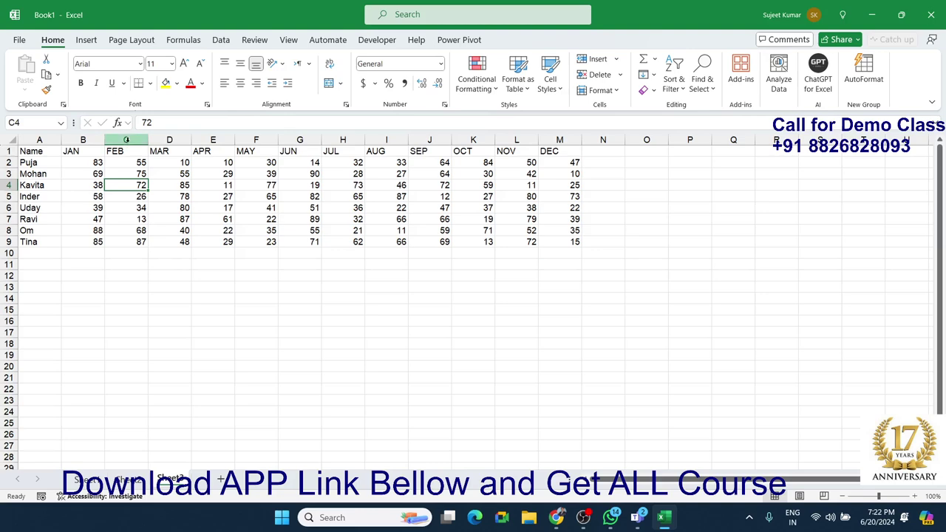
Insert a blank column after JAN with a % header and =B2/70 in C2.
click(126, 140)
key(ctrl+shift+plus)
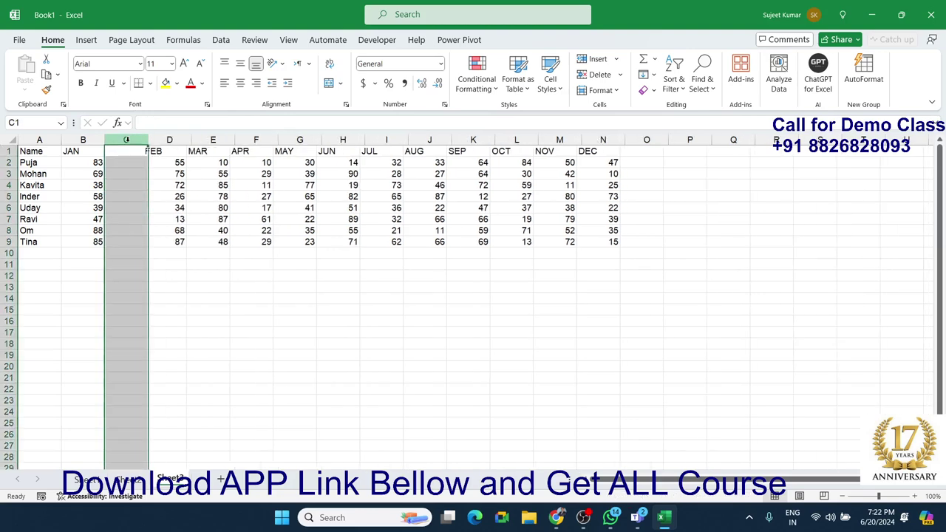
click(130, 151)
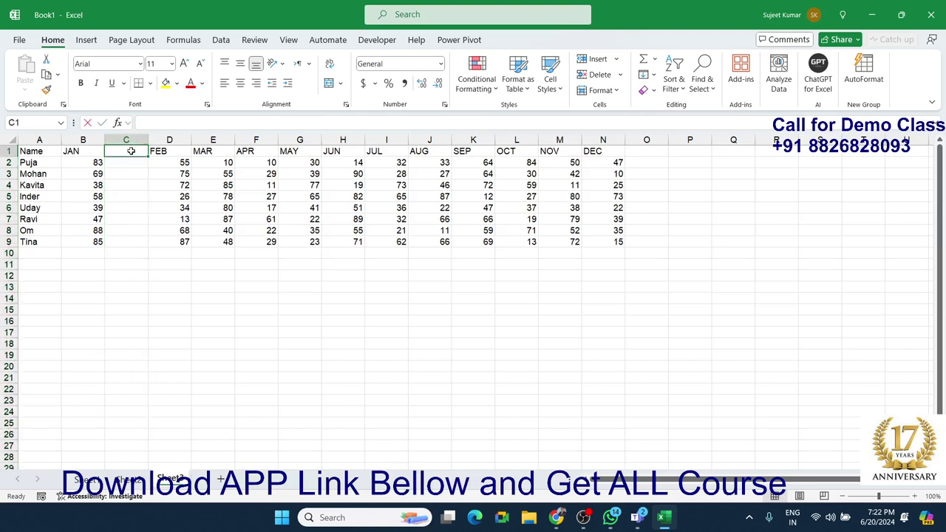
text(%)
key(Return)
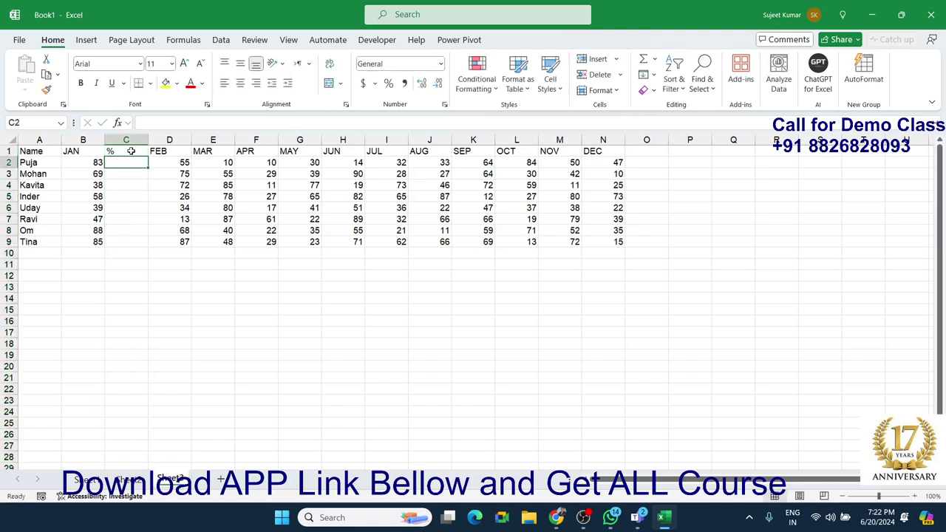
text(=)
key(Left)
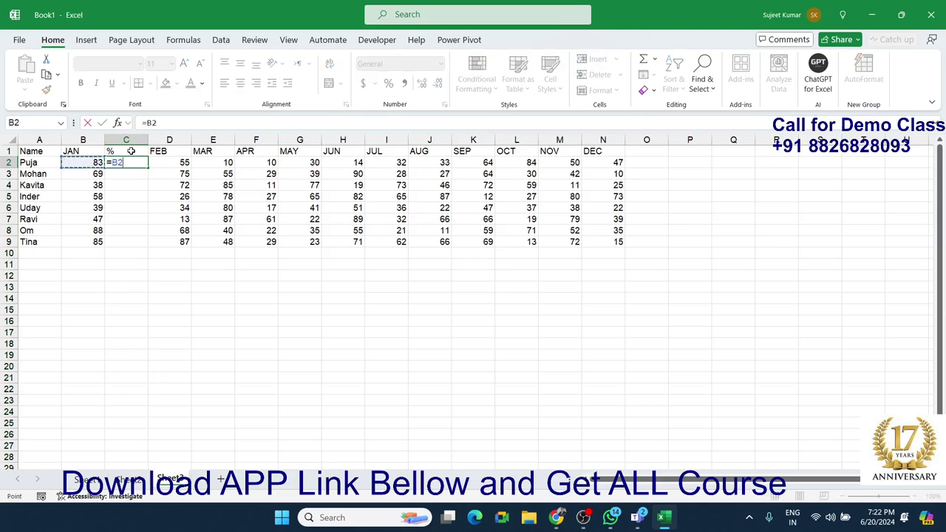
text(/7)
text(0)
key(Return)
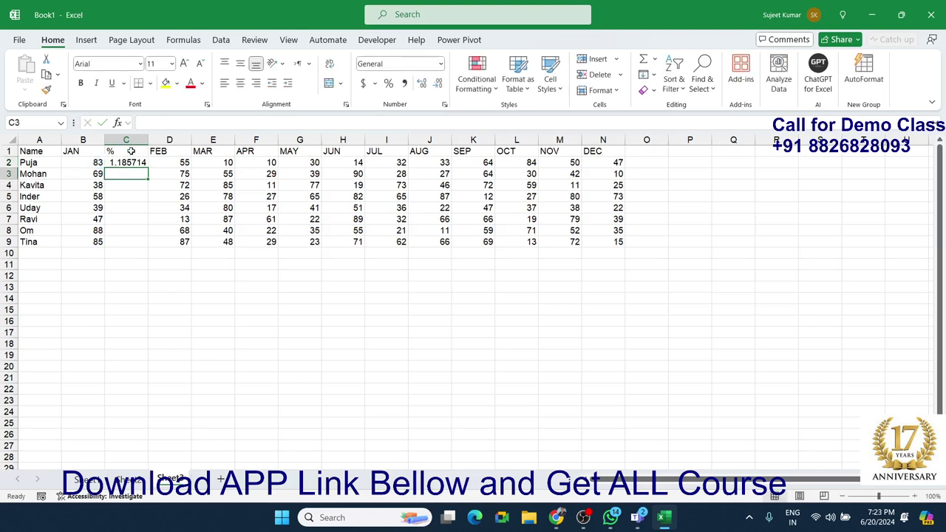
Fill =B2/70 down column C as percentages, then undo the percentage work.
click(131, 162)
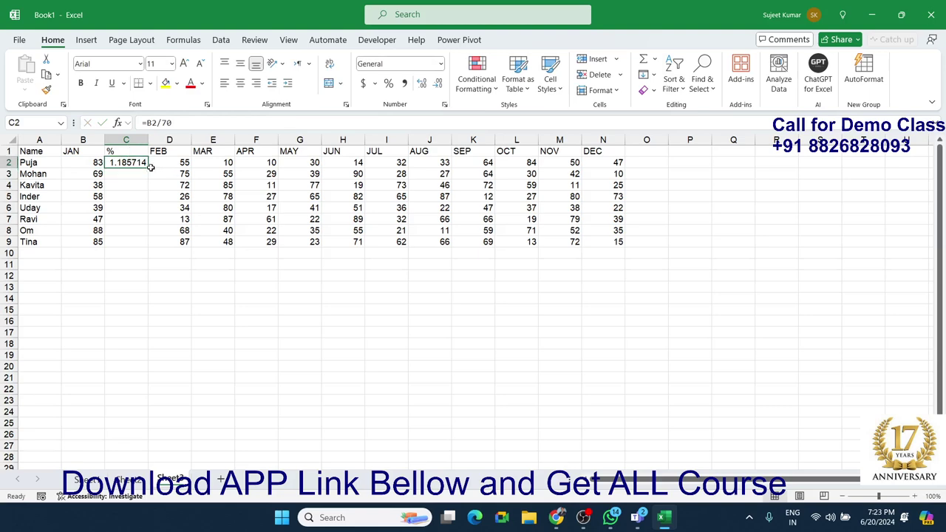
drag(148, 167, 141, 247)
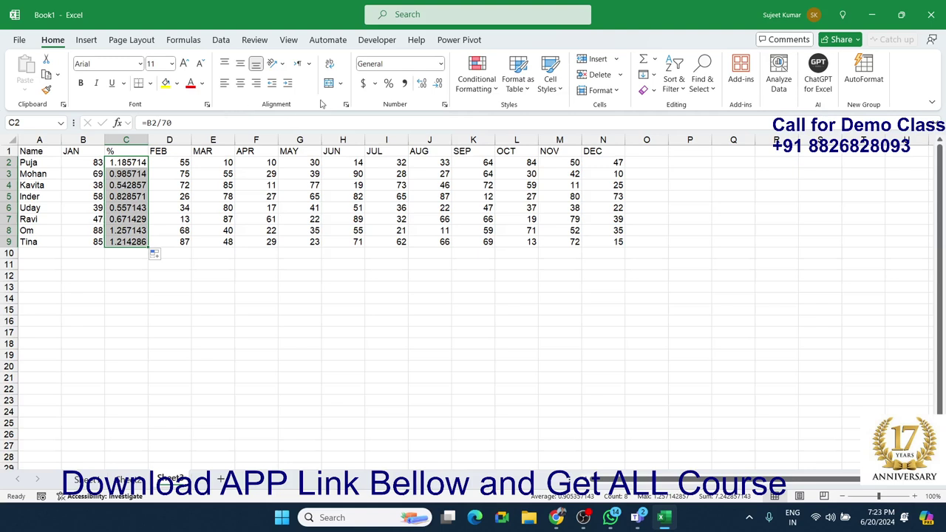
click(388, 85)
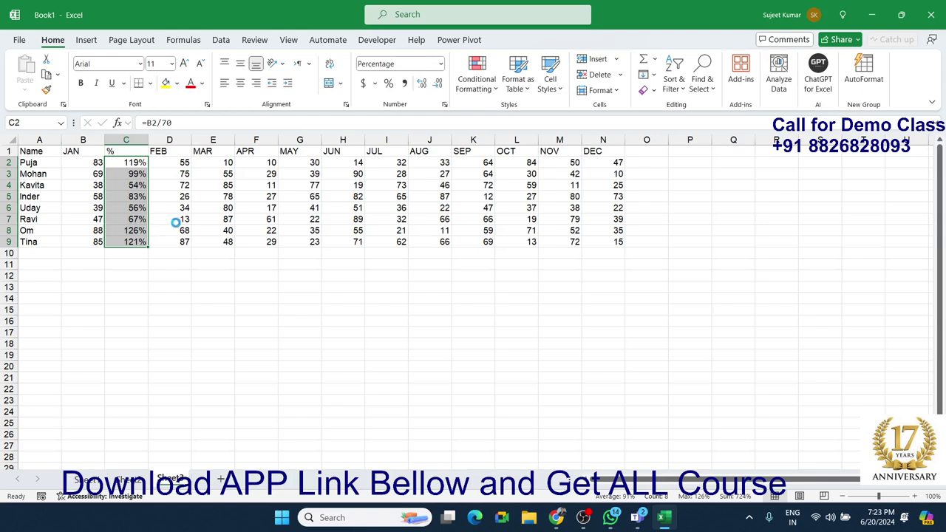
key(ctrl+z)
key(ctrl+z)
key(ctrl+z)
key(ctrl+z)
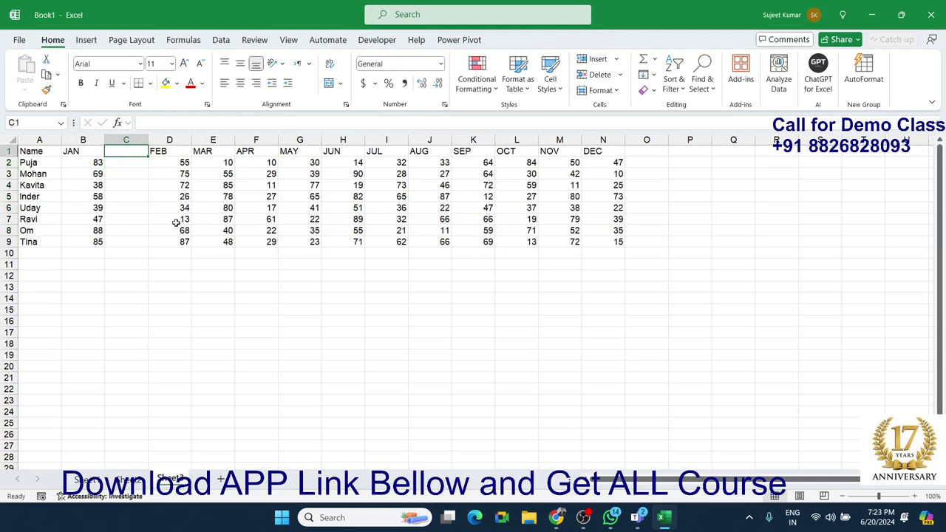
key(ctrl+z)
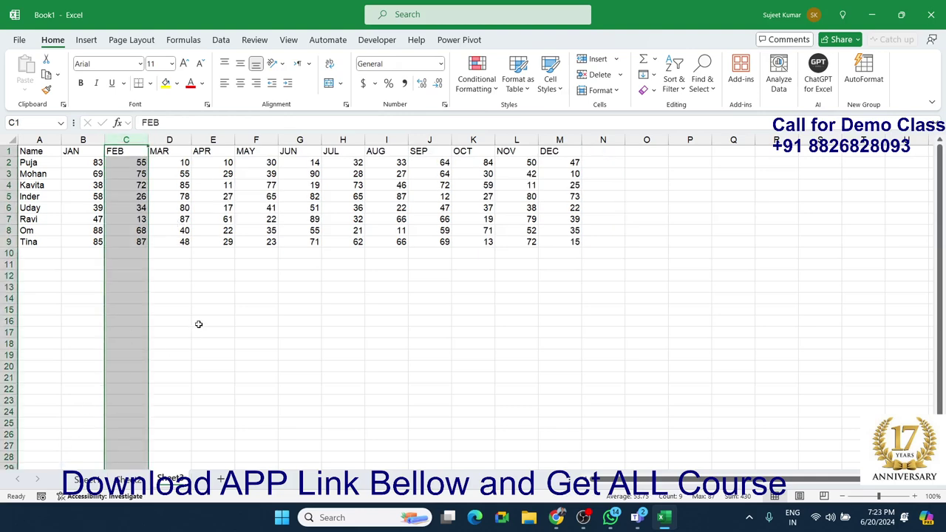
Deselect the removed column by clicking an empty cell.
click(196, 323)
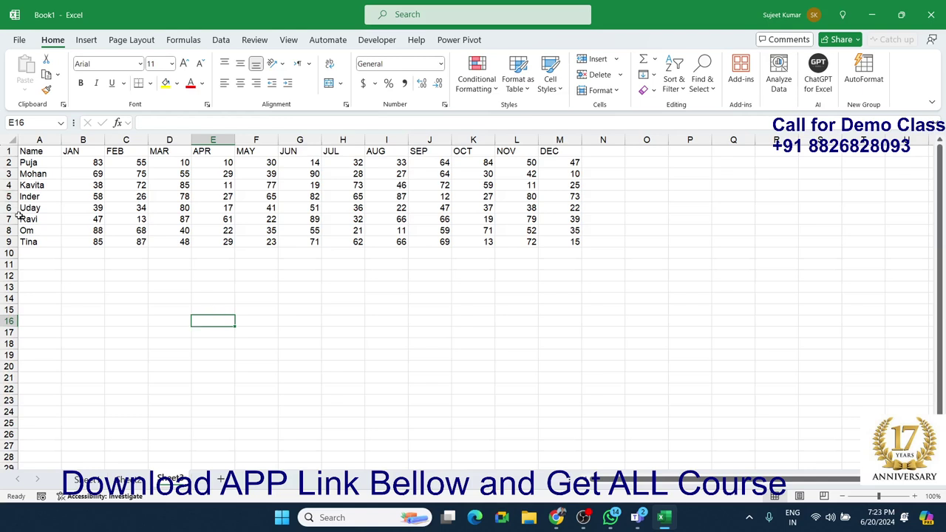
Insert a row above the headers, number B1:M1 from 1 to 12, and copy it.
click(6, 150)
key(ctrl+shift+plus)
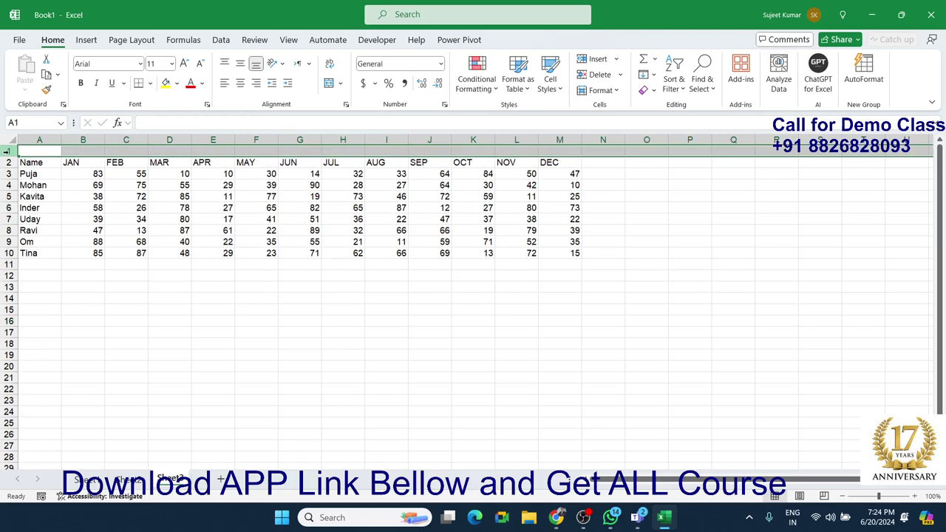
key(Right)
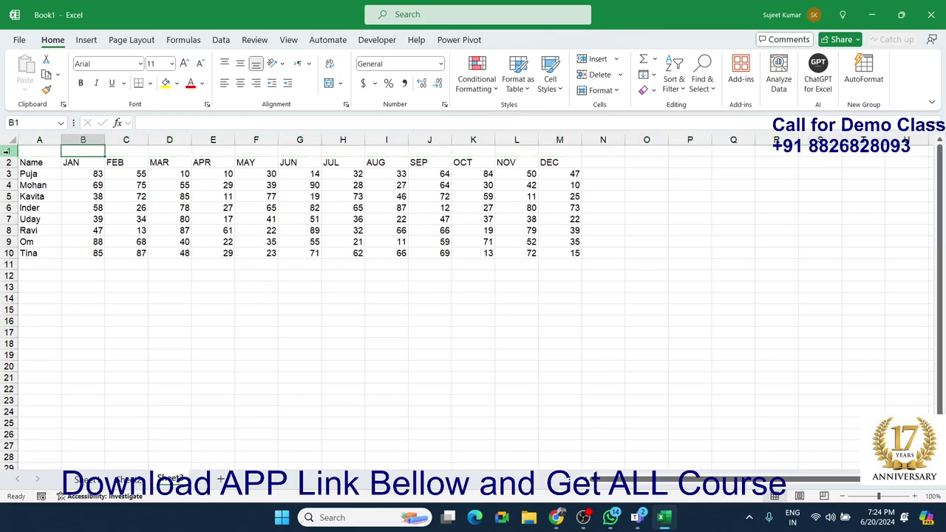
text(1)
key(Tab)
text(2)
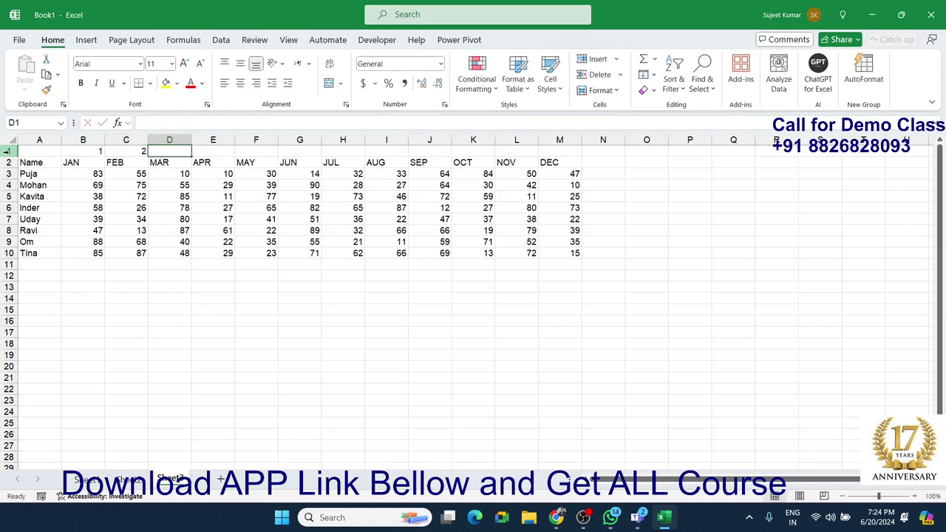
drag(85, 151, 129, 151)
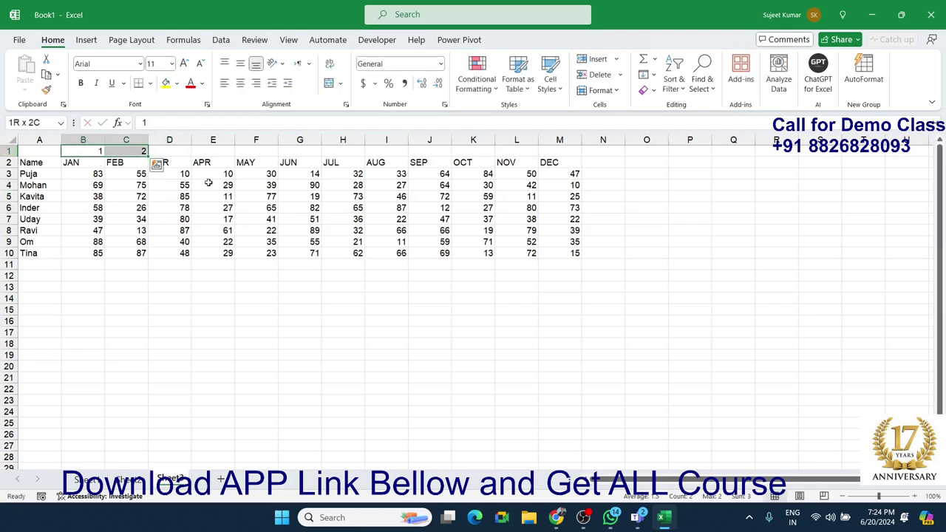
drag(147, 155, 569, 161)
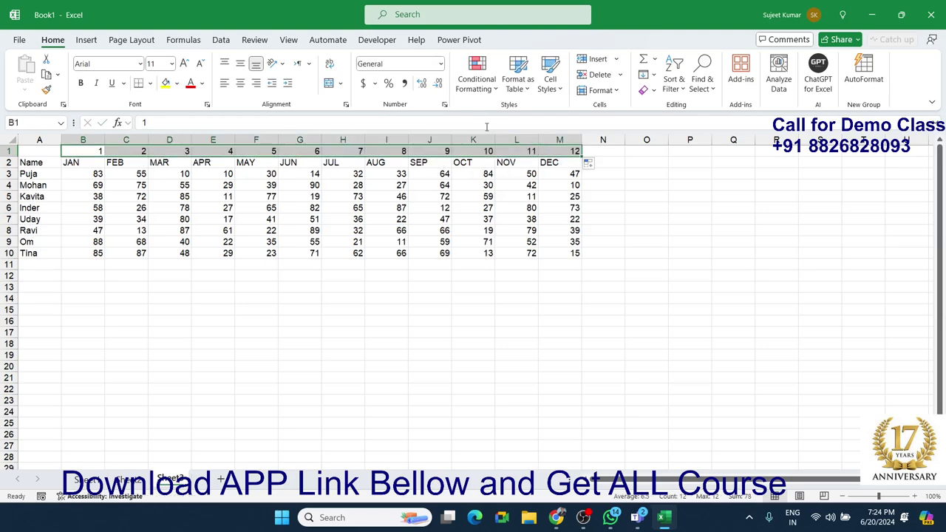
key(ctrl+c)
click(612, 151)
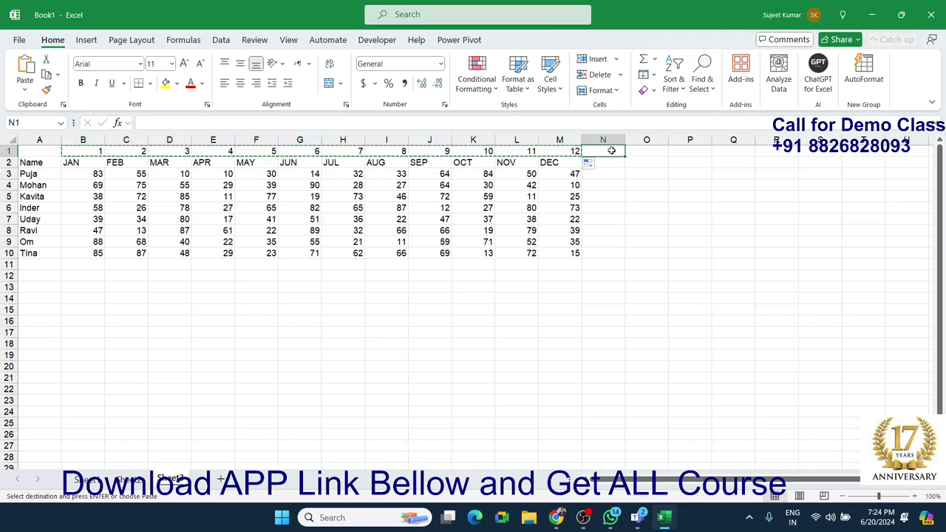
Paste the 1 to 12 numbering at N1 and fill % headers across N2:Y2.
key(ctrl+shift+Right)
key(ctrl+v)
click(592, 163)
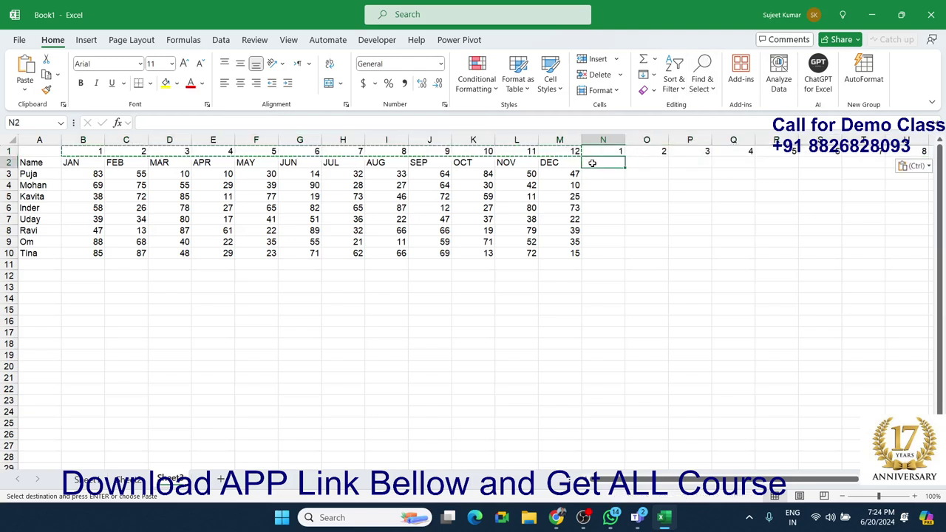
text(%)
key(shift+Right)
key(shift+Right)
key(shift+Right)
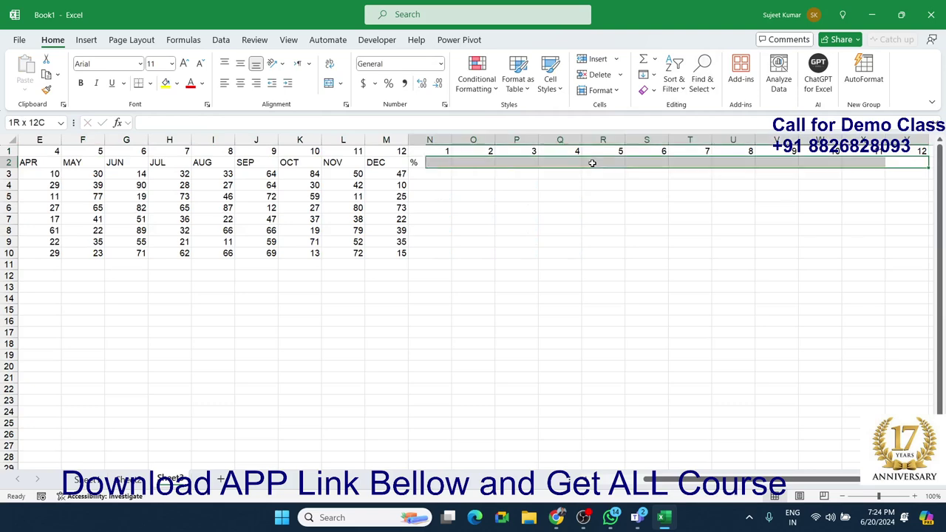
key(ctrl+r)
Select the data range B1:Y10.
key(Home)
key(Up)
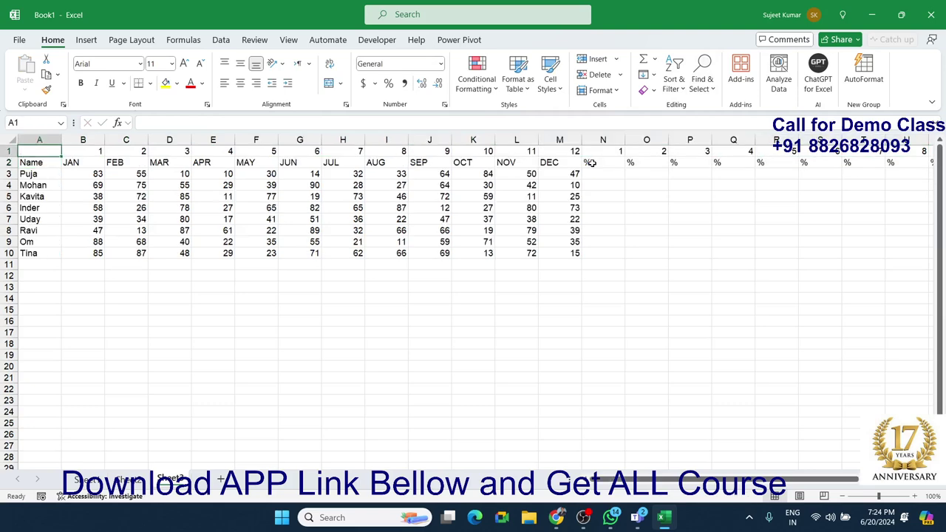
key(Right)
key(ctrl+shift+Right)
key(shift+Down)
key(shift+Down)
key(shift+Down)
key(shift+Down)
key(shift+Down)
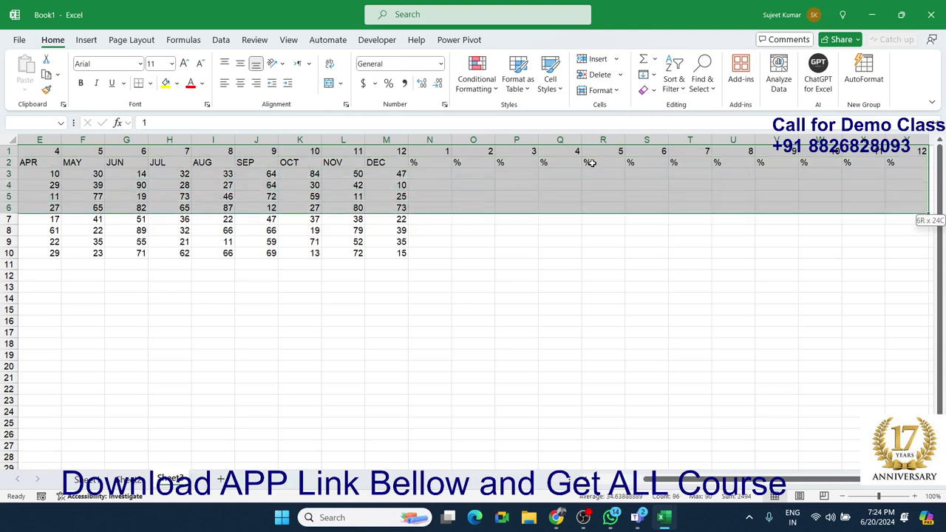
key(shift+Down)
key(shift+Down)
key(shift+Down)
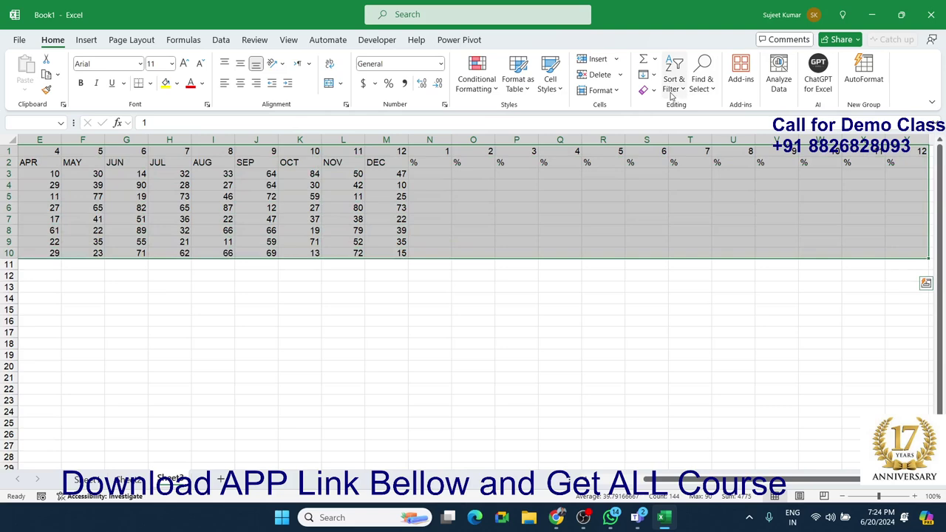
Custom-sort the columns left to right by Row 1, smallest to largest.
click(671, 92)
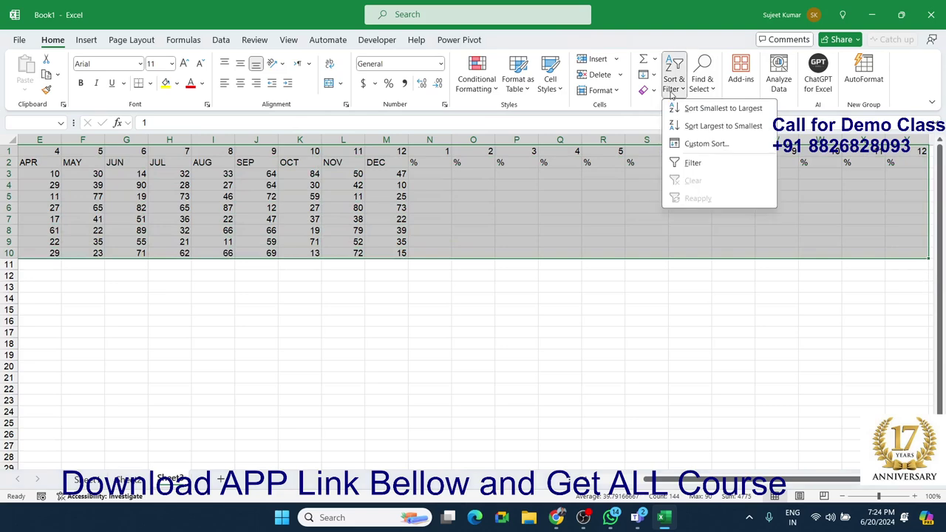
click(690, 144)
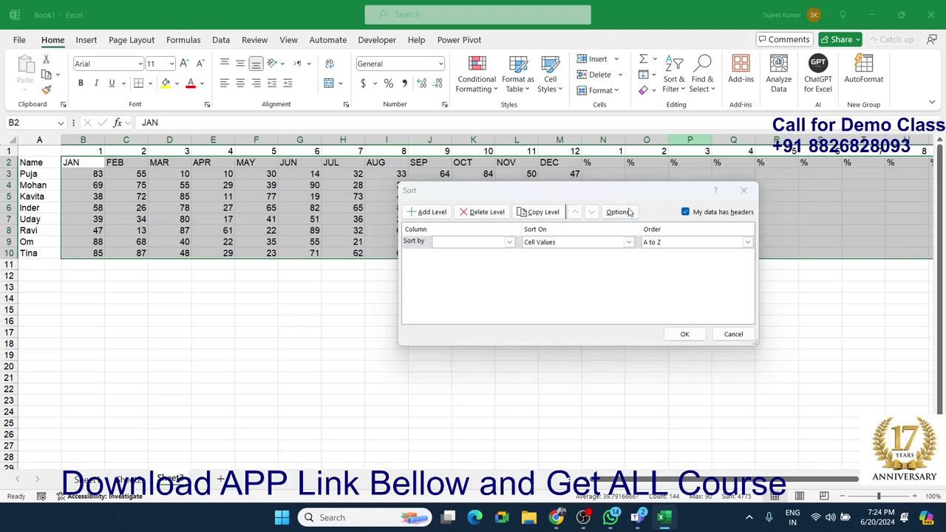
click(618, 212)
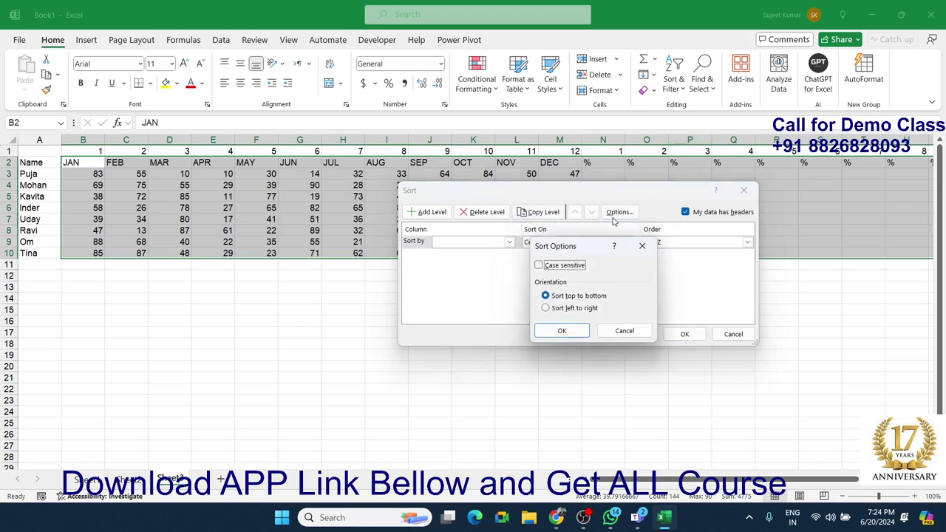
click(561, 311)
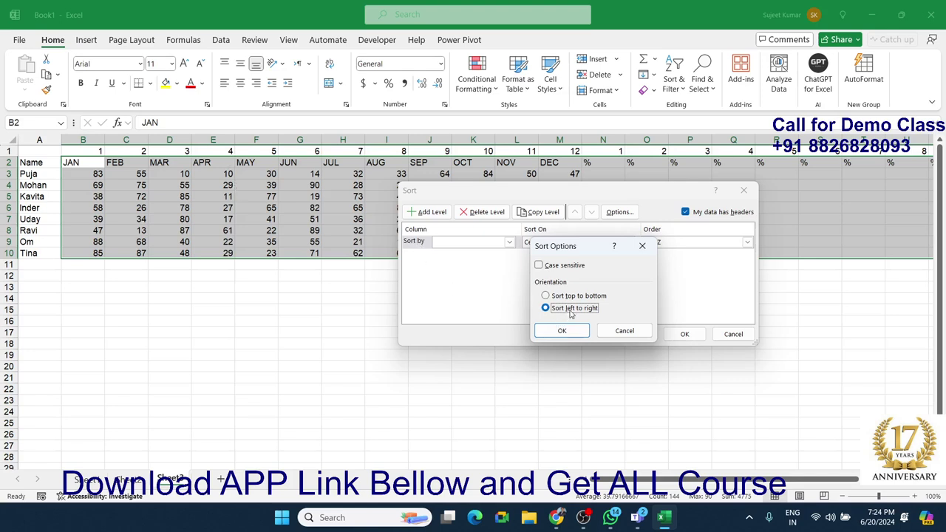
click(562, 330)
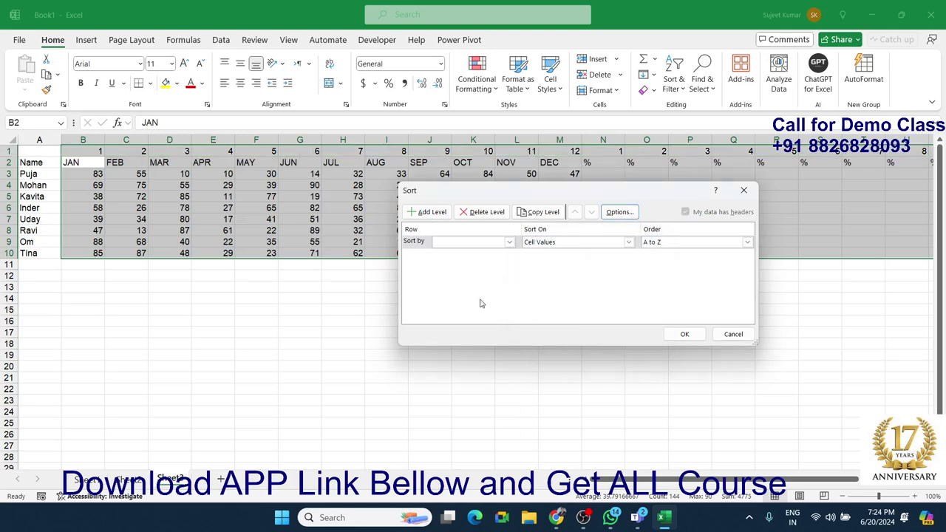
click(444, 244)
click(445, 256)
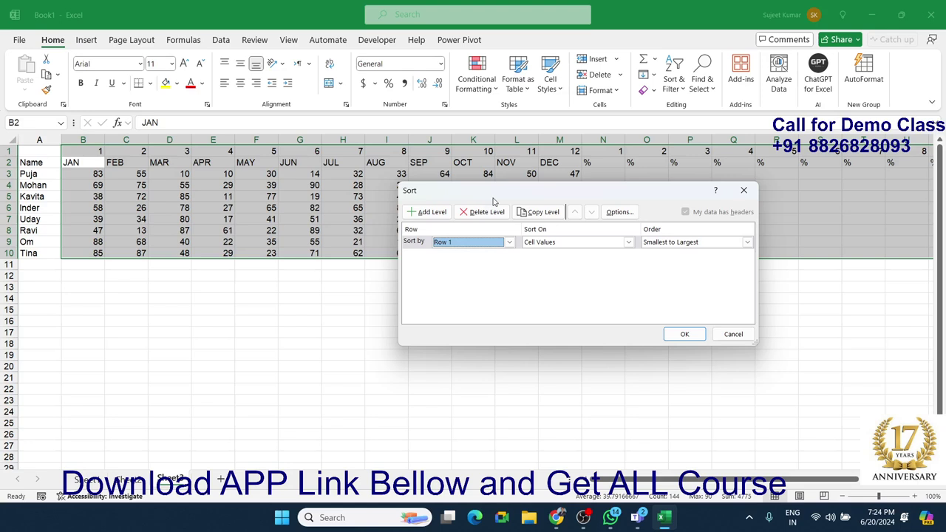
drag(494, 201, 283, 328)
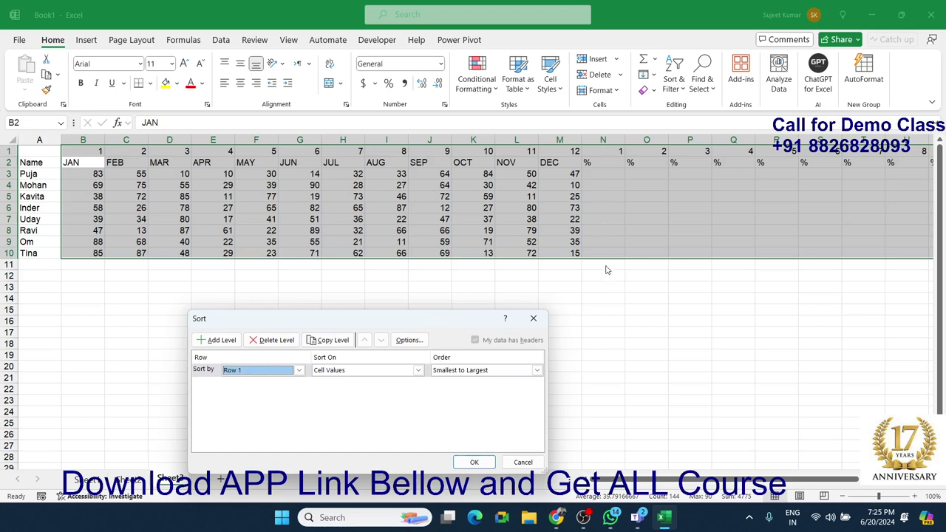
click(471, 462)
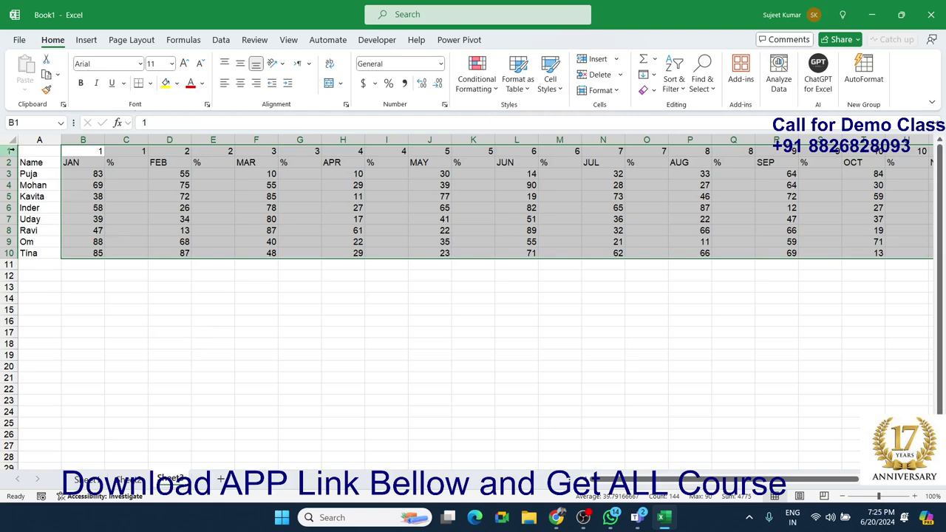
click(11, 151)
key(ctrl+minus)
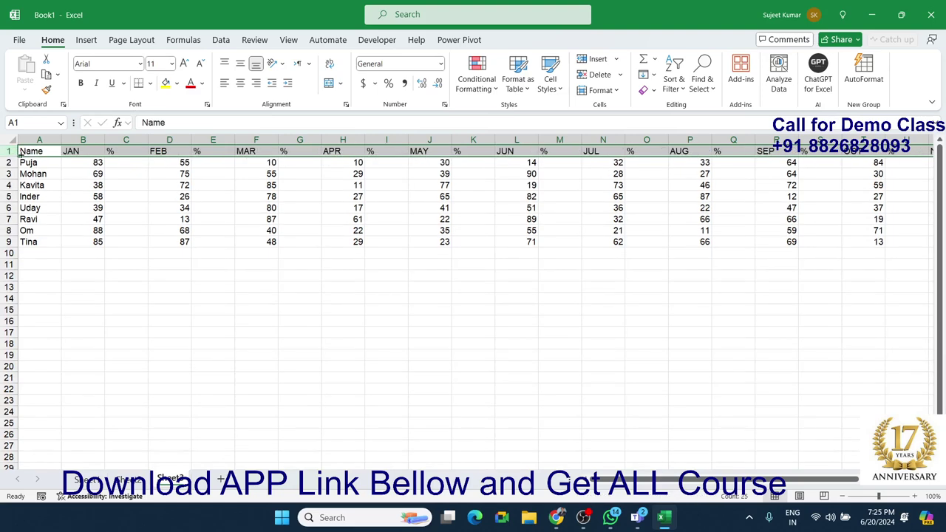
click(140, 178)
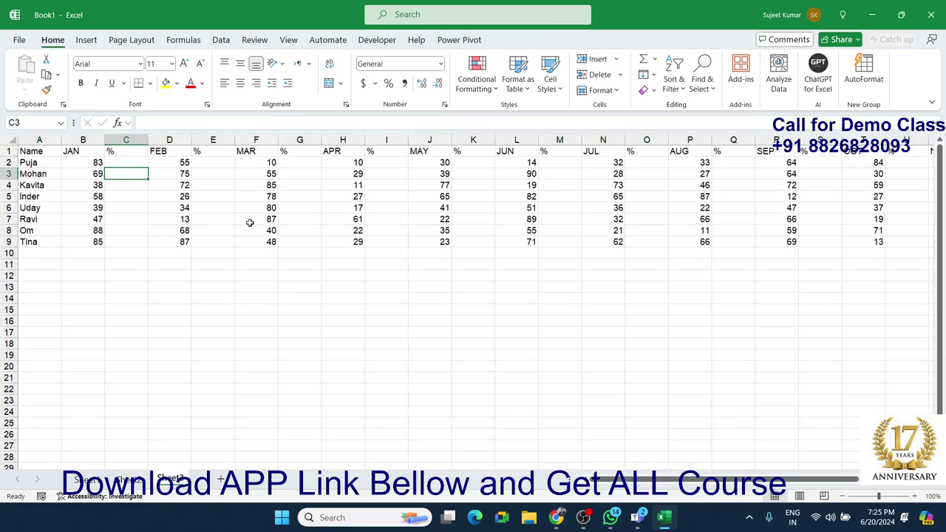
click(118, 163)
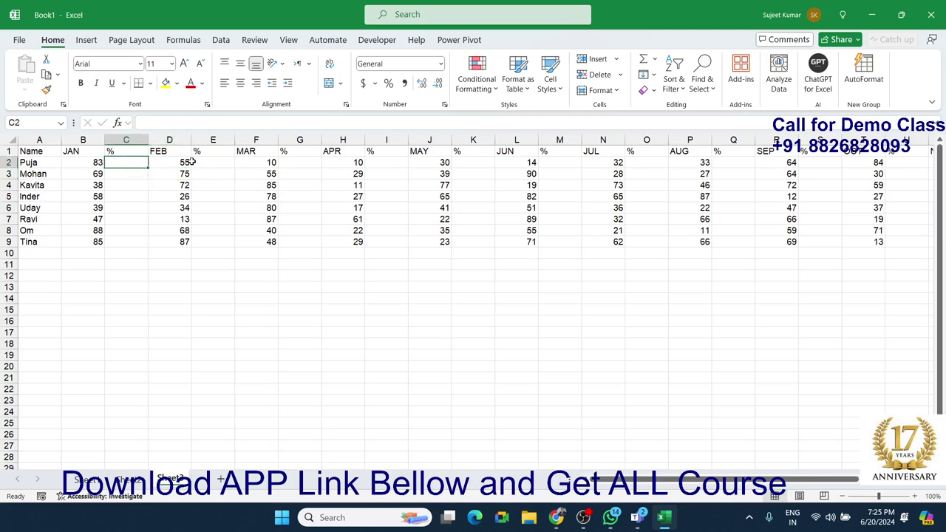
click(193, 161)
click(295, 161)
click(468, 164)
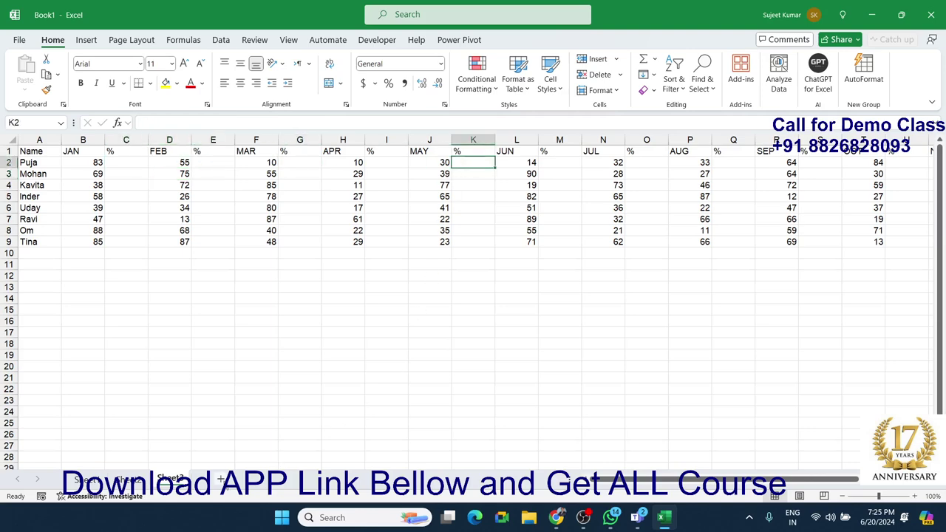
On Sheet2, fill B20:F26 with 500 in one entry, then return to Sheet3.
click(122, 480)
scroll(190, 286, down, 5)
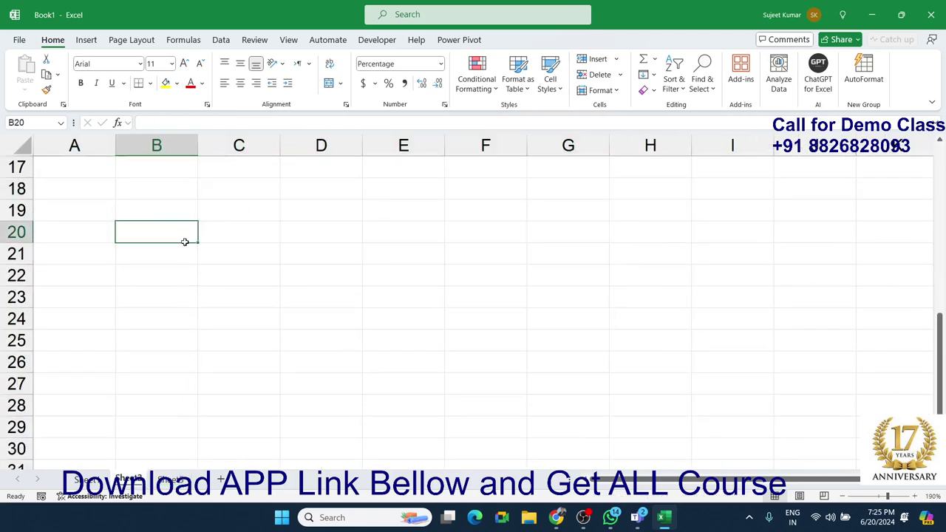
drag(183, 238, 465, 357)
text(858)
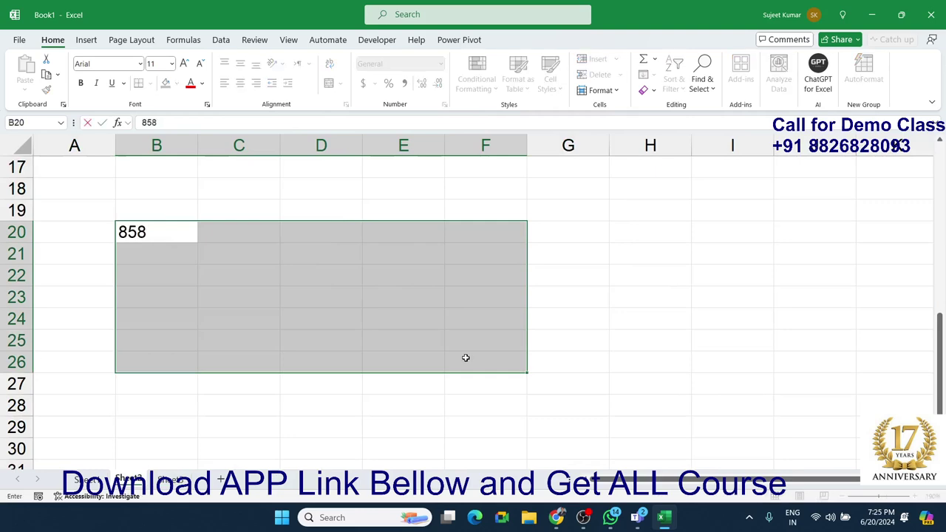
key(Return)
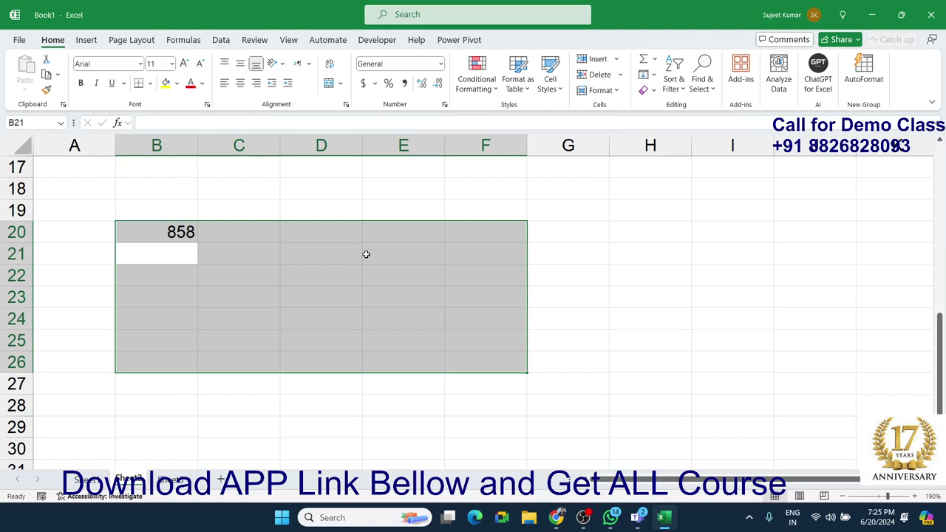
text(985)
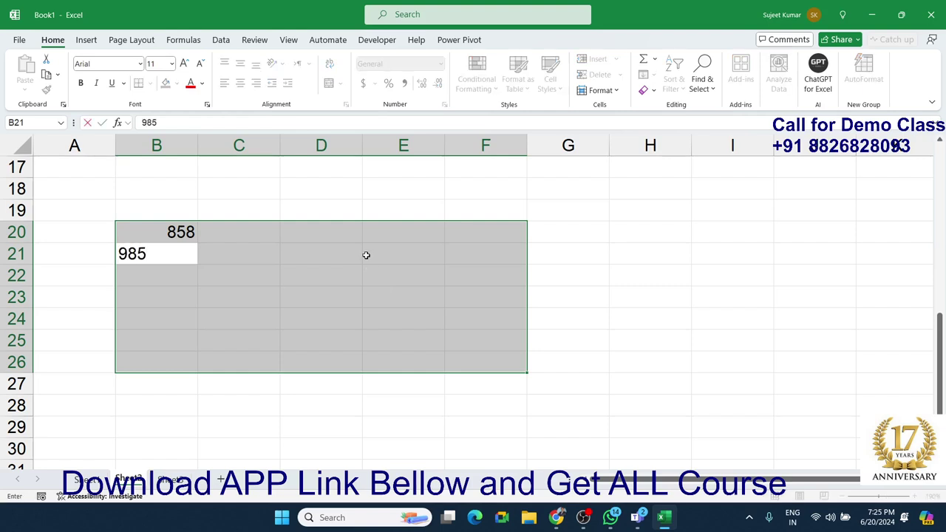
key(Return)
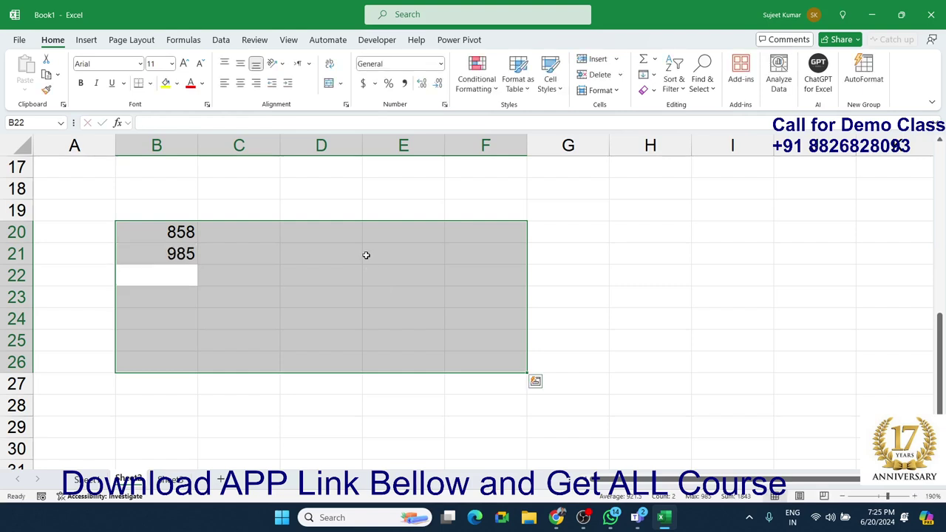
text(500)
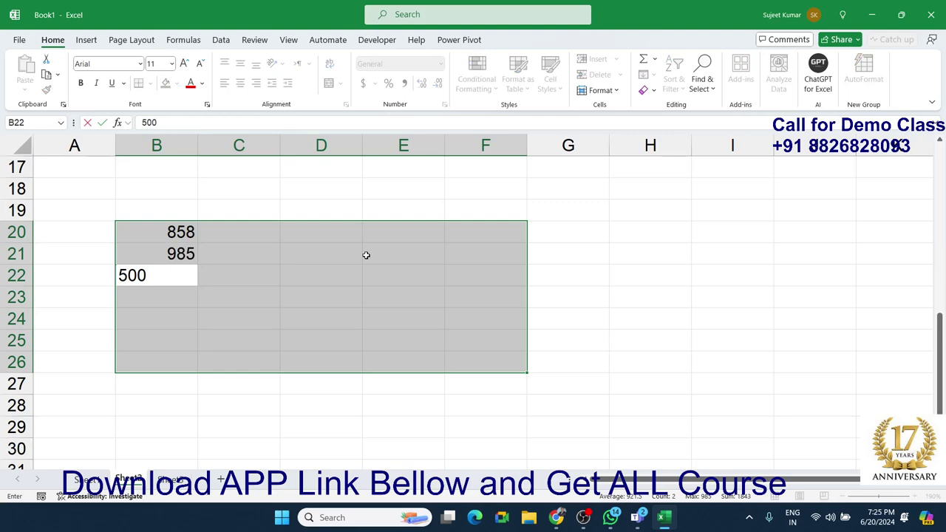
key(ctrl+Return)
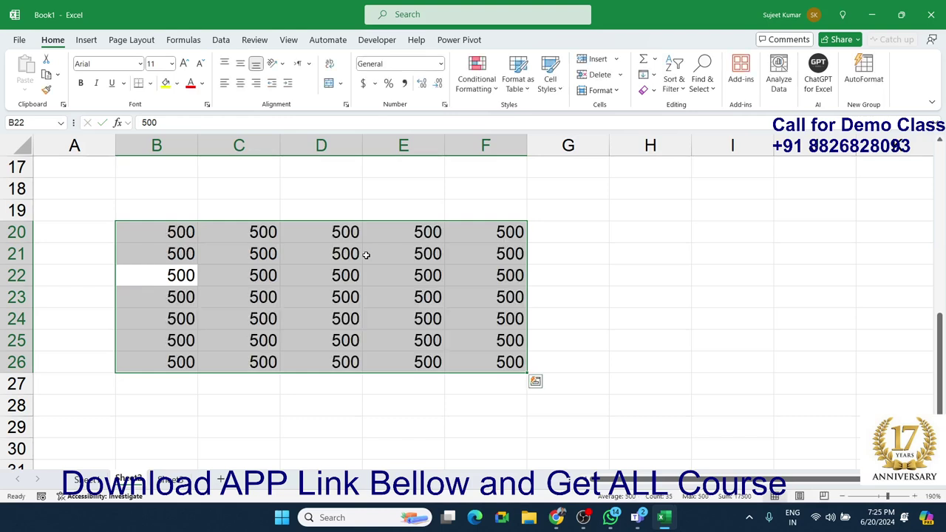
click(171, 479)
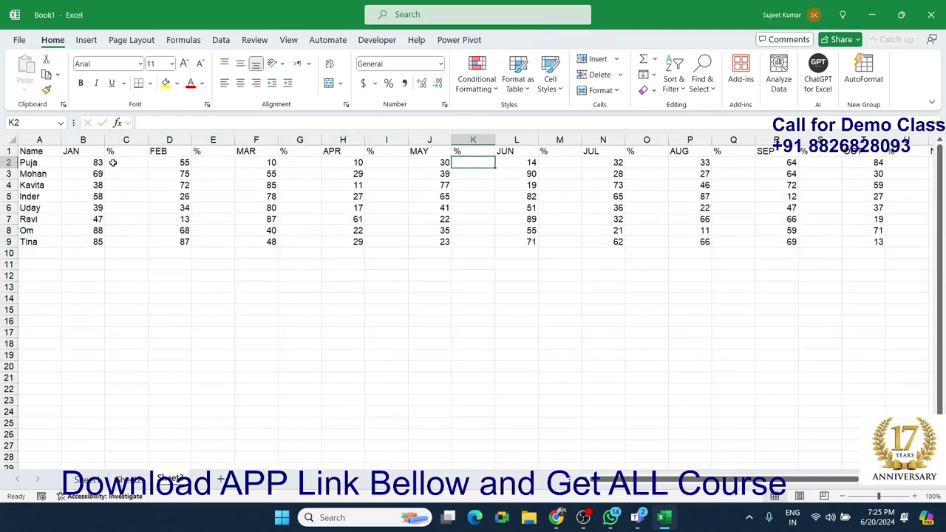
Select the JAN, FEB and MAR % cells together, then clear the selection.
drag(112, 162, 122, 241)
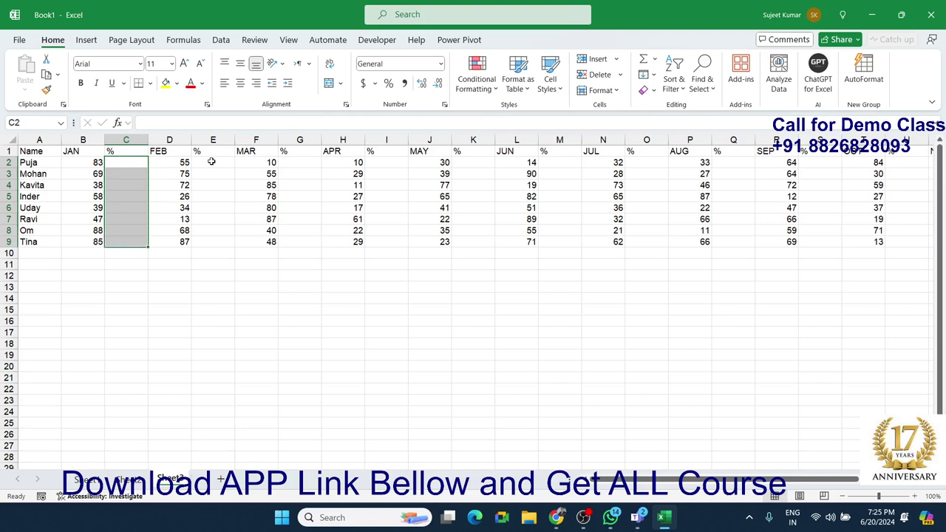
drag(209, 160, 212, 241)
drag(294, 163, 292, 241)
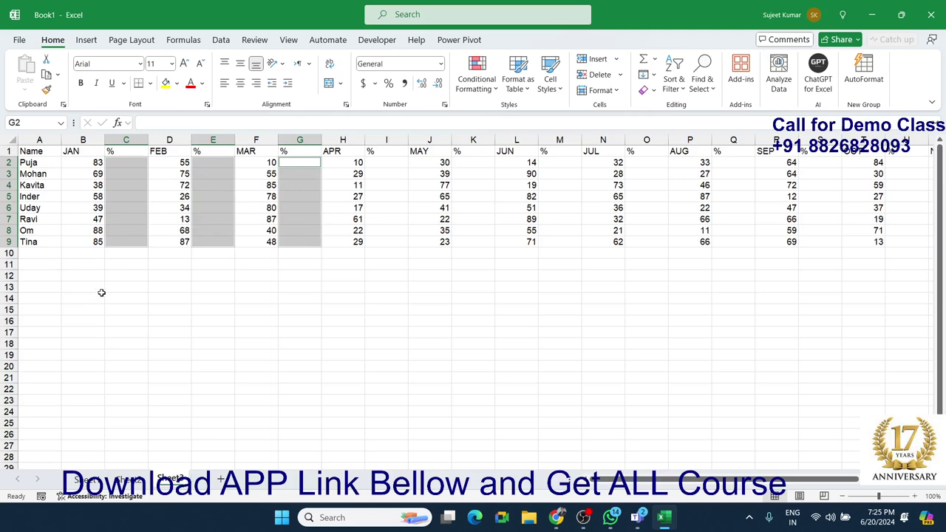
click(127, 186)
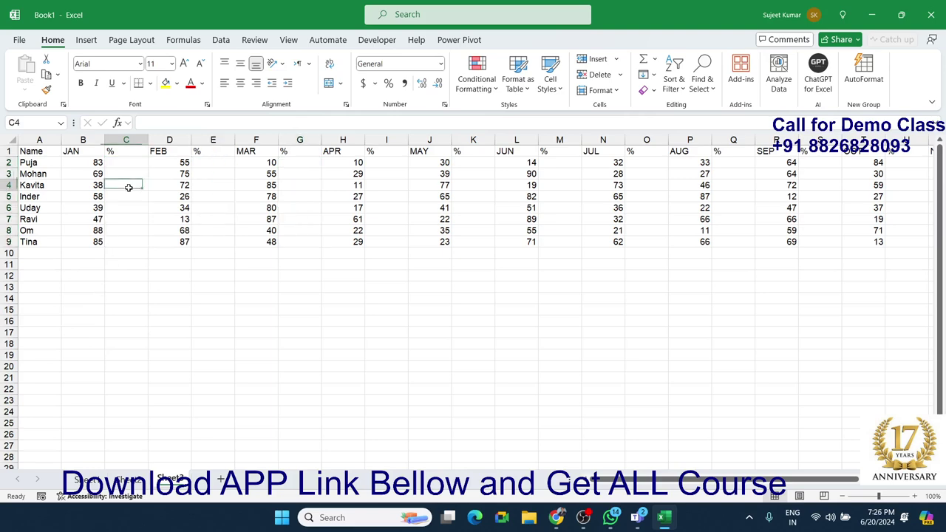
Select all blank cells with Go To Special > Blanks, then clear that selection.
click(702, 87)
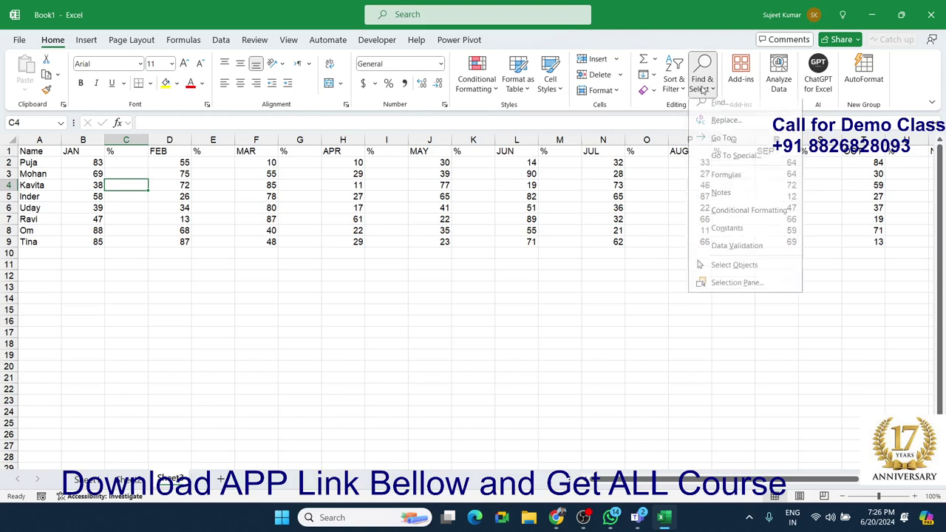
click(736, 162)
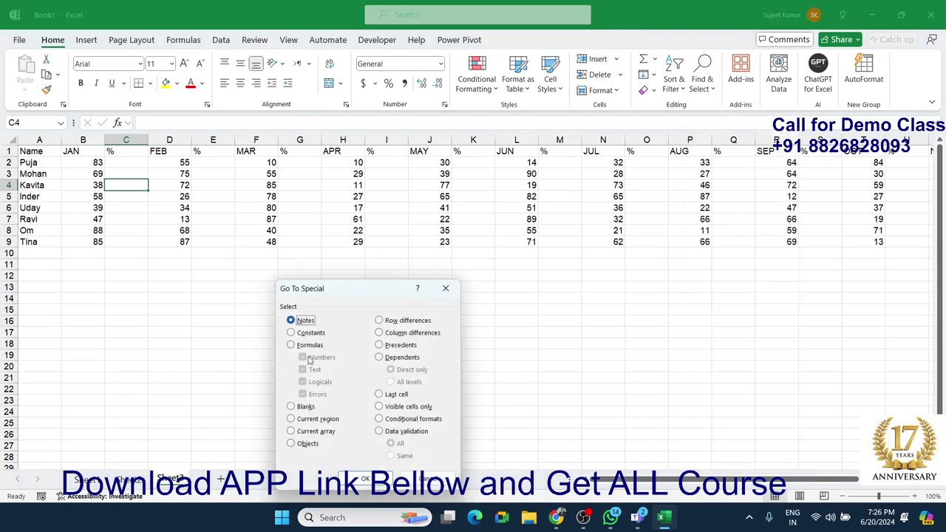
click(309, 408)
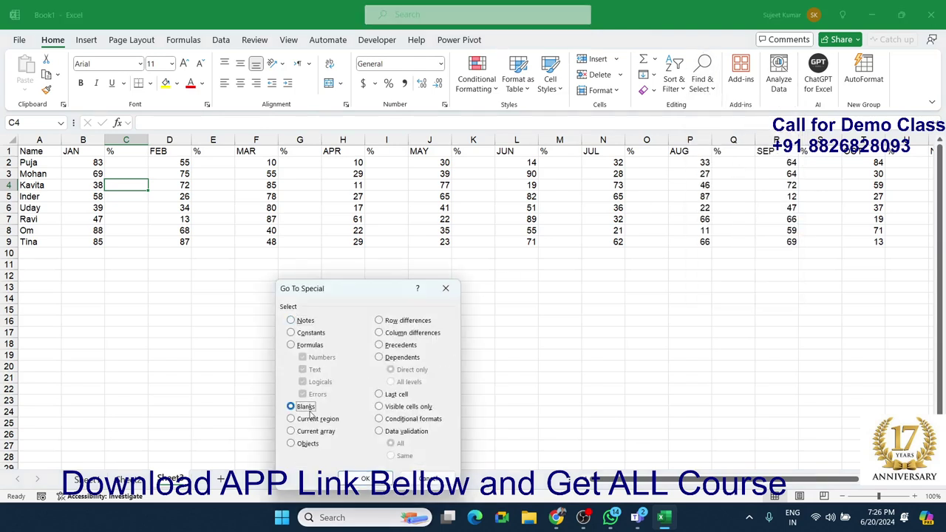
click(362, 478)
click(291, 328)
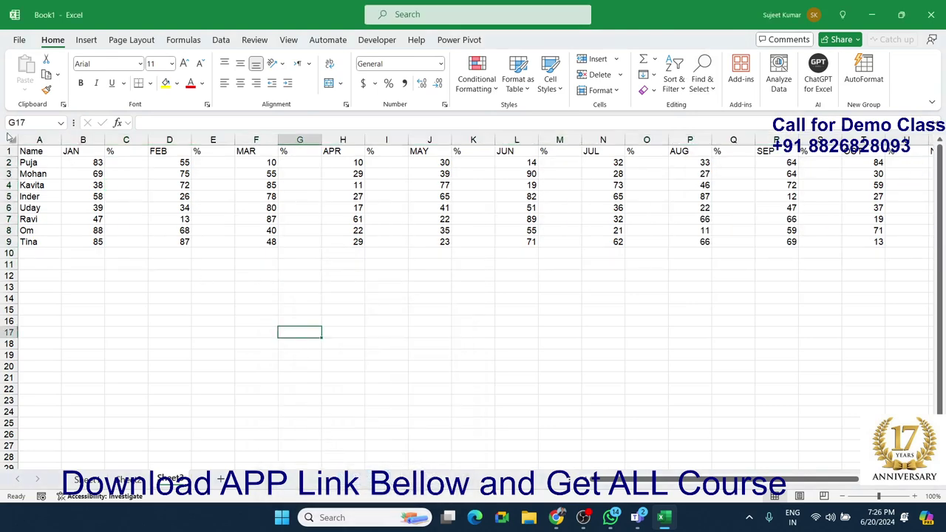
Select the marks range from B1 across to the last % column through row 9.
click(33, 154)
click(83, 151)
mouse_move(83, 151)
mouse_down()
mouse_move(856, 225)
mouse_move(855, 245)
mouse_up()
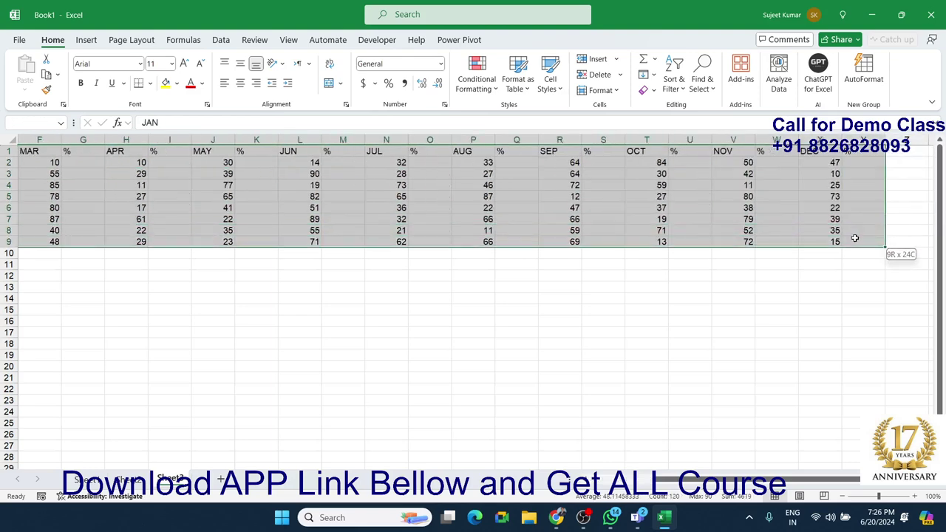
drag(820, 478, 804, 479)
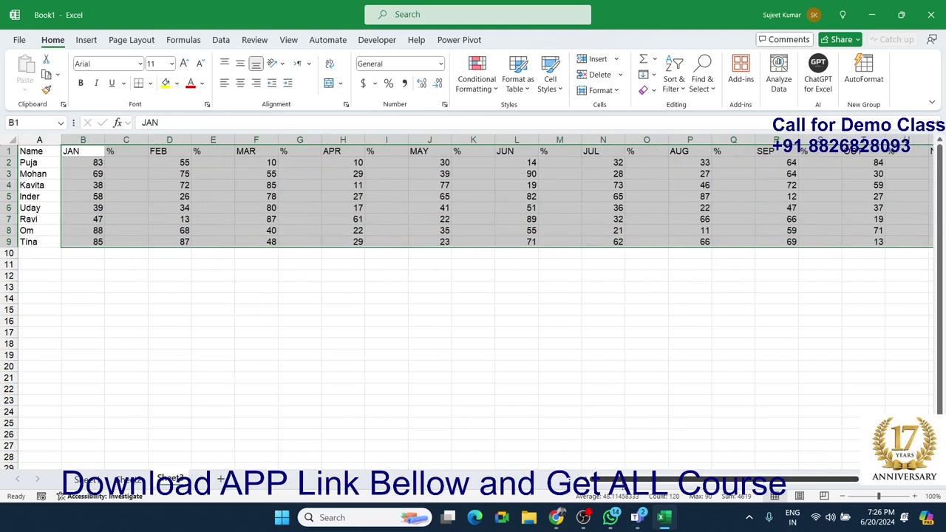
Select only the empty % cells with Go To Special > Blanks, cancelling a started = entry.
click(702, 85)
click(720, 167)
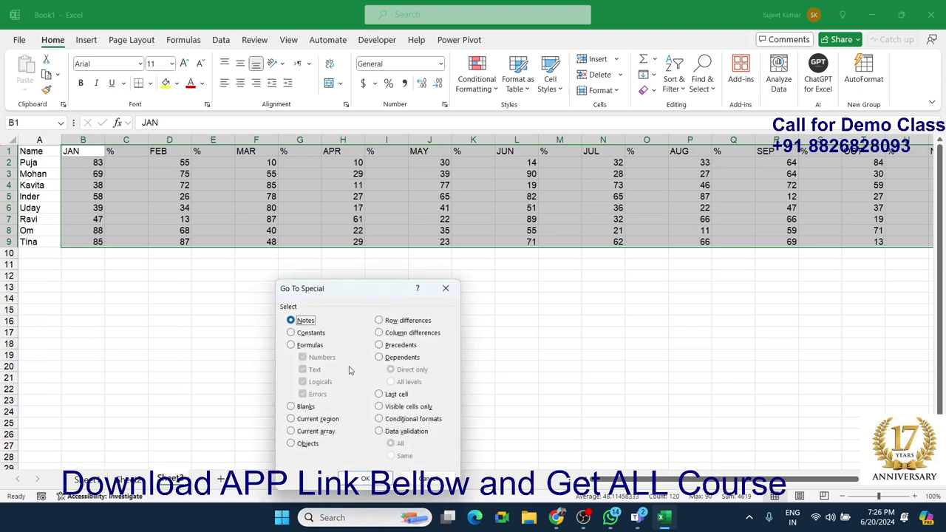
click(304, 407)
click(364, 478)
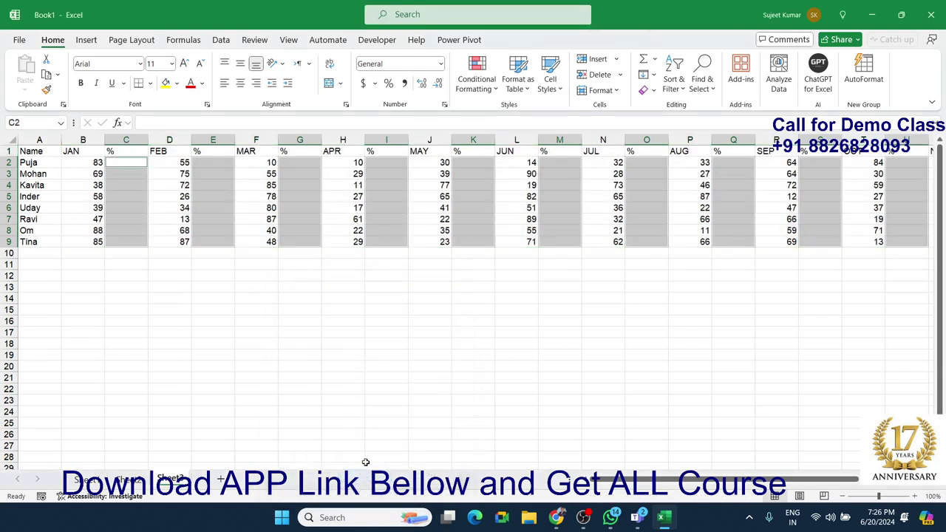
text(=)
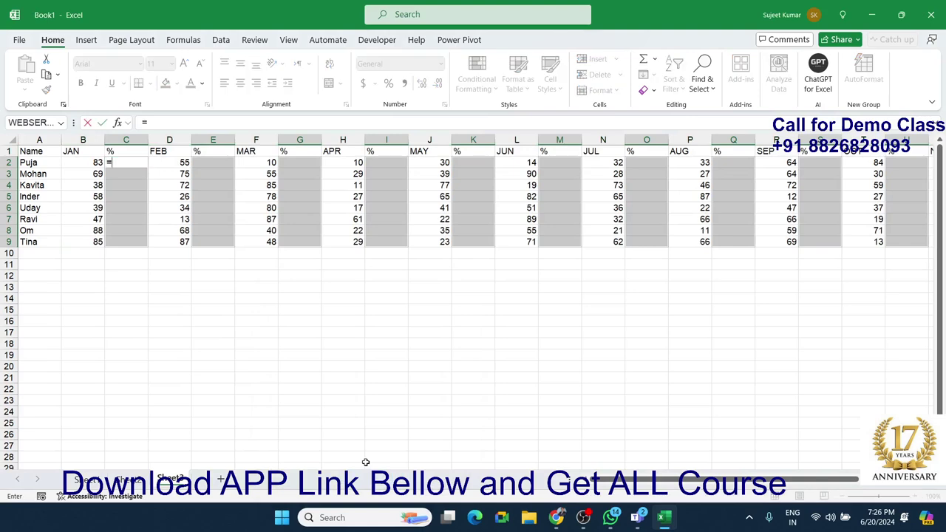
key(Escape)
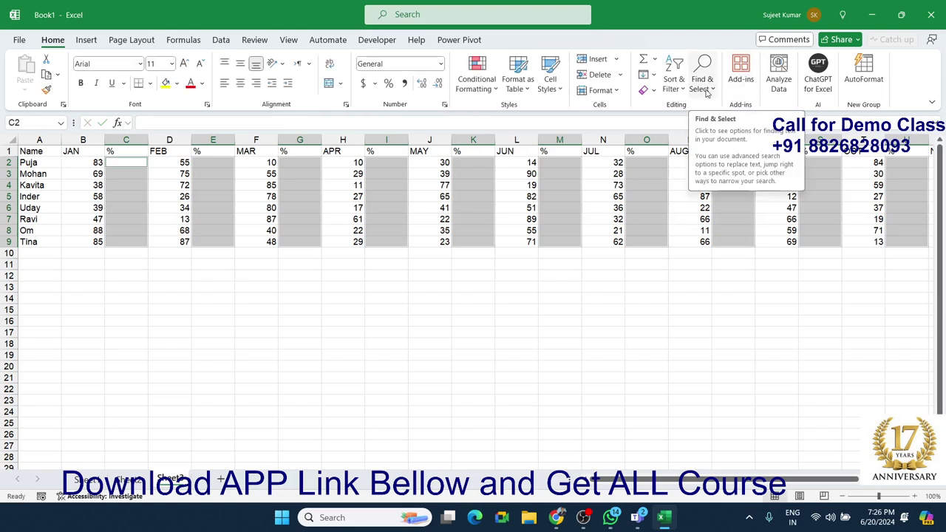
click(706, 92)
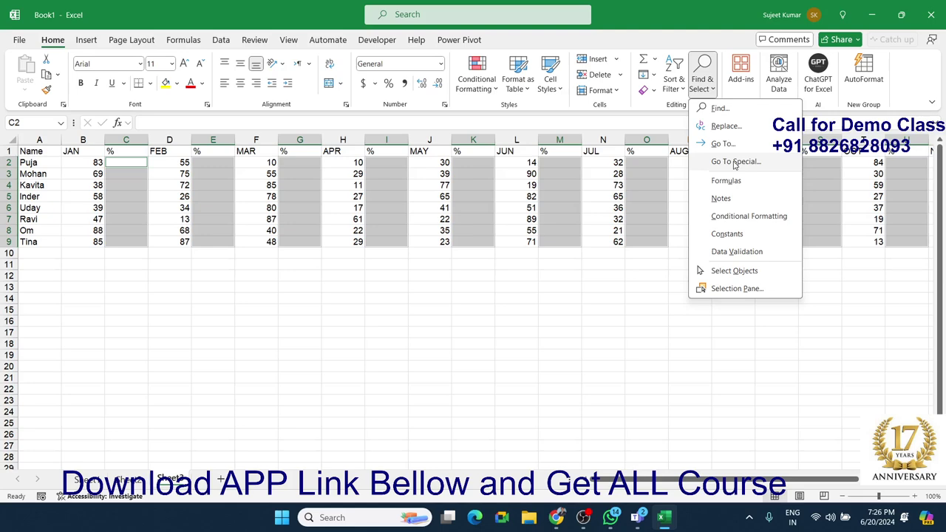
Close the Find & Select options without choosing anything, leaving the blank % cells selected.
key(Escape)
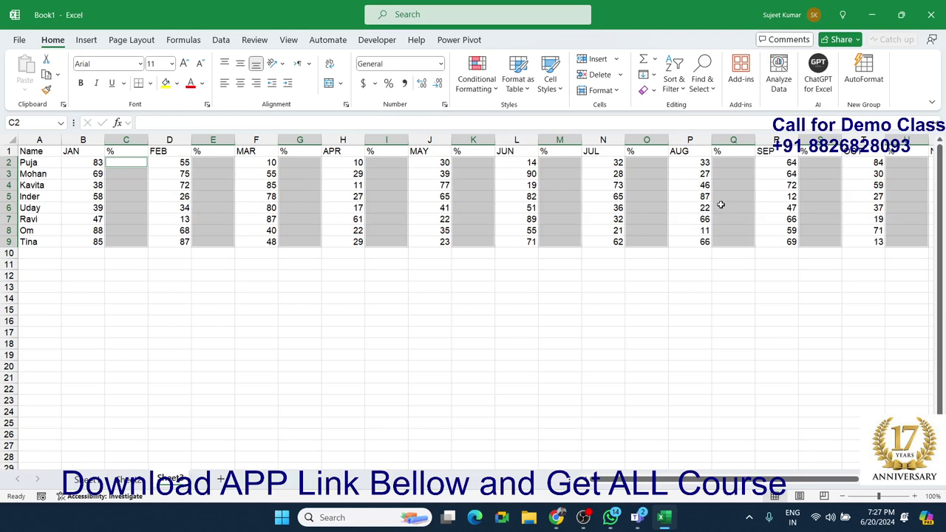
Fill all selected blank % cells with =B2/70 (each month's mark over 70) and format them as percentages.
text(=)
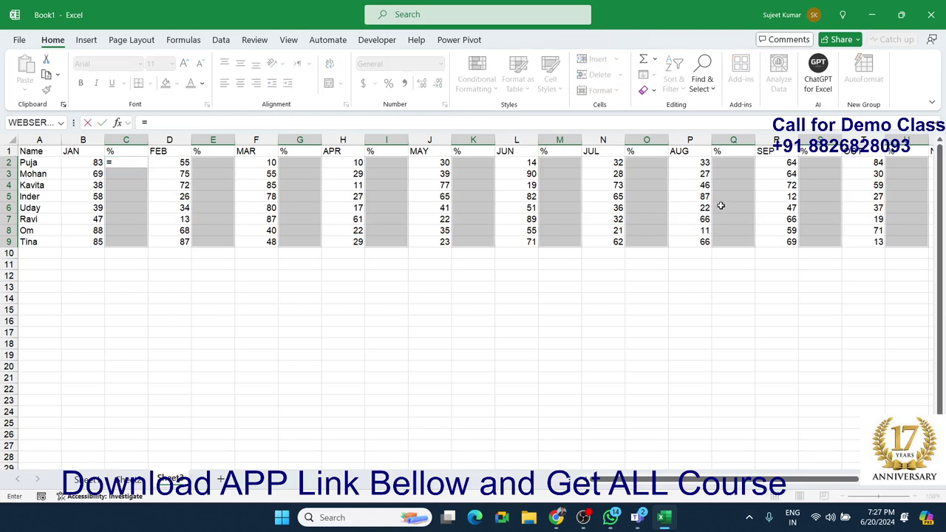
key(Left)
text(/7)
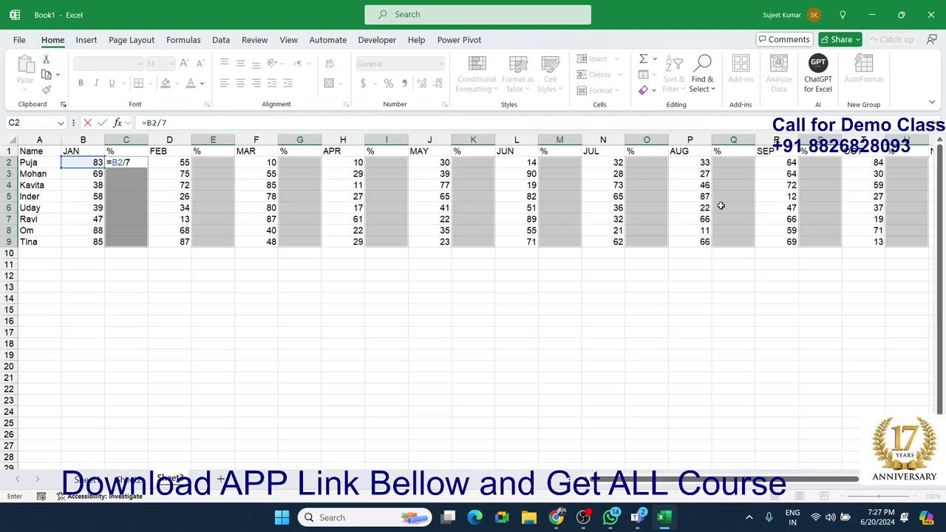
text(0)
key(ctrl+Return)
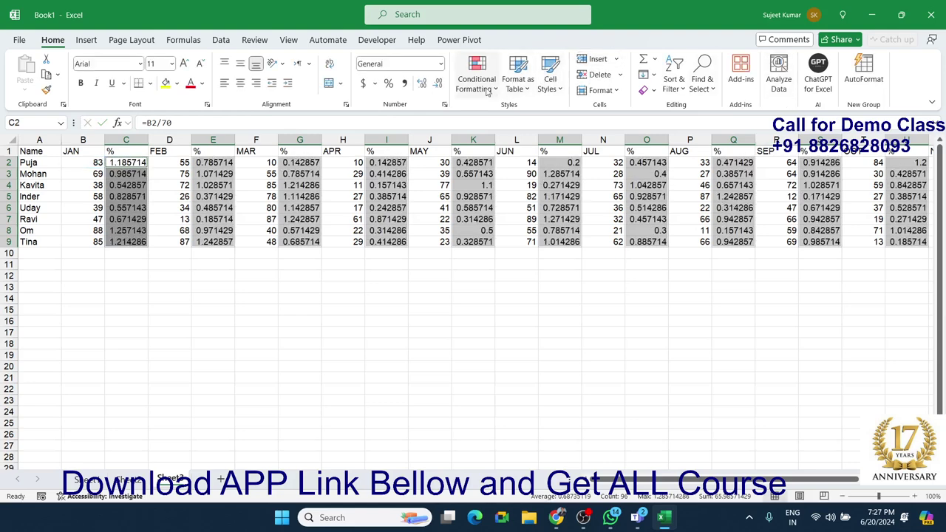
click(389, 84)
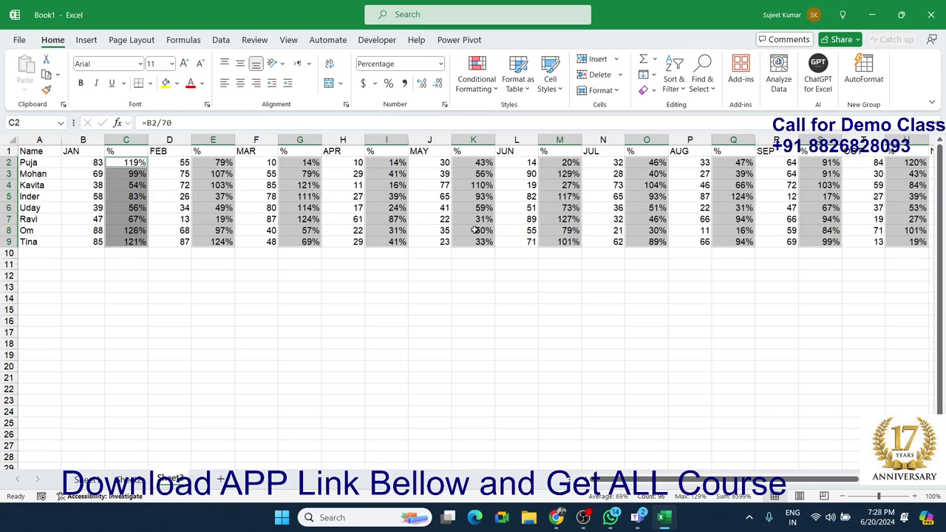
click(527, 196)
drag(426, 151, 518, 208)
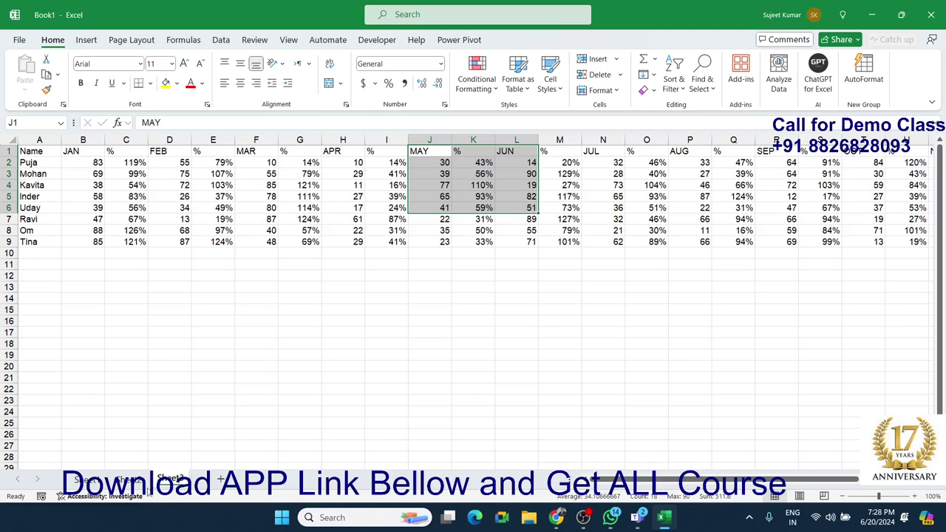
click(138, 481)
scroll(477, 315, up, 5)
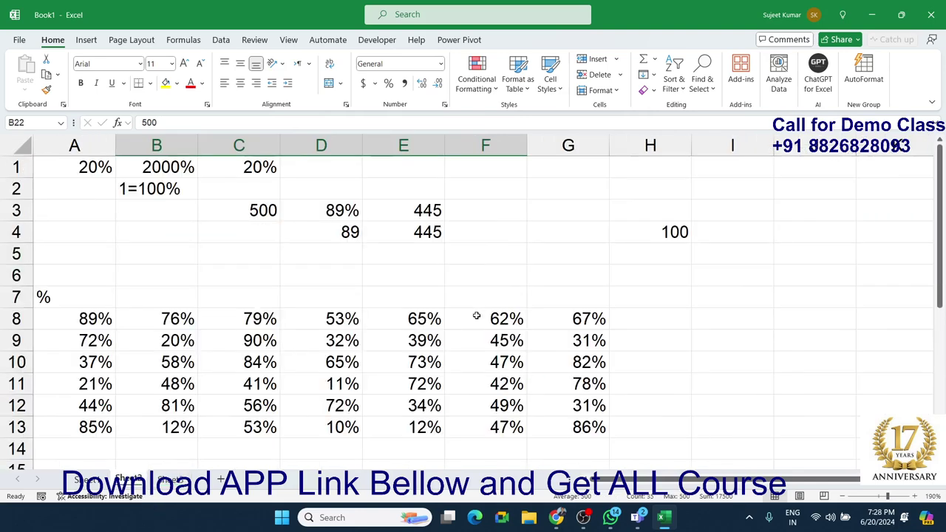
scroll(483, 382, down, 1)
scroll(524, 346, up, 2)
click(184, 486)
drag(138, 162, 330, 210)
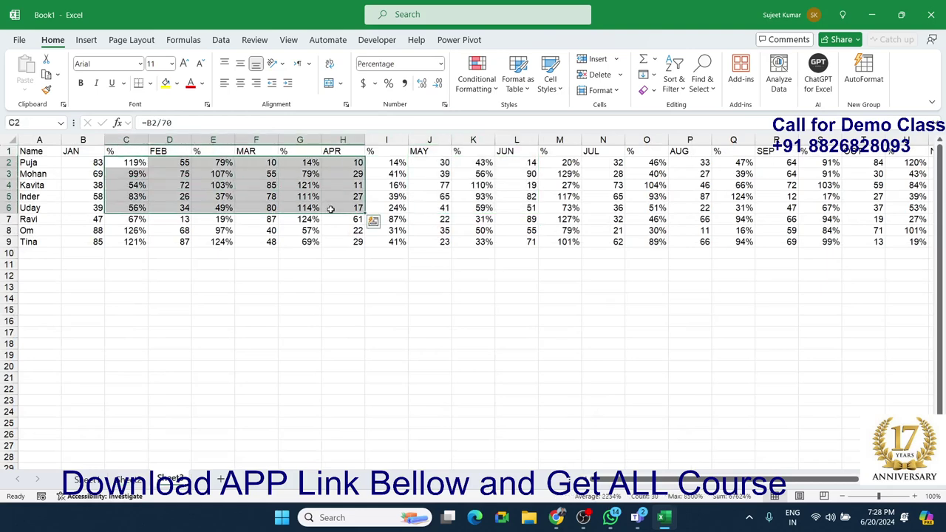